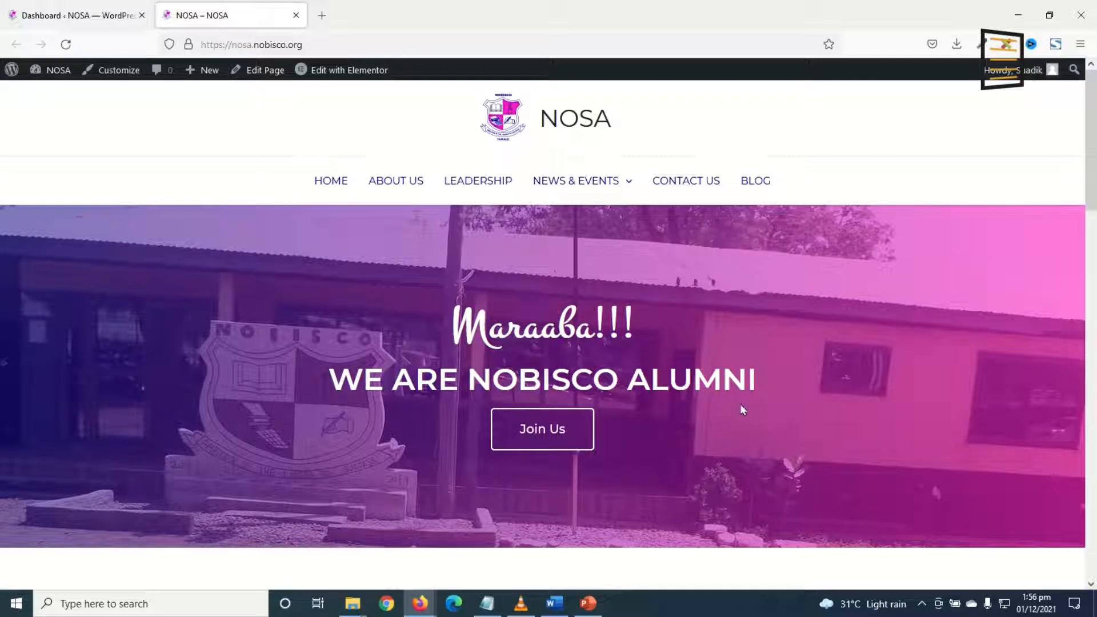
# Search the plugins for 'wpforms', then install and activate Contact Form by WPForms.
pyautogui.hotkey('alt', 'Tab')
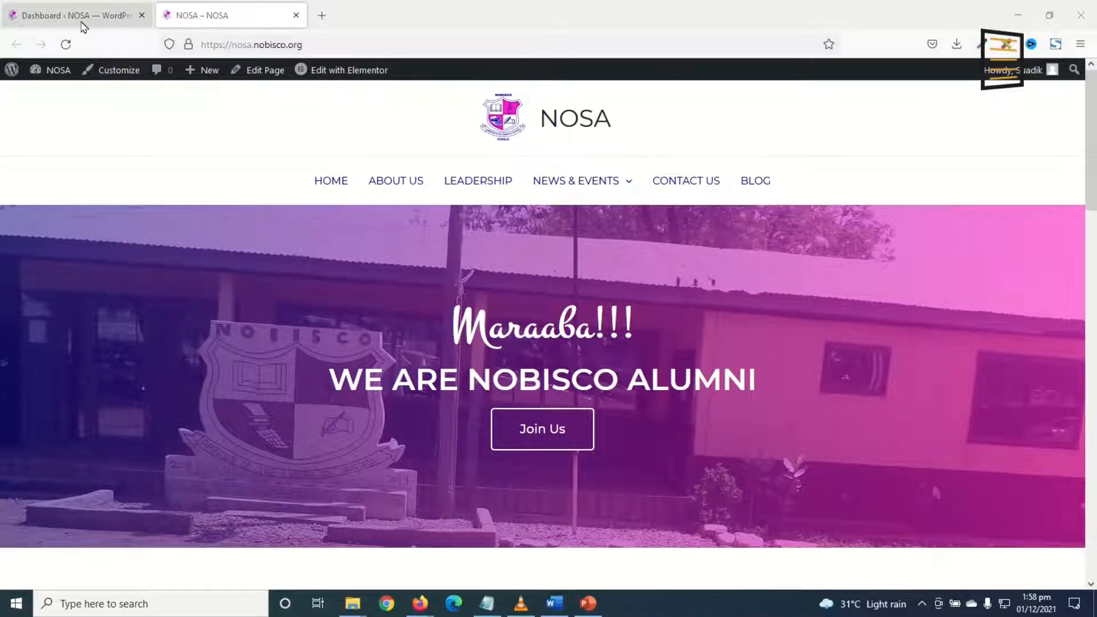
pyautogui.click(82, 25)
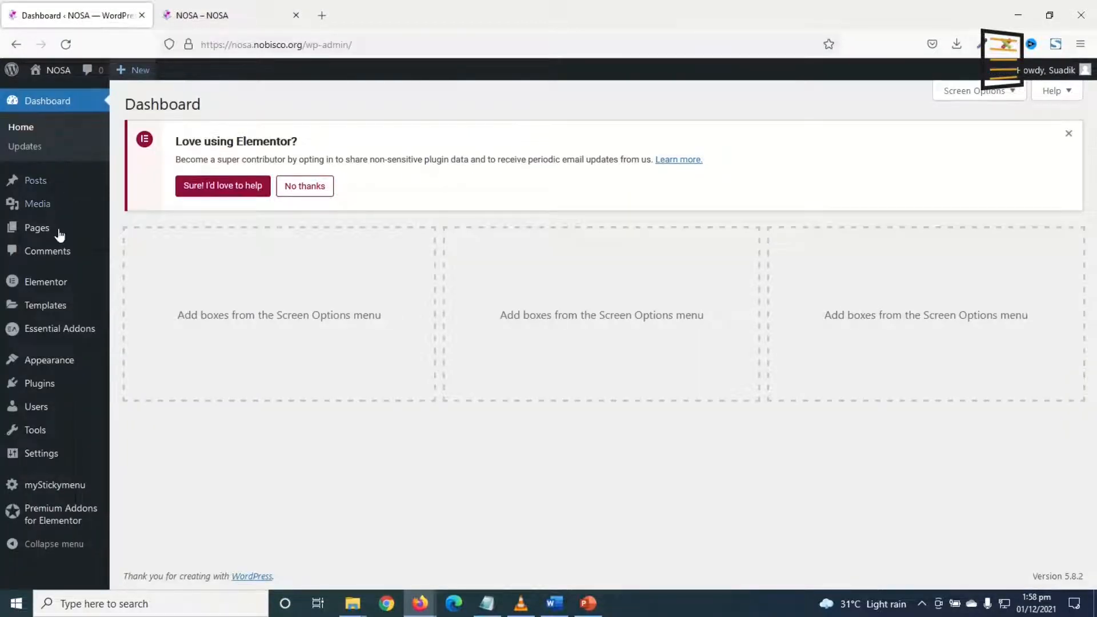
pyautogui.moveTo(40, 384)
pyautogui.click(150, 408)
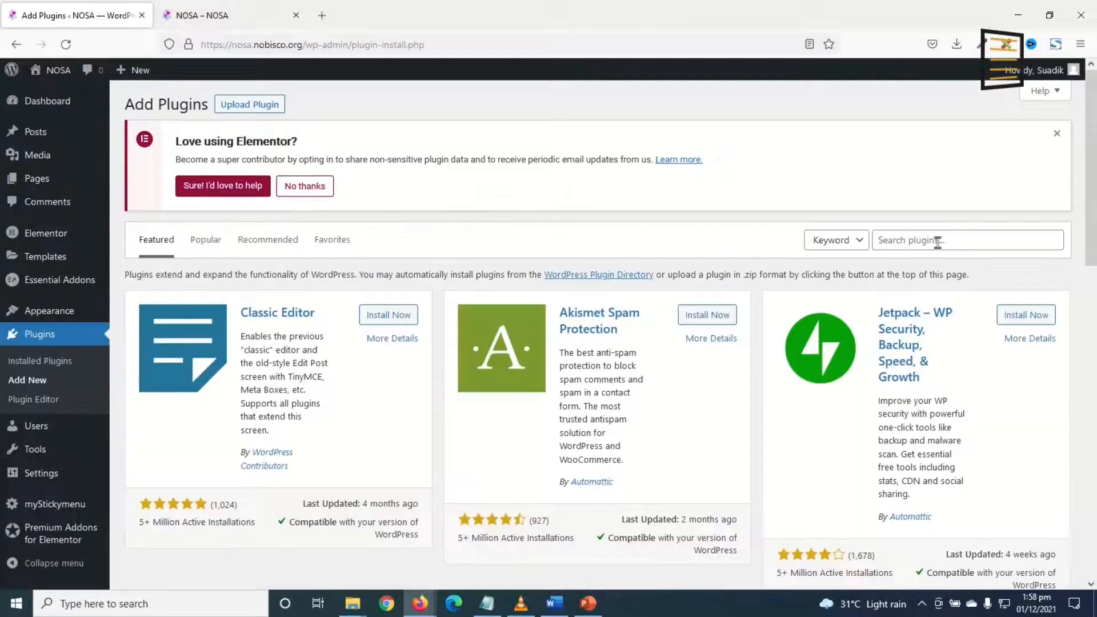
pyautogui.click(937, 240)
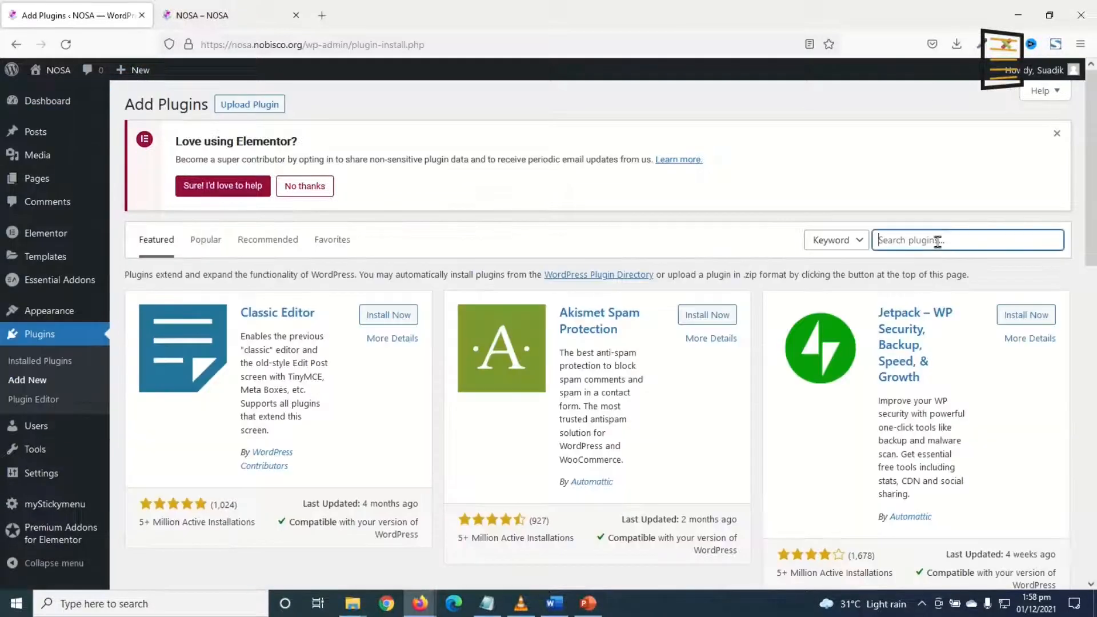
pyautogui.write('wpforms')
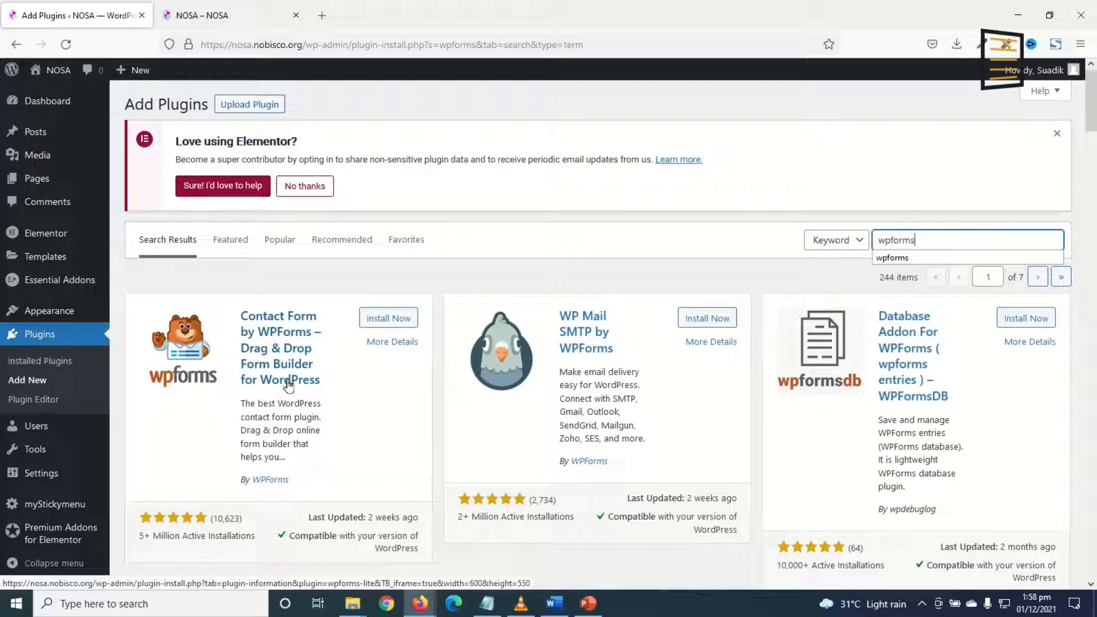
pyautogui.click(382, 318)
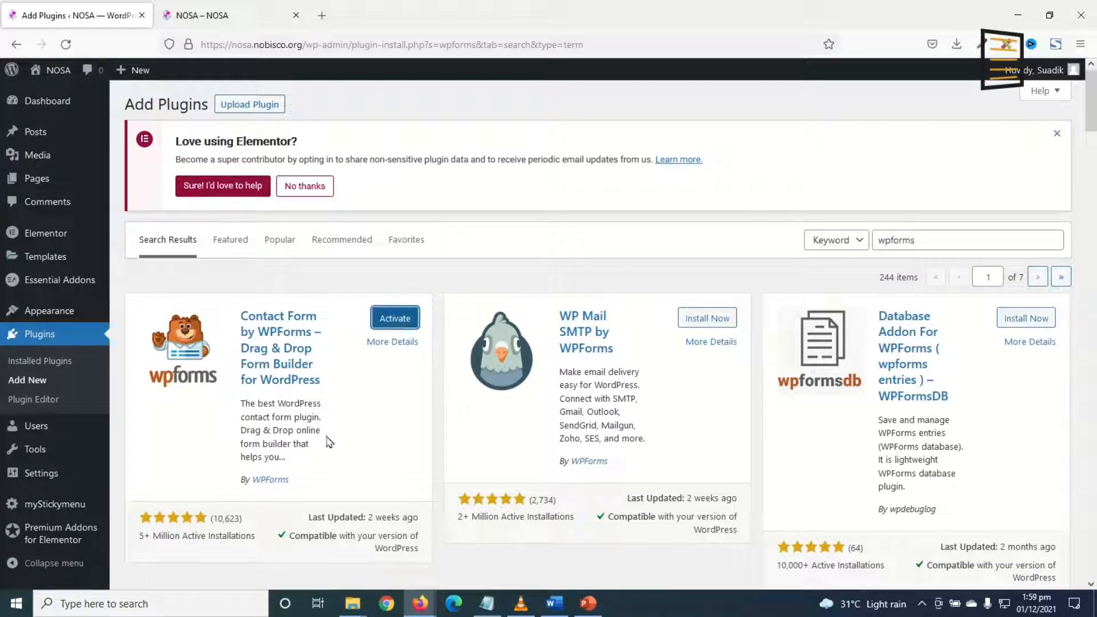
pyautogui.click(395, 318)
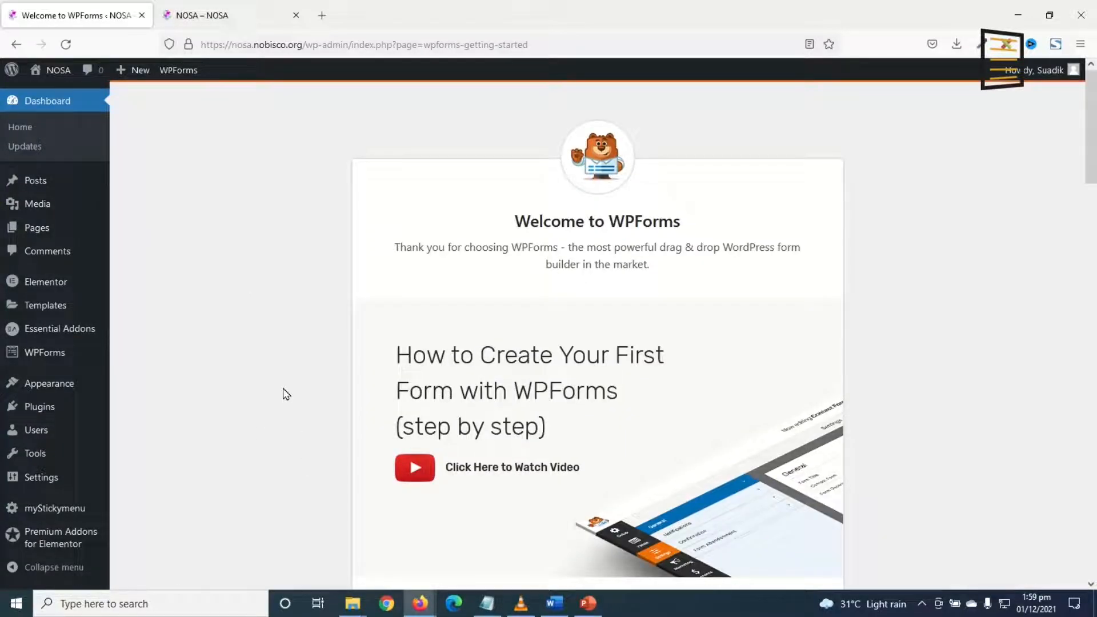
# Create a blank WPForms form named 'Alumni Application'.
pyautogui.moveTo(36, 358)
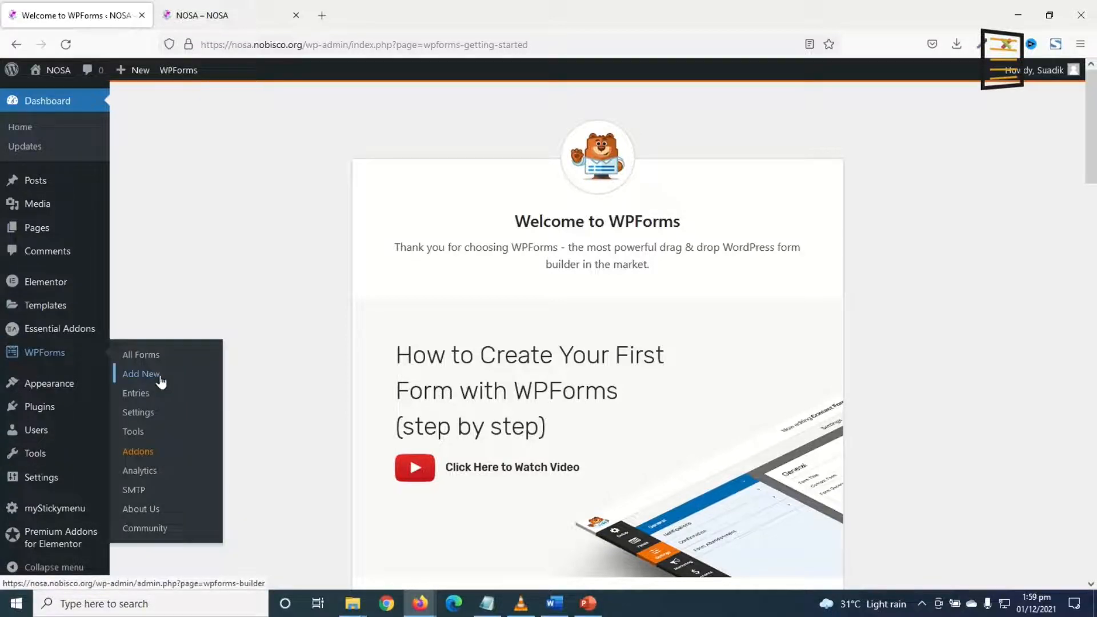
pyautogui.scroll(-6, 771, 416)
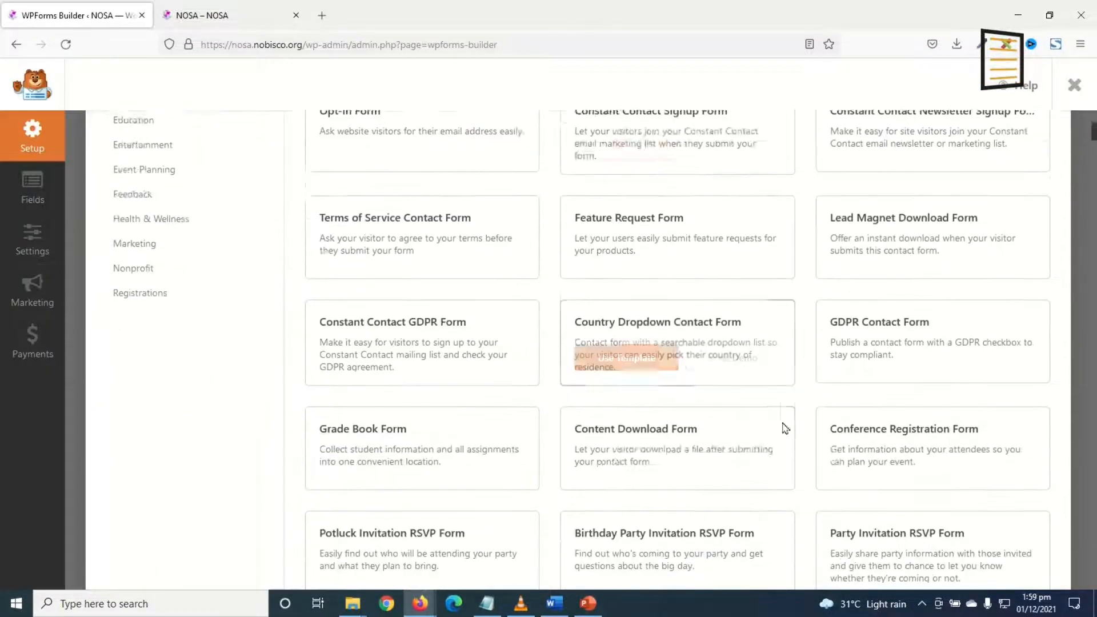
pyautogui.scroll(1, 801, 449)
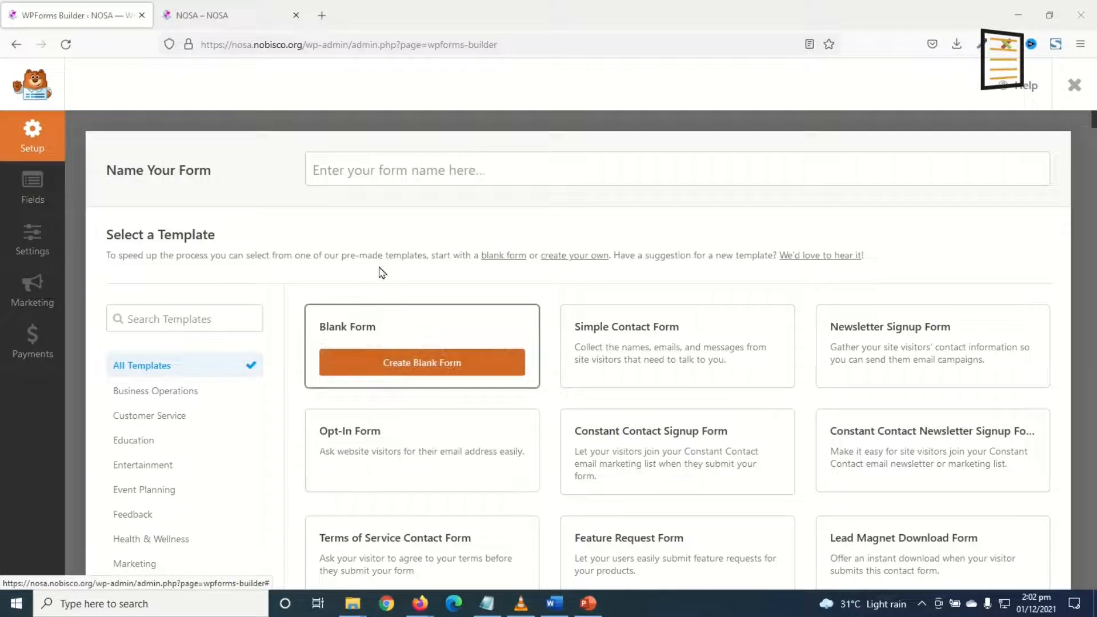
pyautogui.click(365, 168)
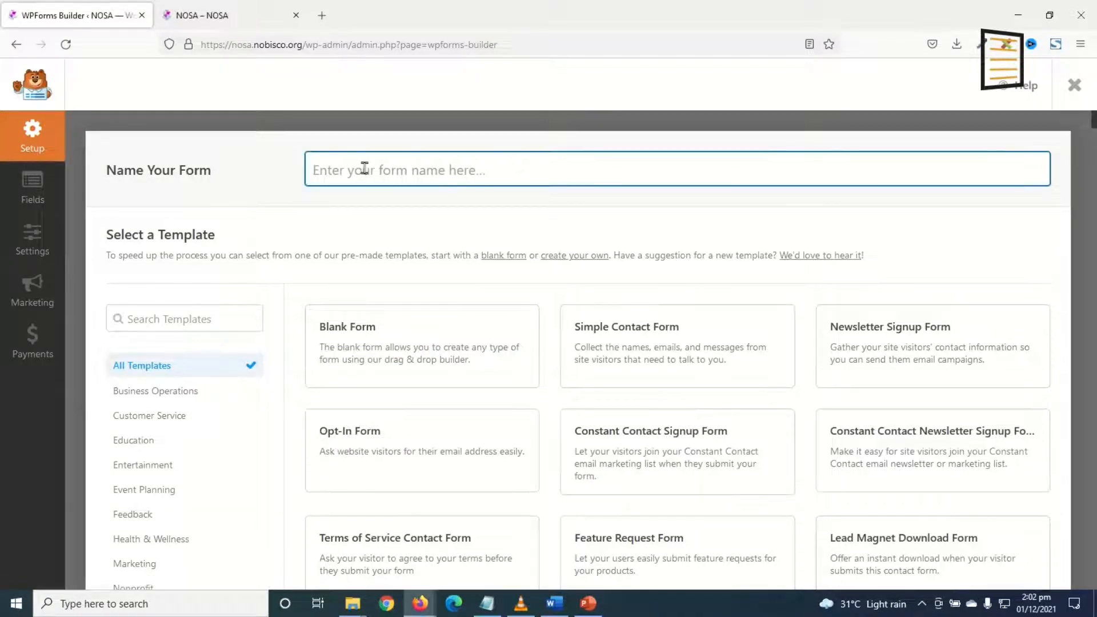
pyautogui.write('Alumni Application')
pyautogui.moveTo(350, 350)
pyautogui.click(428, 366)
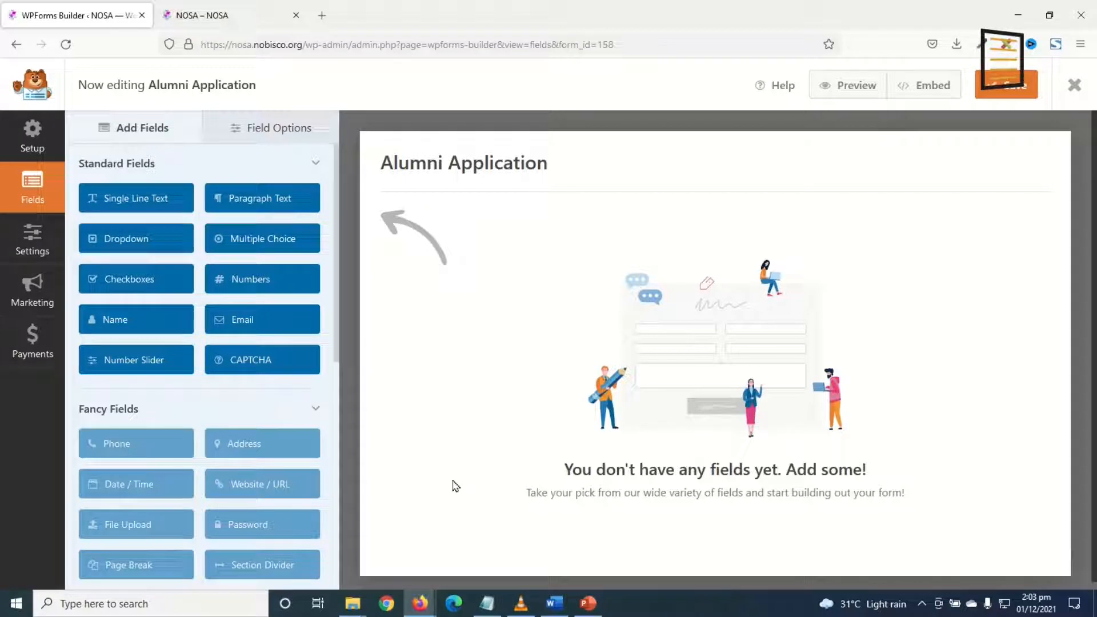
# Add a Name field, checking the Word registration form for reference.
pyautogui.click(108, 319)
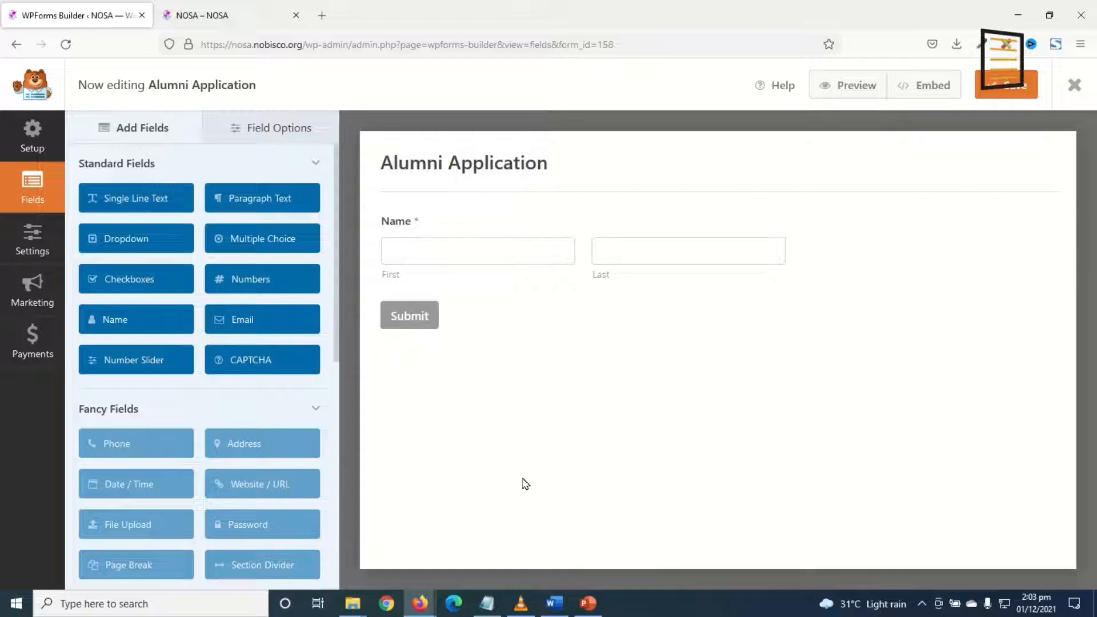
pyautogui.click(554, 603)
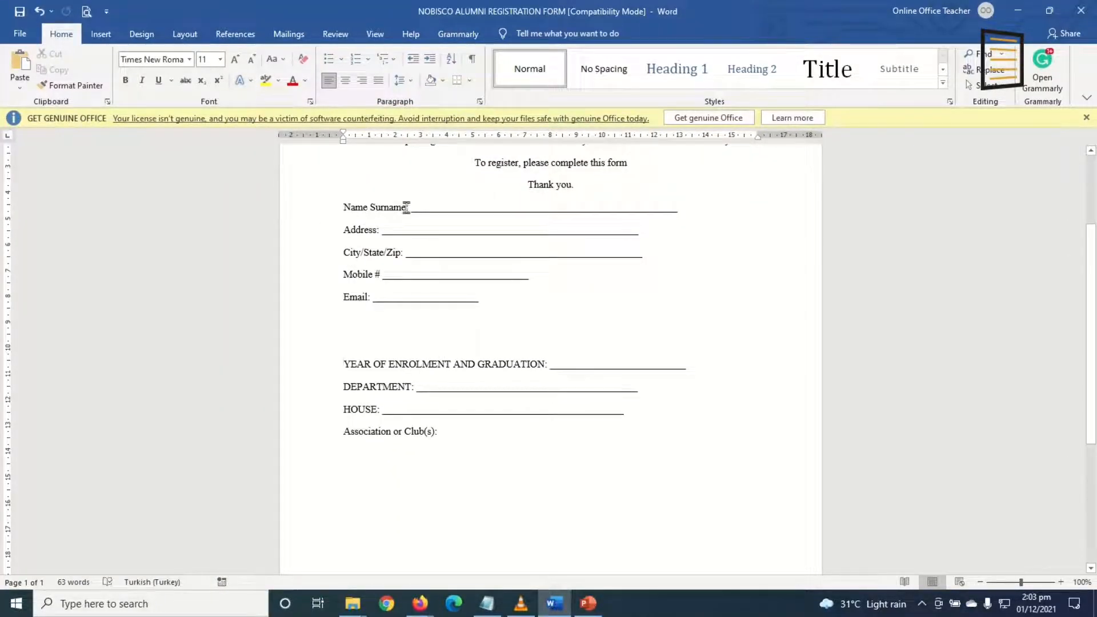
pyautogui.click(553, 604)
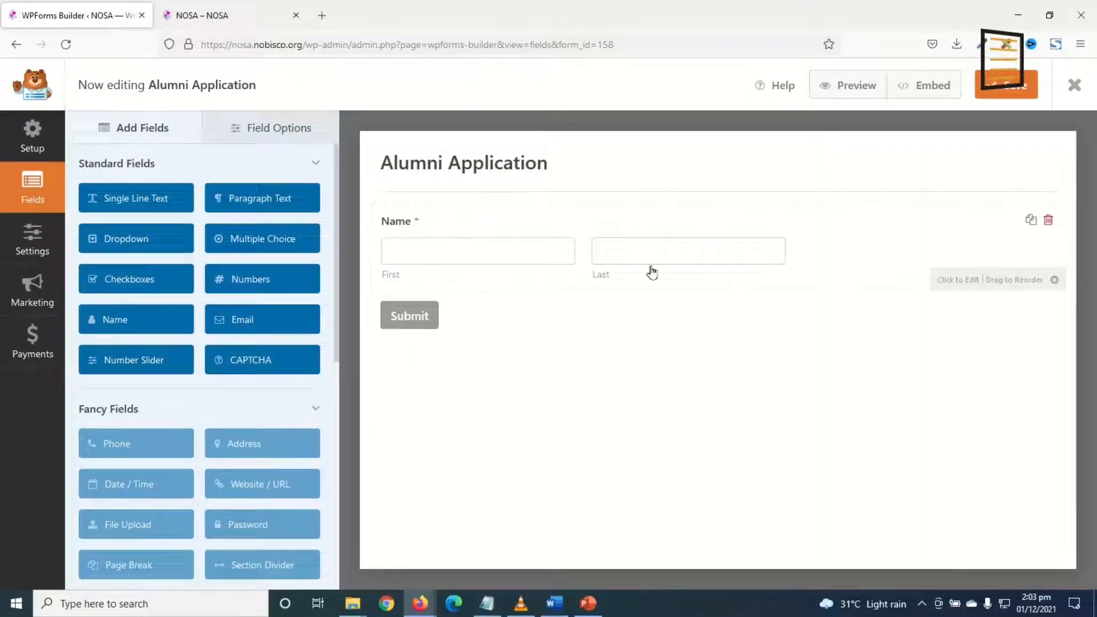
pyautogui.click(557, 607)
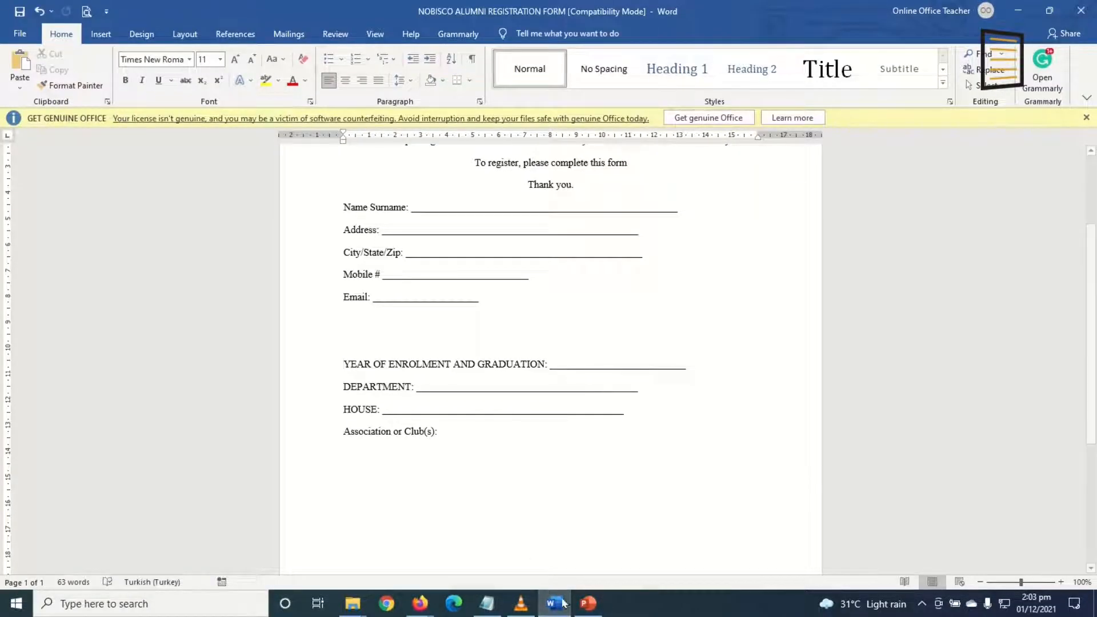
pyautogui.click(559, 607)
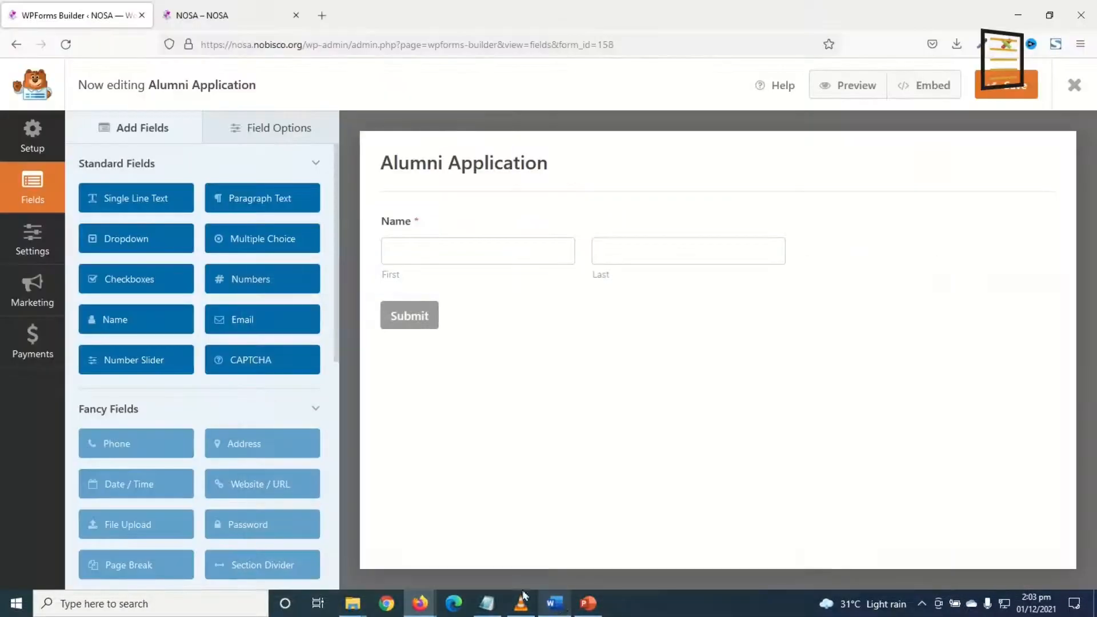
# Add a Single Line Text field below Name and duplicate it.
pyautogui.click(137, 202)
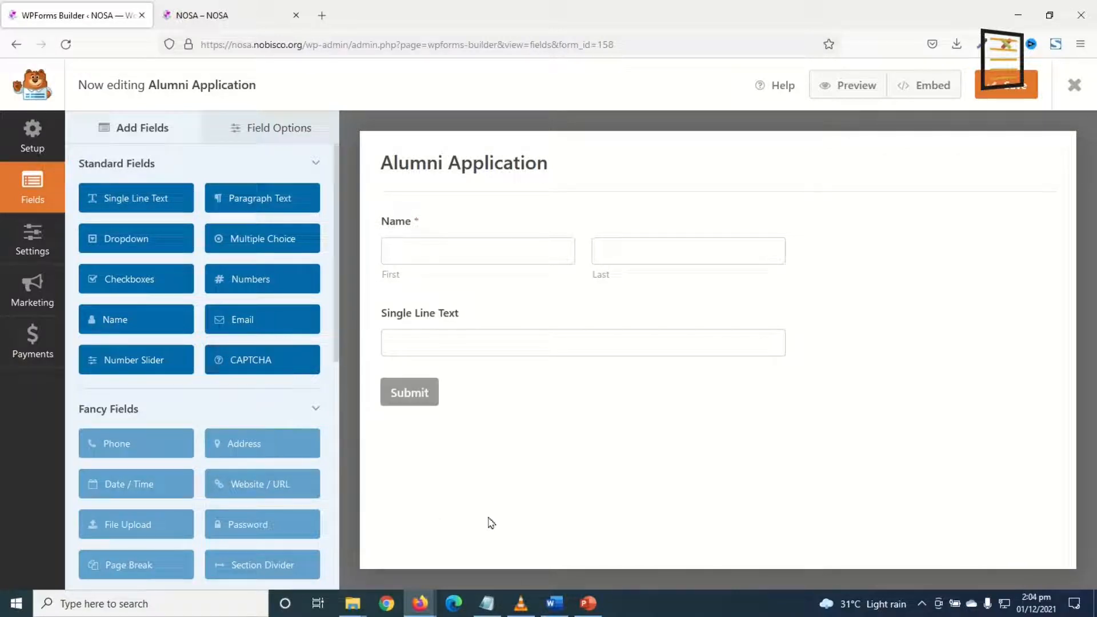
pyautogui.click(553, 605)
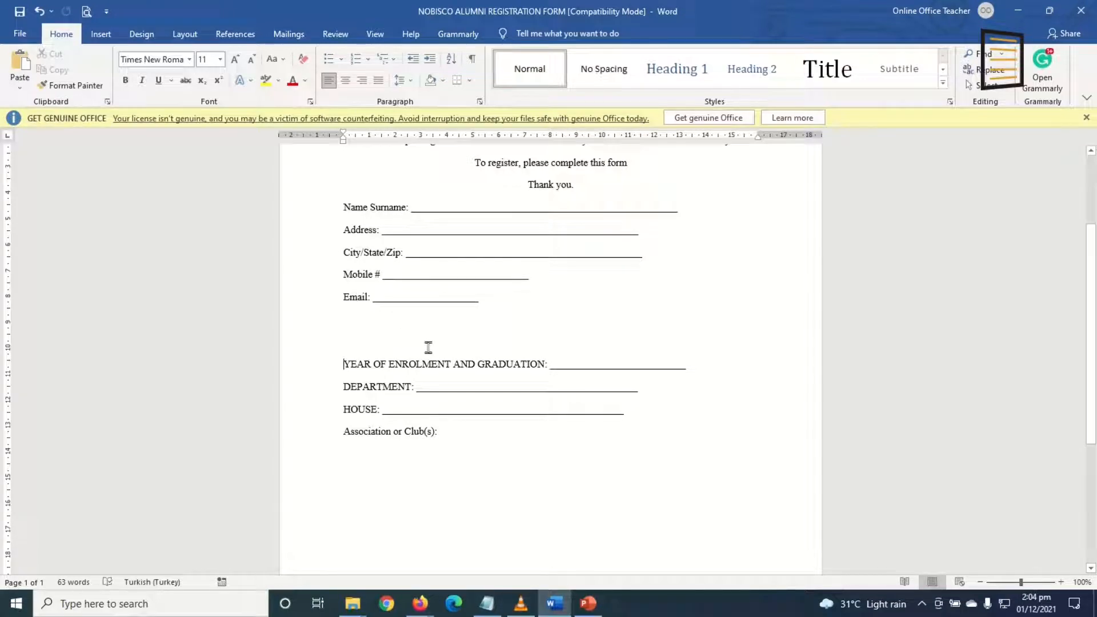
pyautogui.click(554, 604)
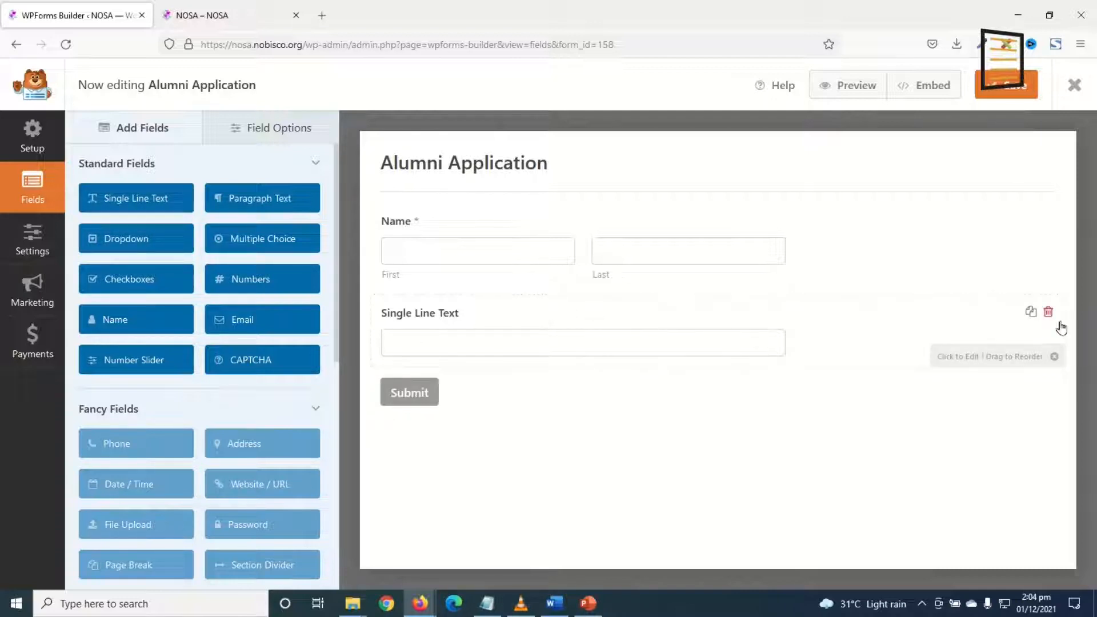
pyautogui.click(1031, 313)
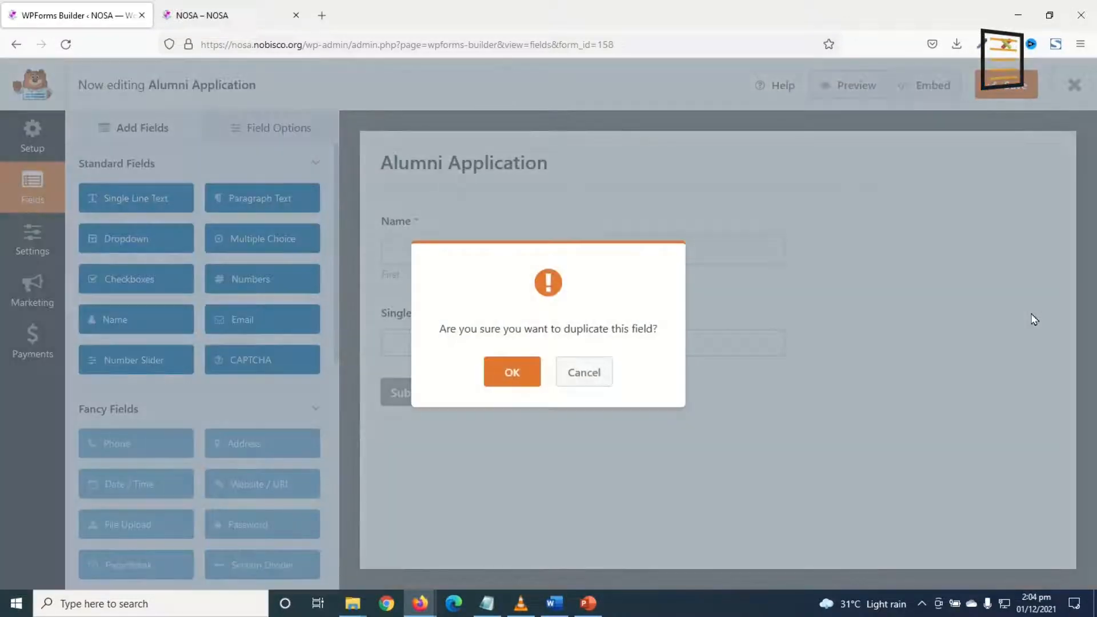
pyautogui.click(512, 377)
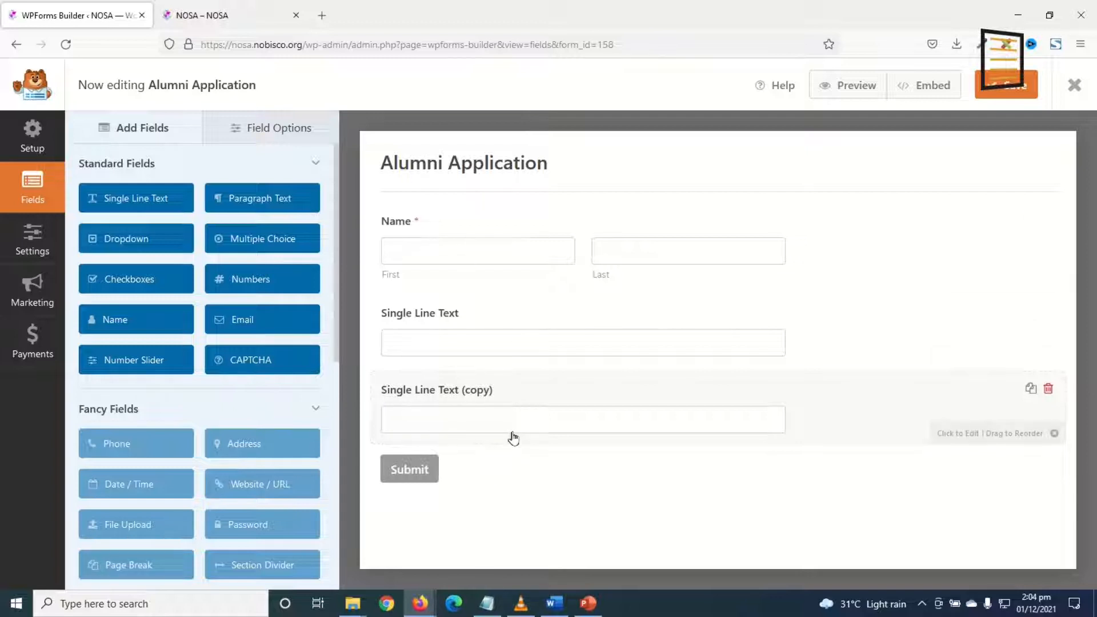
pyautogui.click(554, 603)
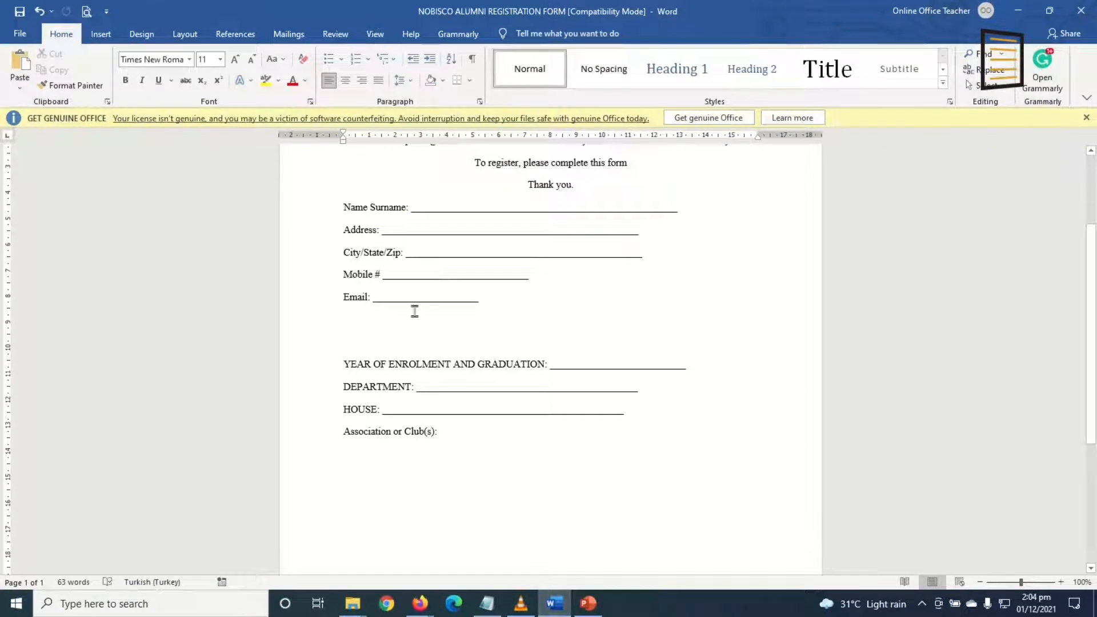
# Add a Numbers field and an Email field below it.
pyautogui.click(554, 604)
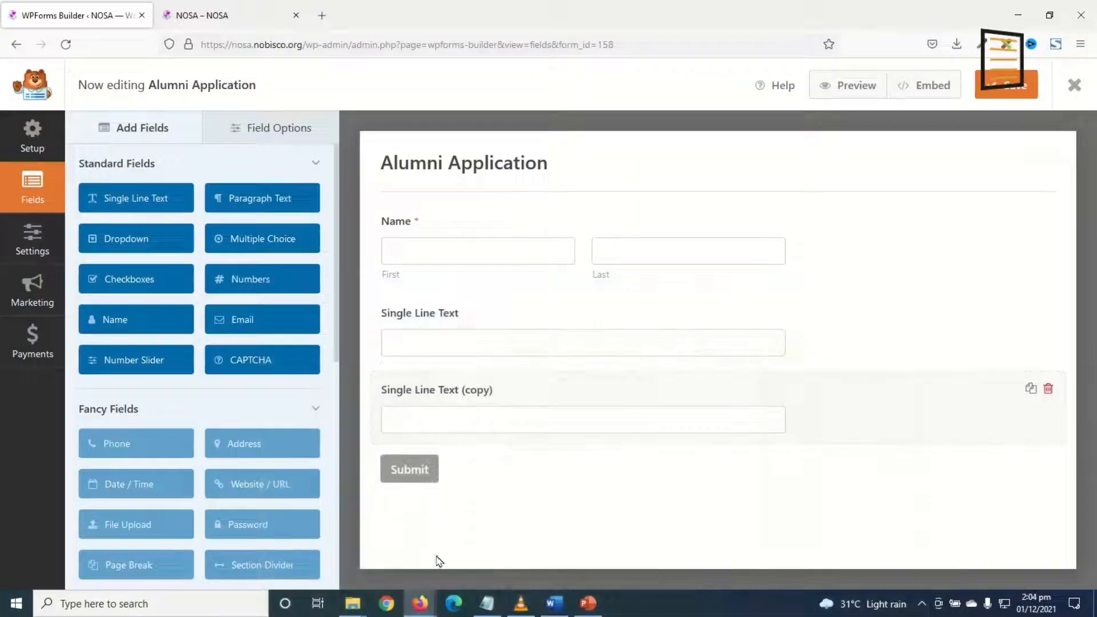
pyautogui.click(247, 267)
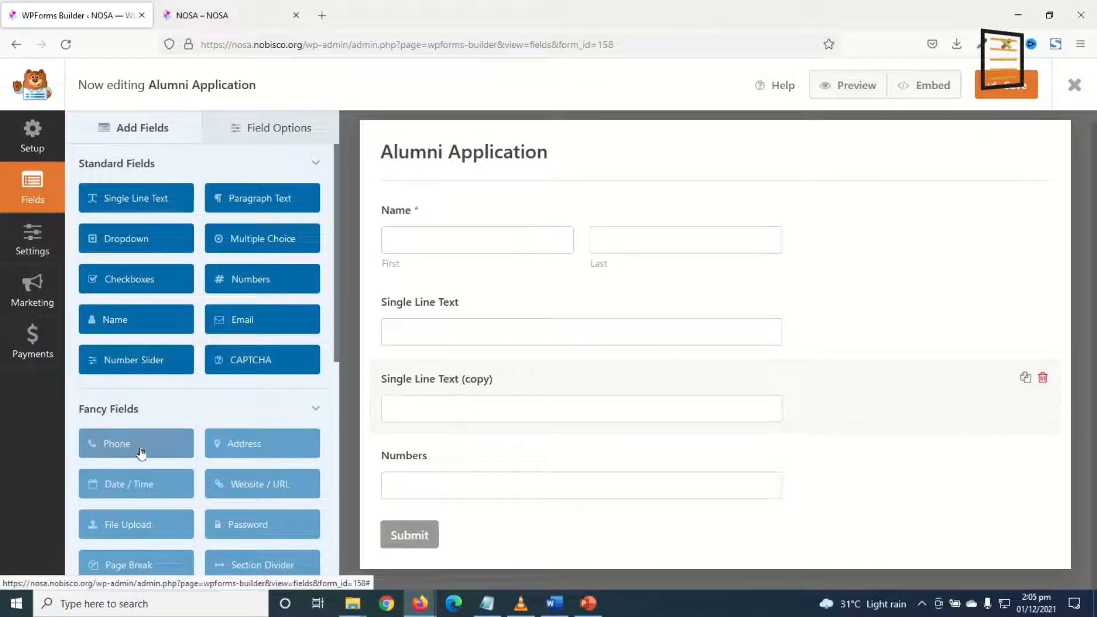
pyautogui.scroll(-1, 158, 461)
pyautogui.scroll(-8, 159, 461)
pyautogui.scroll(9, 215, 455)
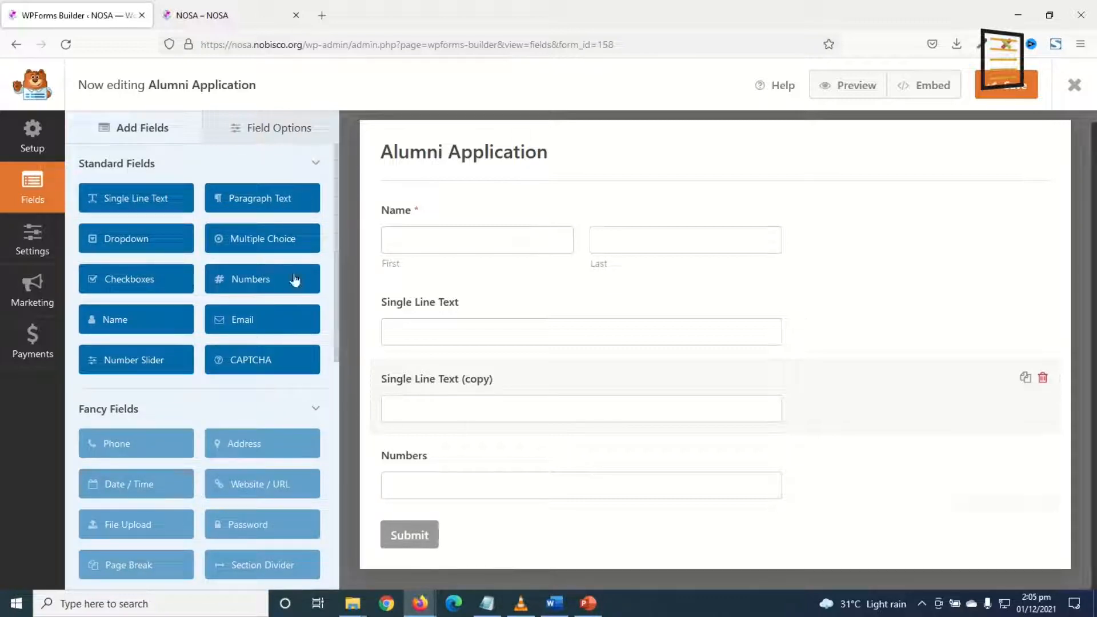
pyautogui.click(233, 313)
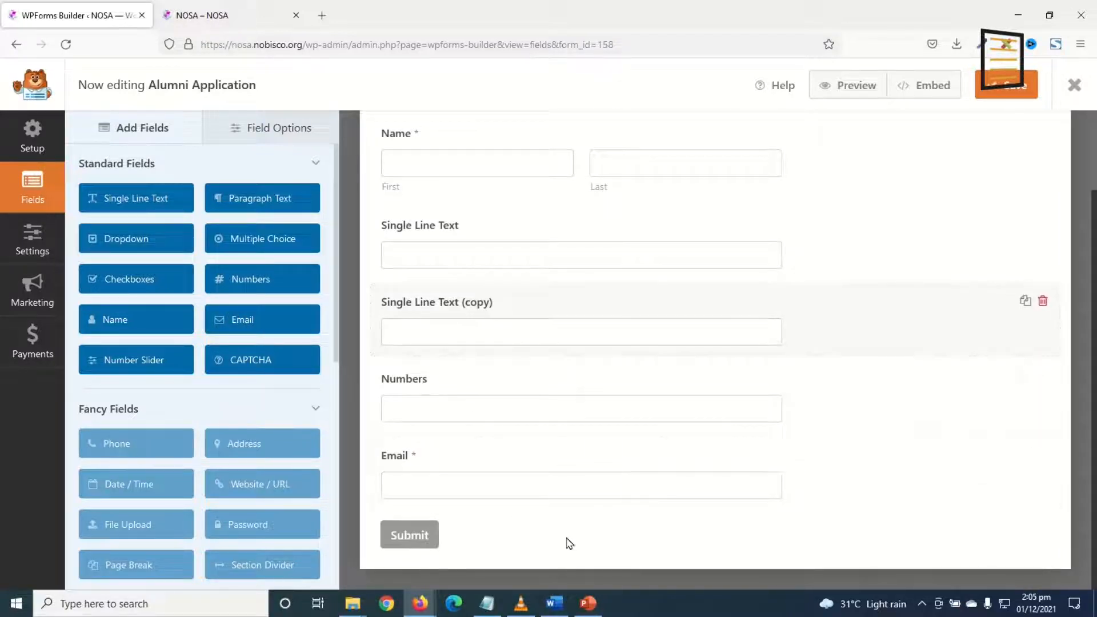
pyautogui.scroll(2, 512, 517)
pyautogui.scroll(-2, 530, 399)
pyautogui.scroll(3, 528, 418)
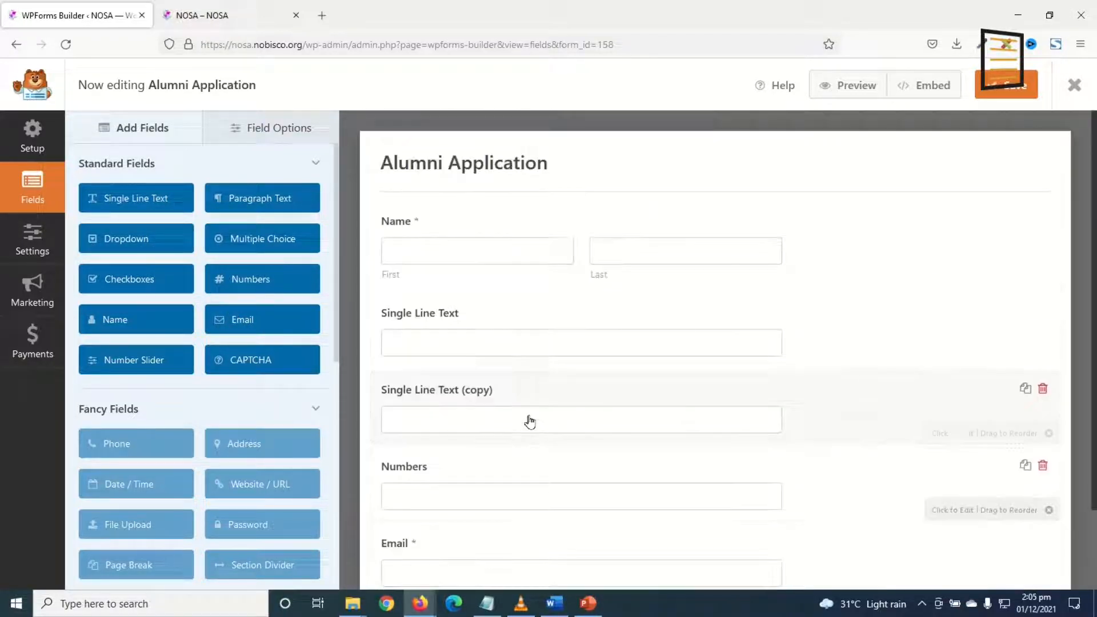
# Make two more copies of the single-line text field, moving one below Email.
pyautogui.click(557, 606)
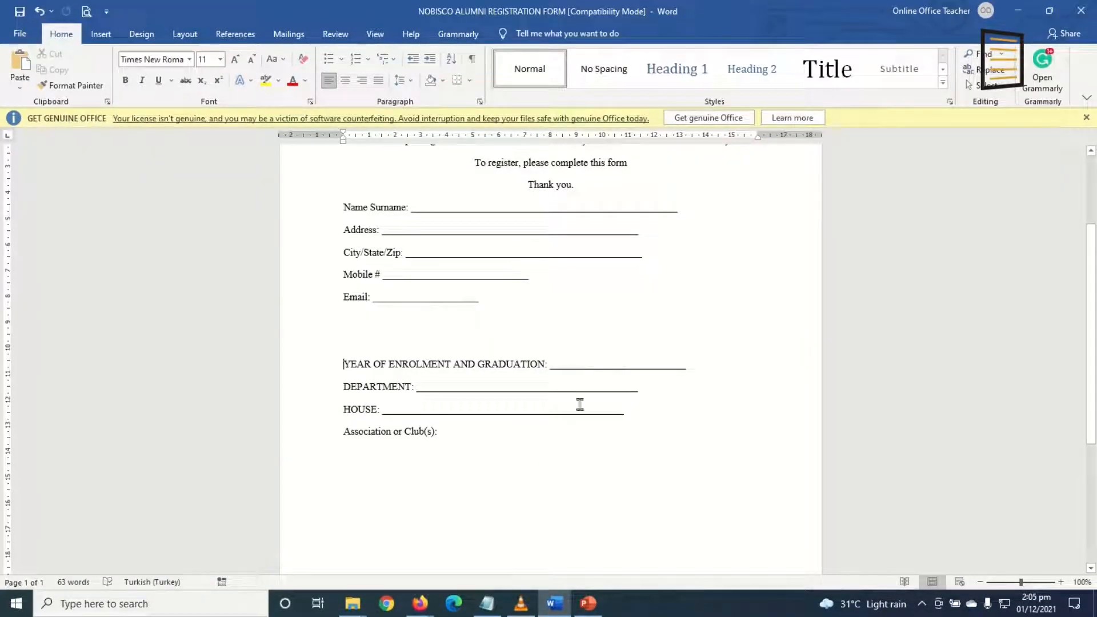
pyautogui.click(557, 603)
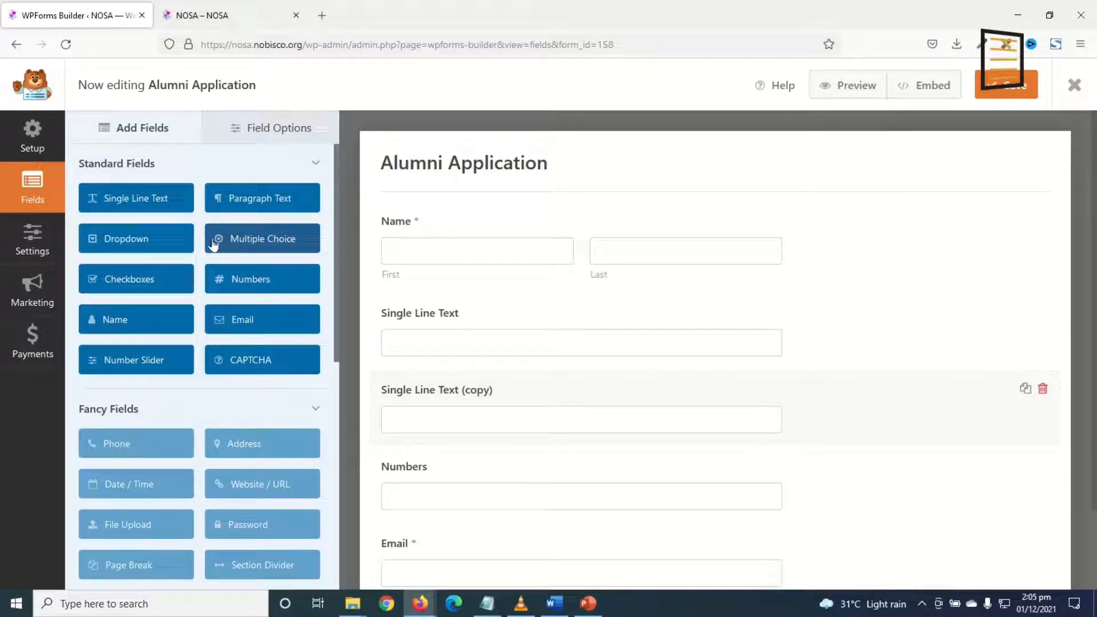
pyautogui.click(1025, 388)
pyautogui.click(495, 375)
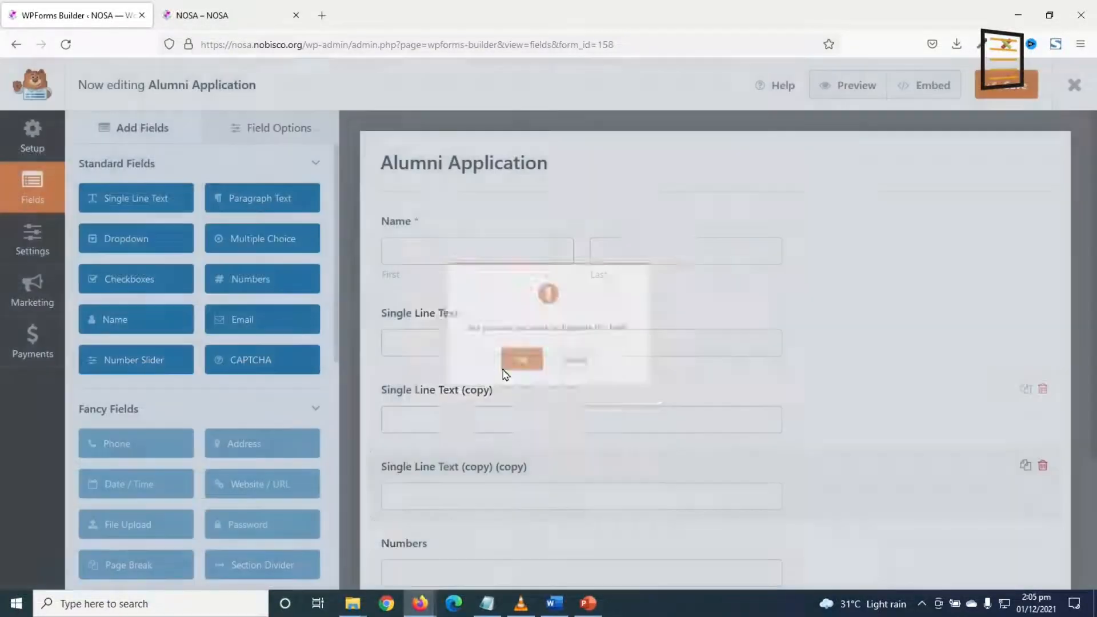
pyautogui.scroll(-3, 449, 343)
pyautogui.moveTo(404, 305); pyautogui.dragTo(441, 480)
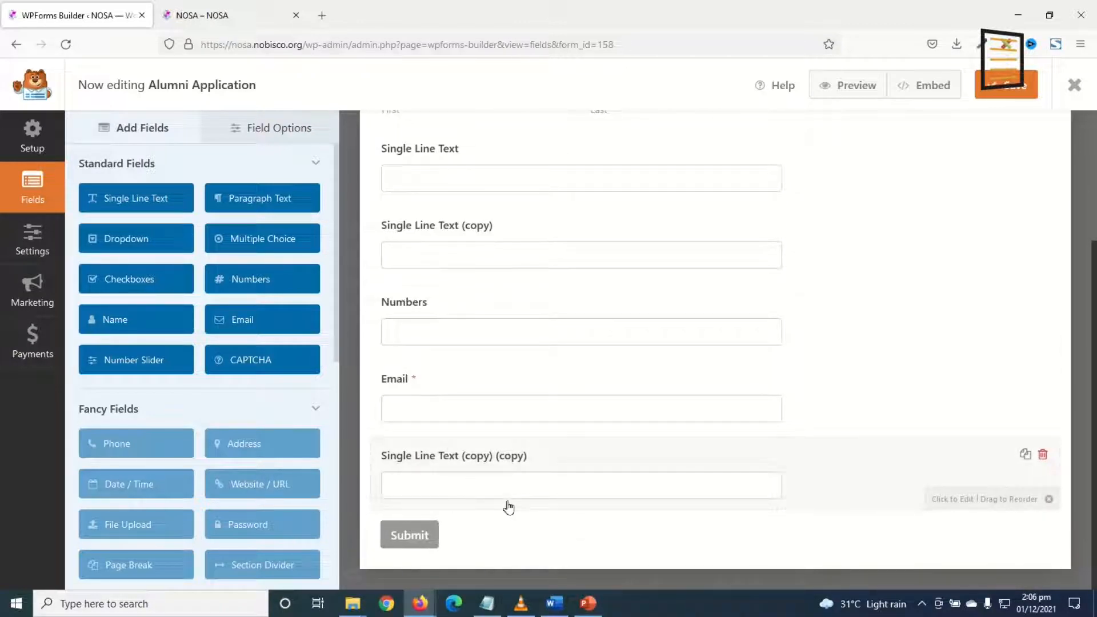
pyautogui.click(1025, 454)
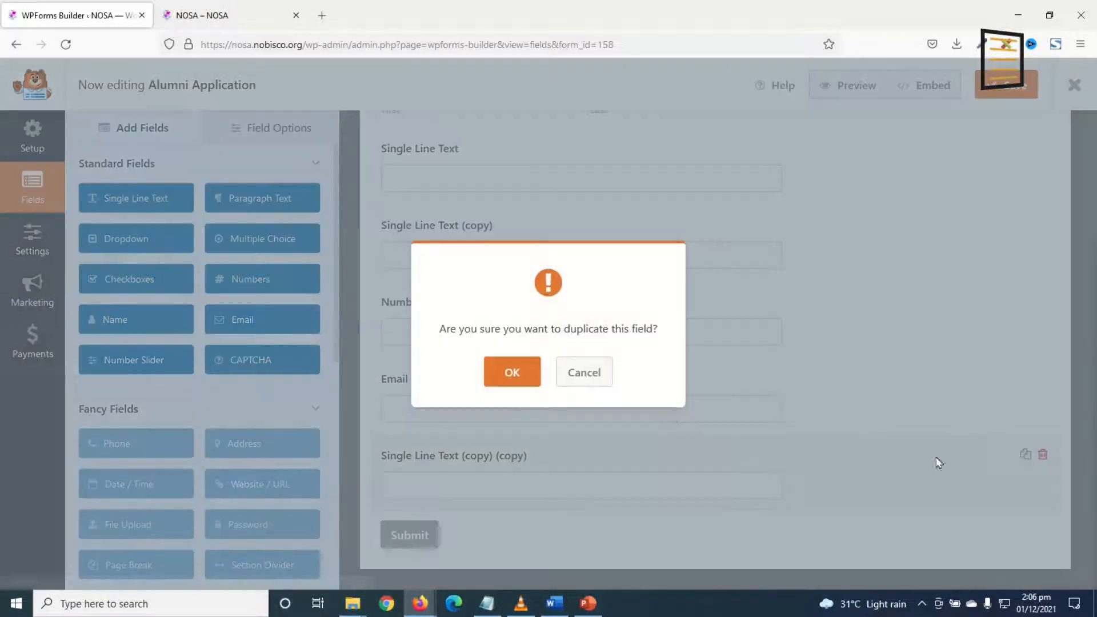
pyautogui.click(501, 376)
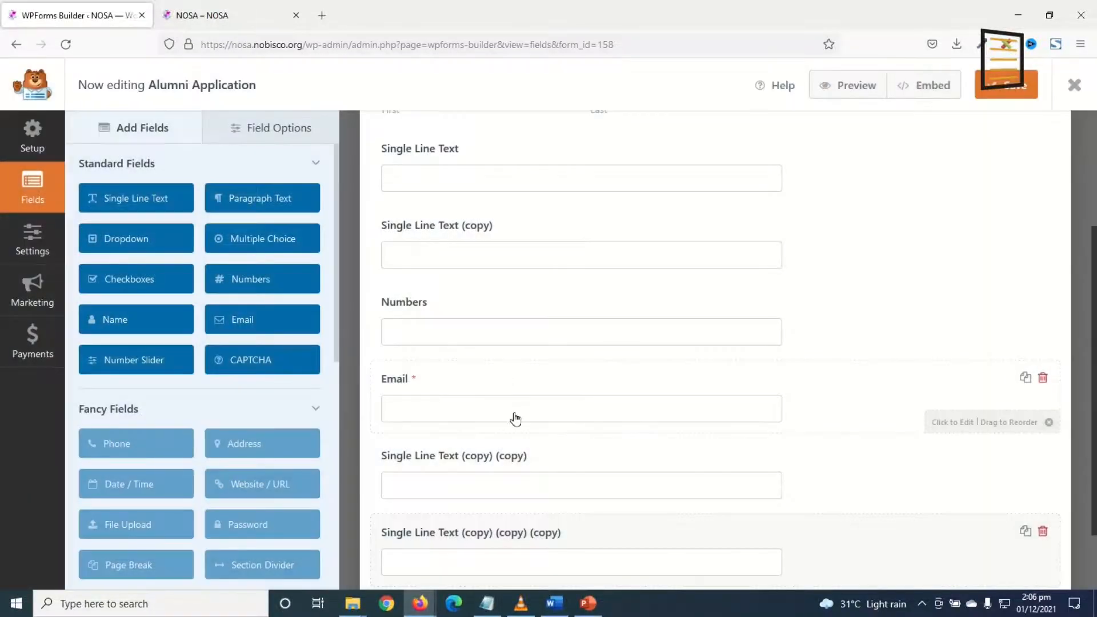
pyautogui.click(555, 604)
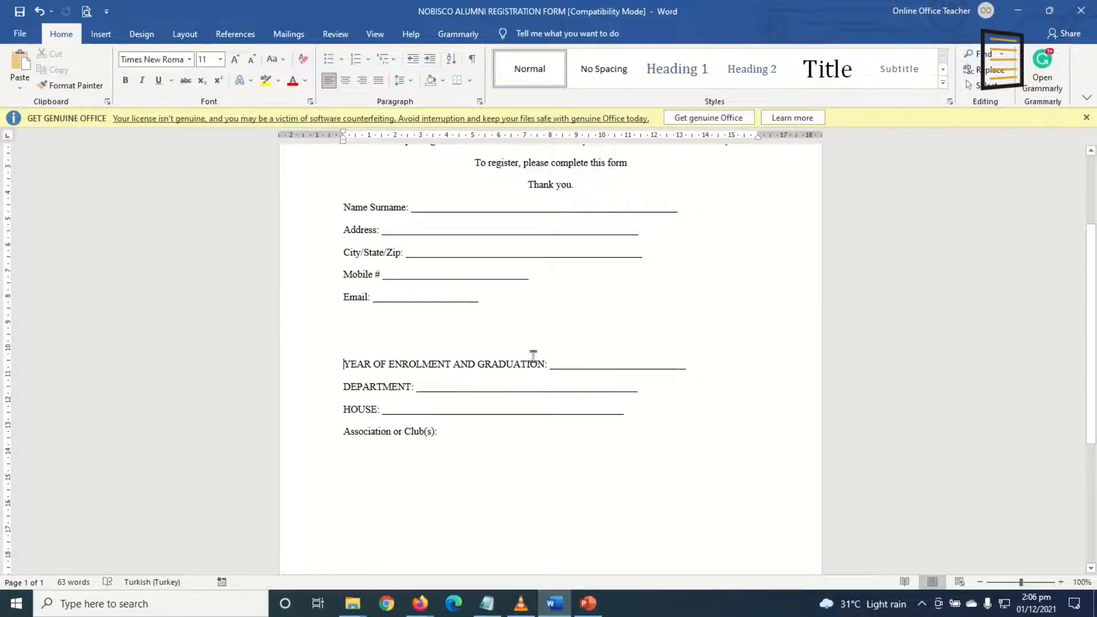
# Add a Dropdown field for the registration form's DEPARTMENT item.
pyautogui.click(554, 603)
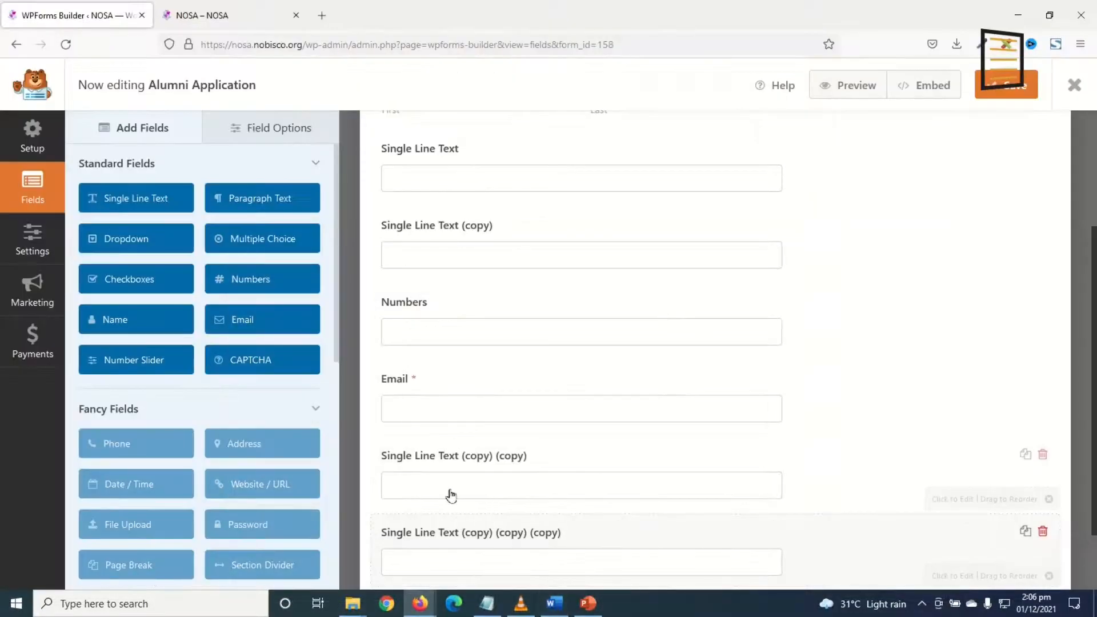
pyautogui.click(568, 602)
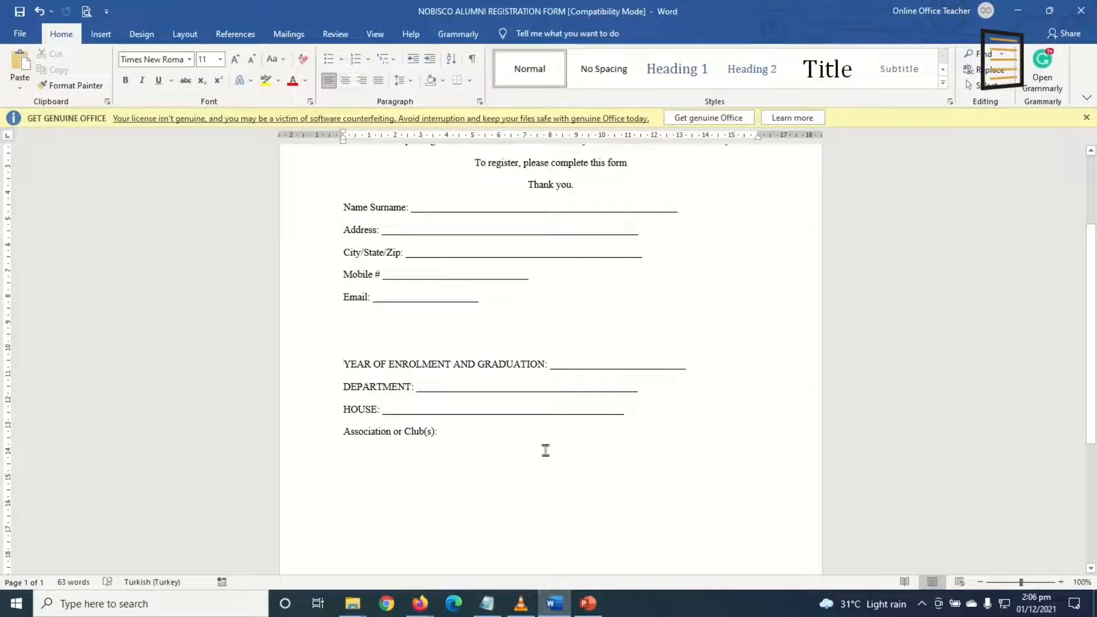
pyautogui.doubleClick(386, 391)
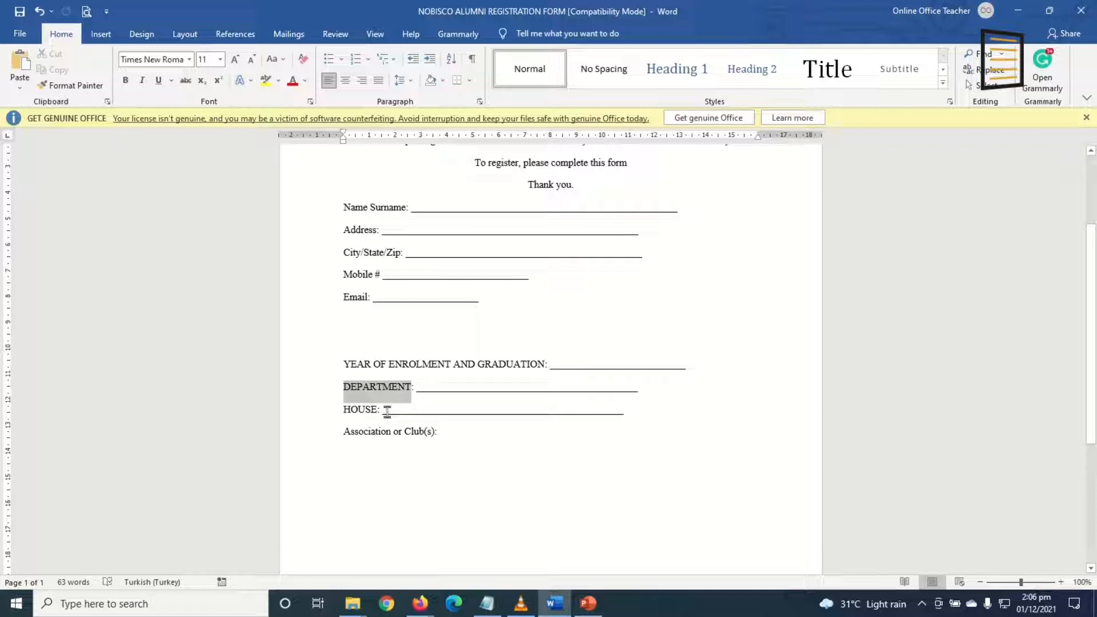
pyautogui.click(554, 603)
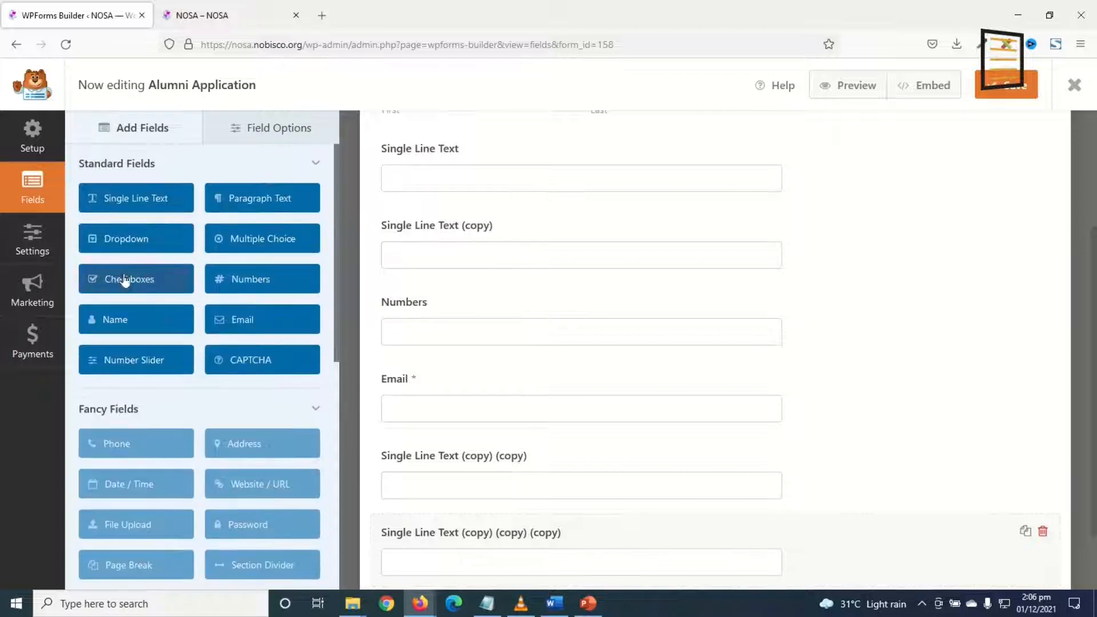
pyautogui.click(114, 243)
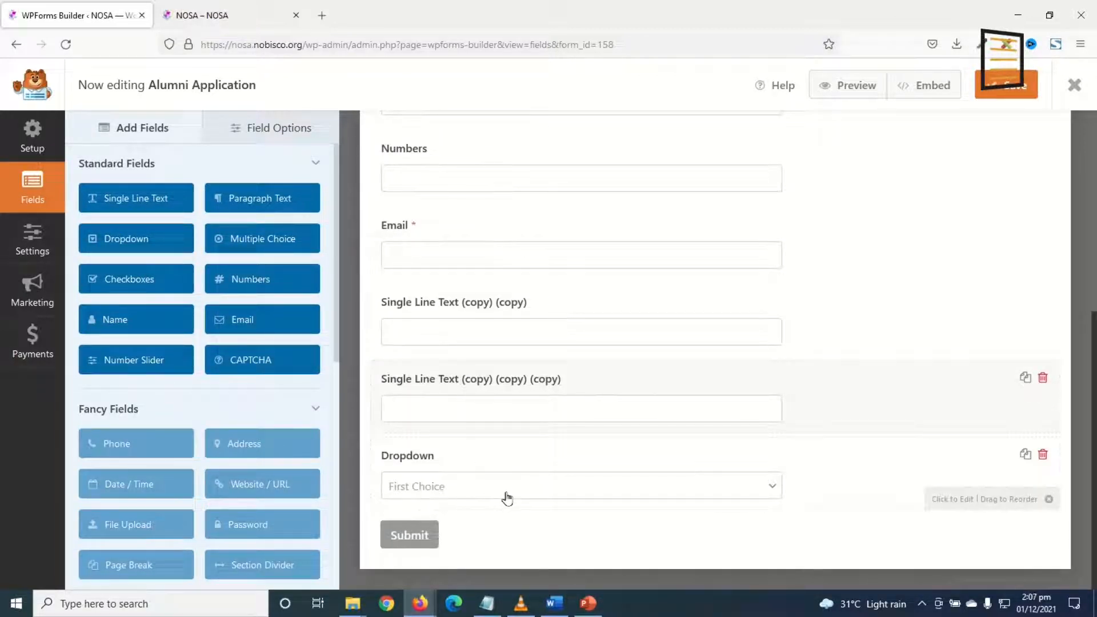
pyautogui.click(554, 602)
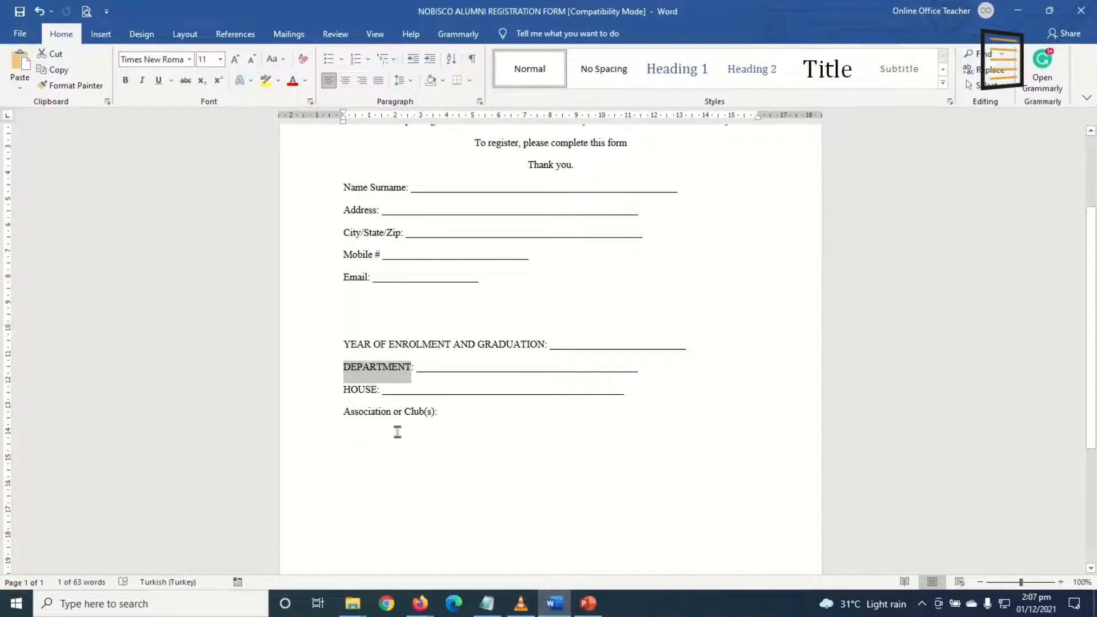
pyautogui.click(554, 603)
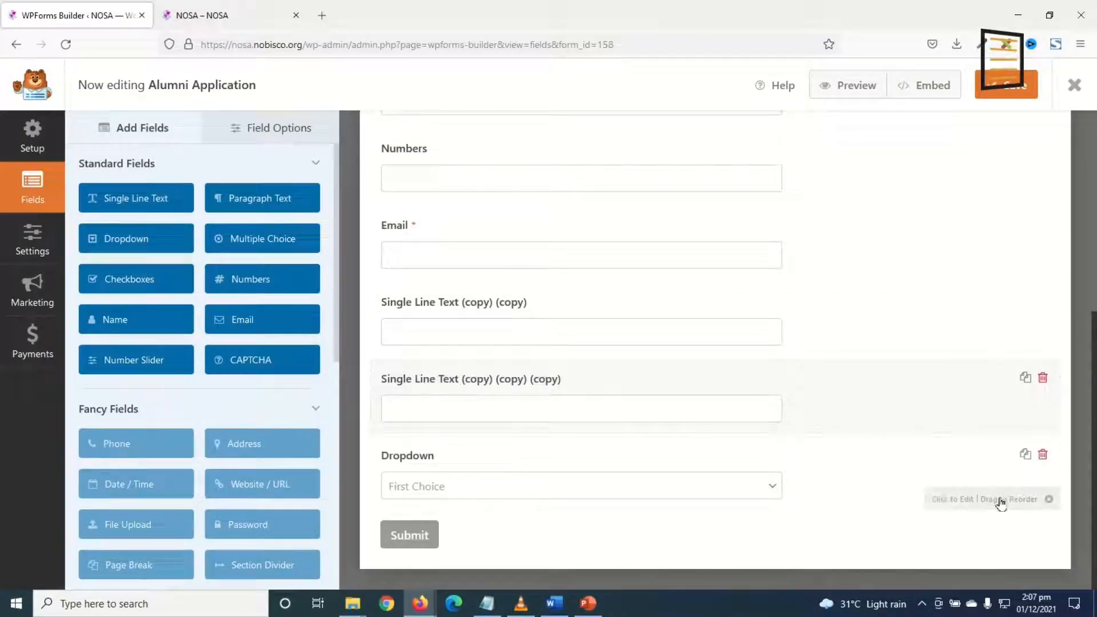
# Duplicate the Dropdown field twice.
pyautogui.click(560, 607)
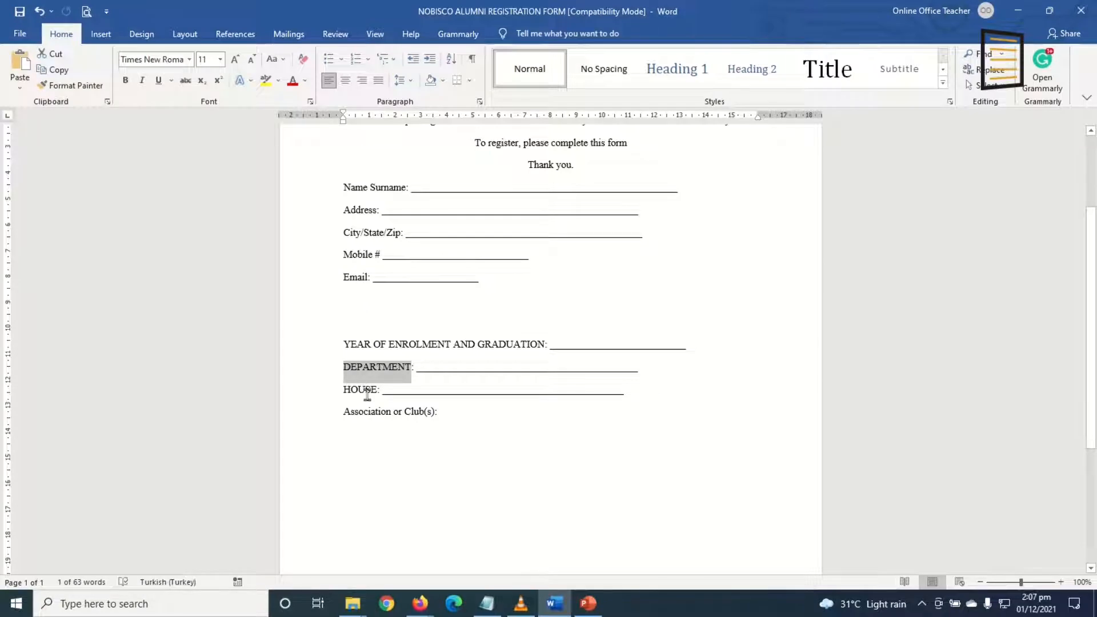
pyautogui.click(553, 610)
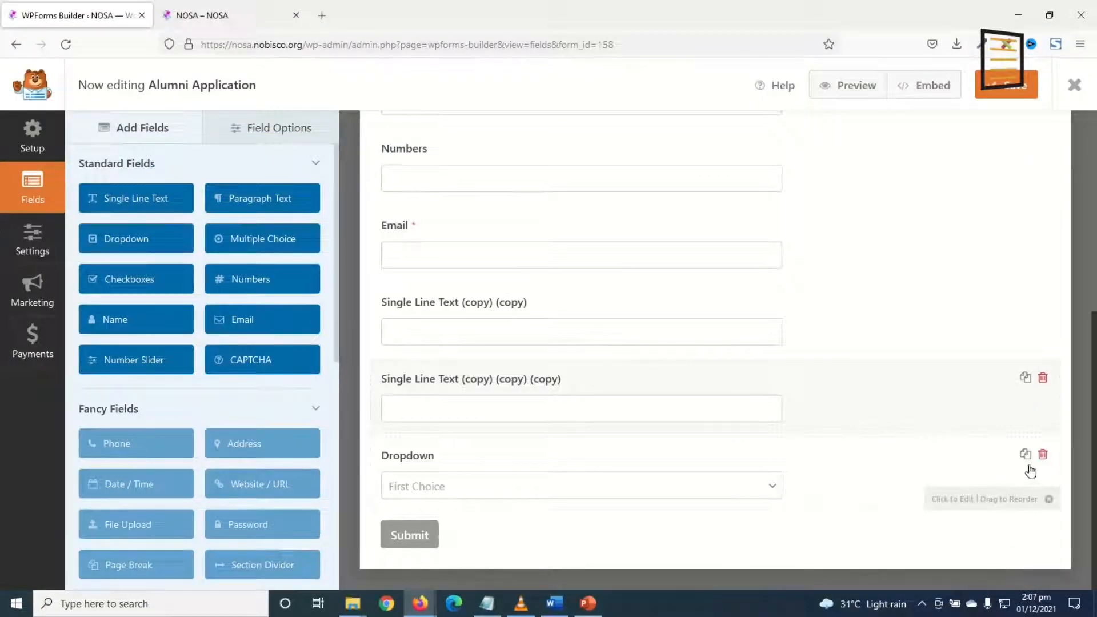
pyautogui.click(1026, 455)
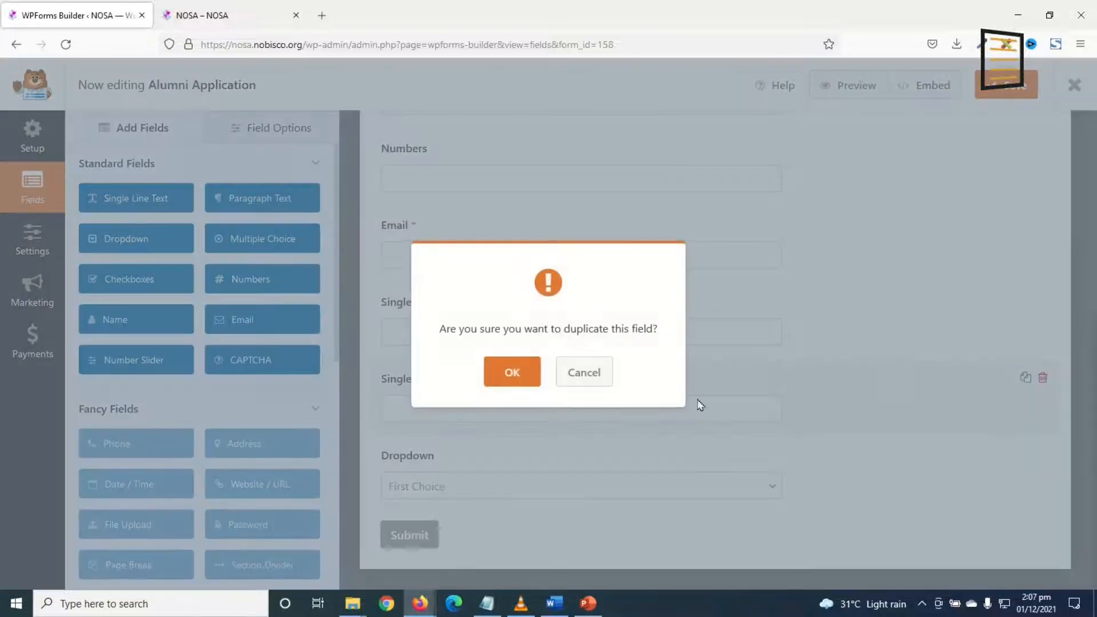
pyautogui.click(510, 372)
pyautogui.scroll(-2, 896, 549)
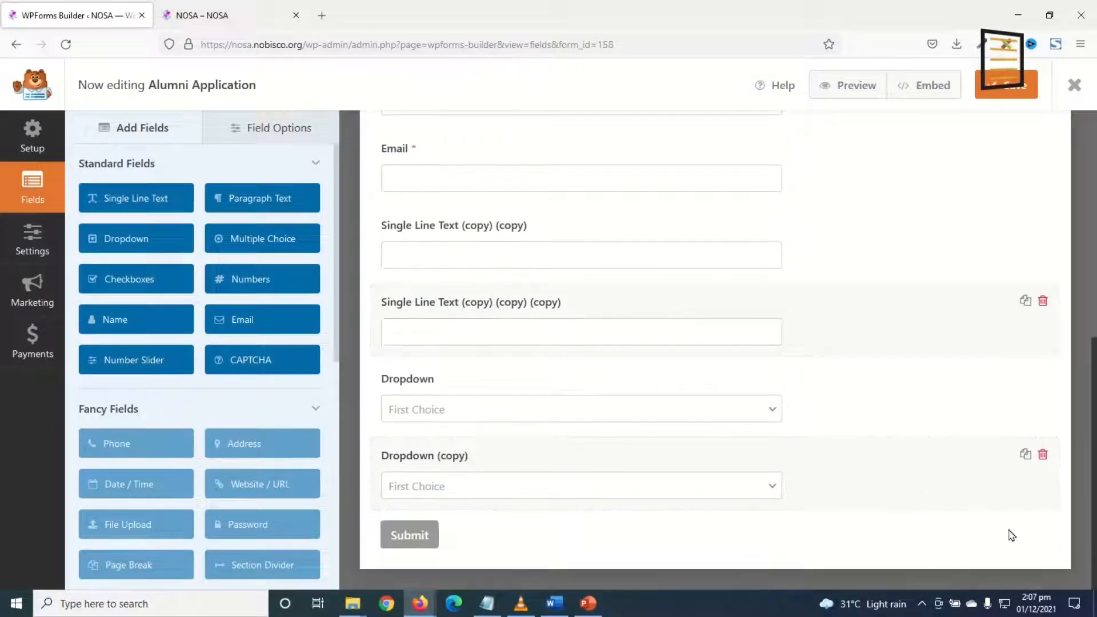
pyautogui.click(1025, 454)
pyautogui.click(530, 385)
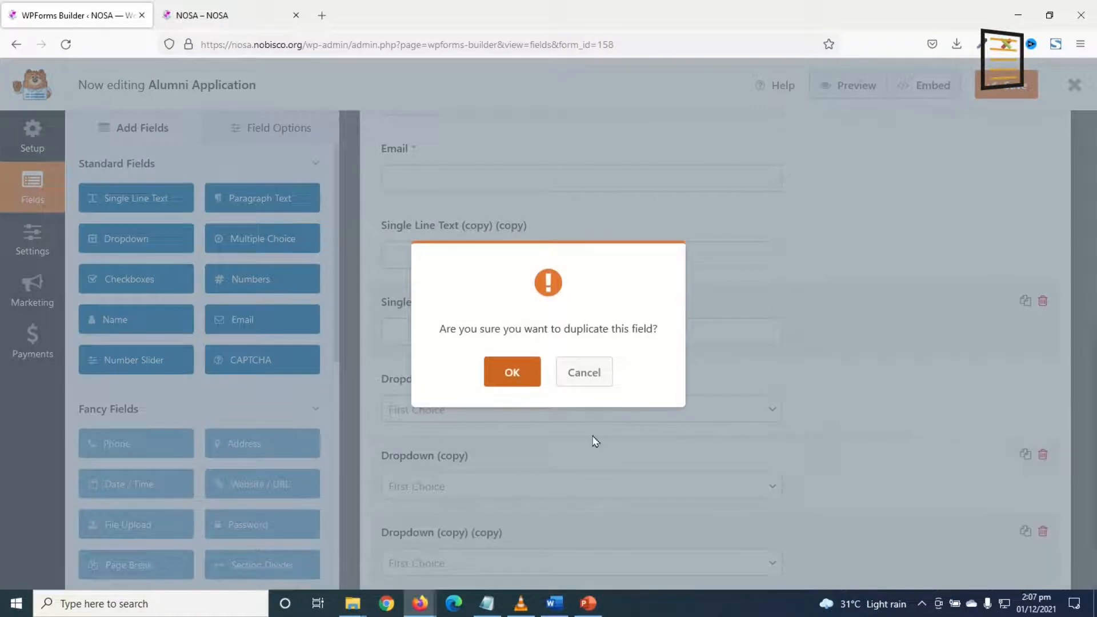
# Open the Name field's settings and try the Simple name format.
pyautogui.scroll(-2, 648, 434)
pyautogui.scroll(8, 655, 412)
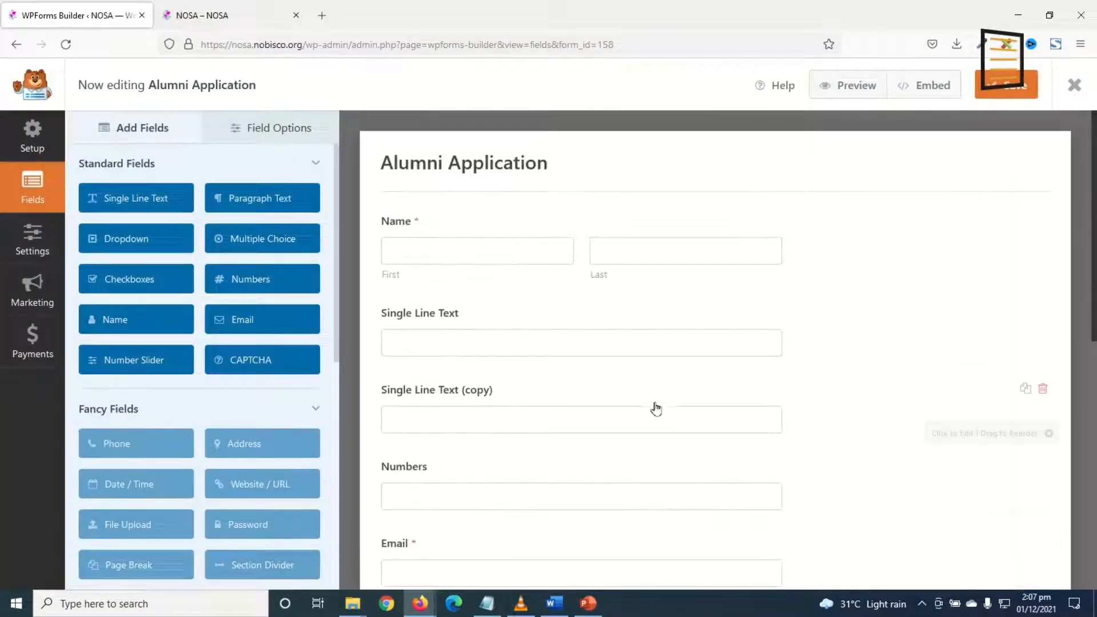
pyautogui.scroll(-8, 654, 393)
pyautogui.scroll(8, 654, 389)
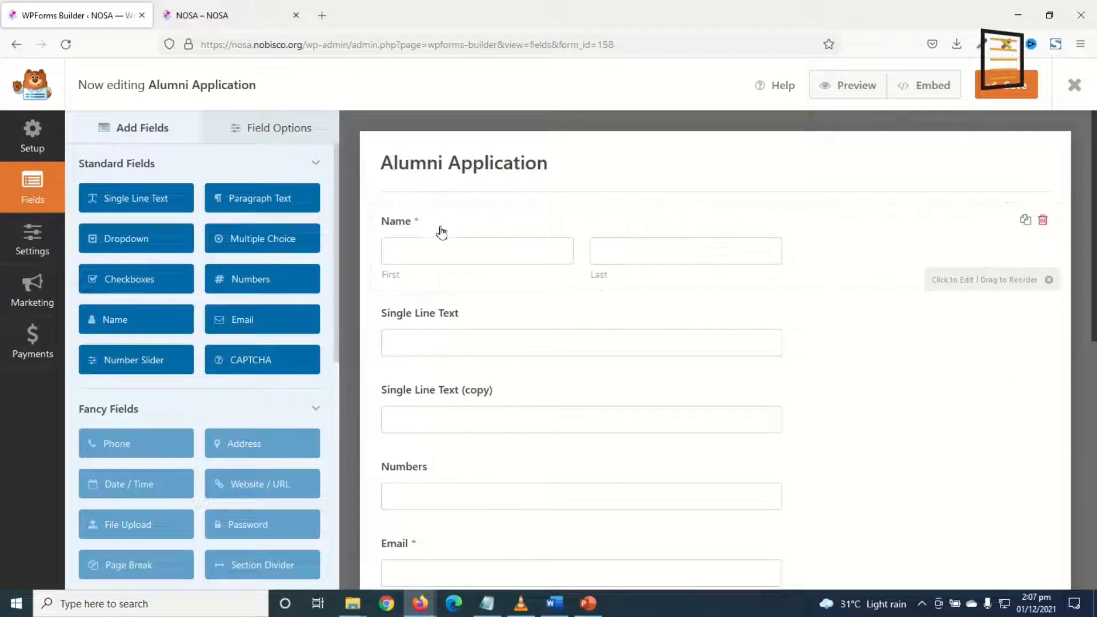
pyautogui.scroll(-8, 438, 406)
pyautogui.scroll(8, 434, 400)
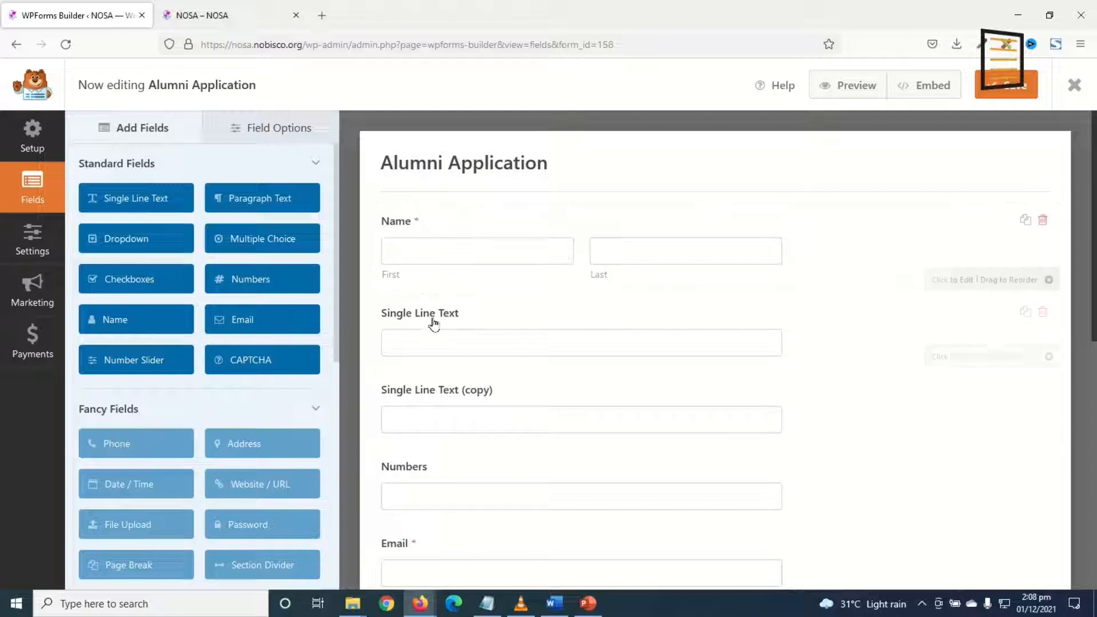
pyautogui.click(400, 235)
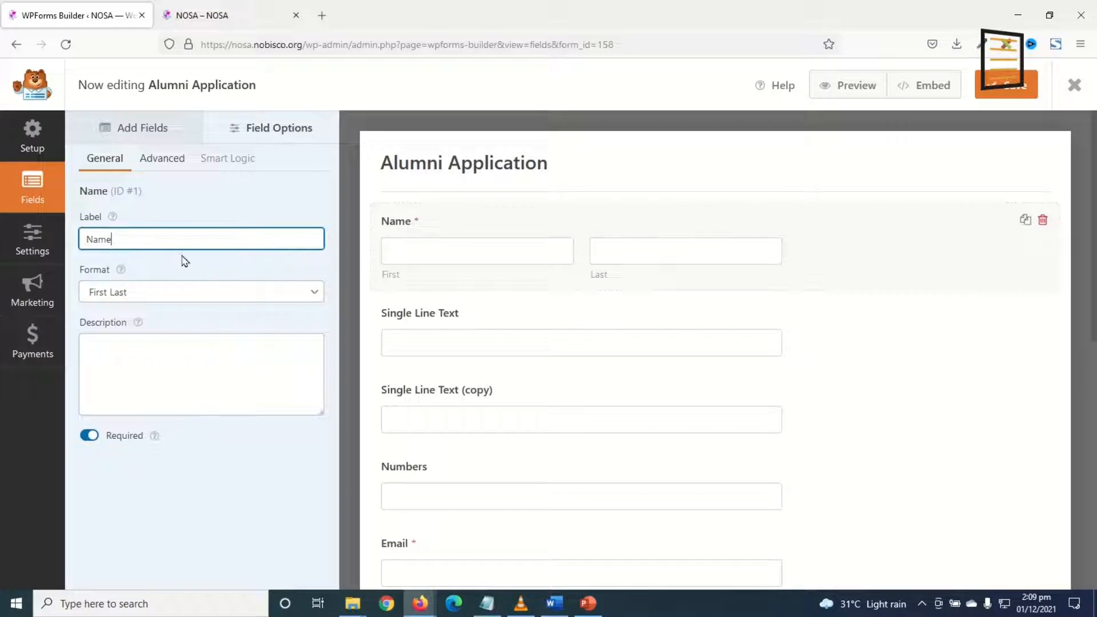
pyautogui.moveTo(120, 238); pyautogui.dragTo(38, 236)
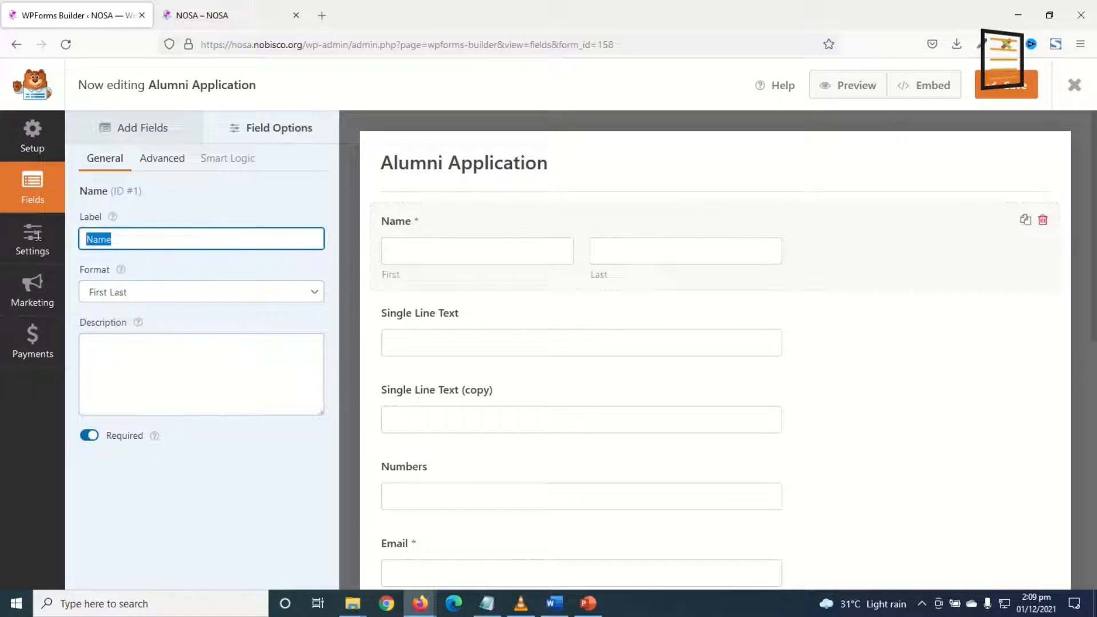
pyautogui.click(132, 293)
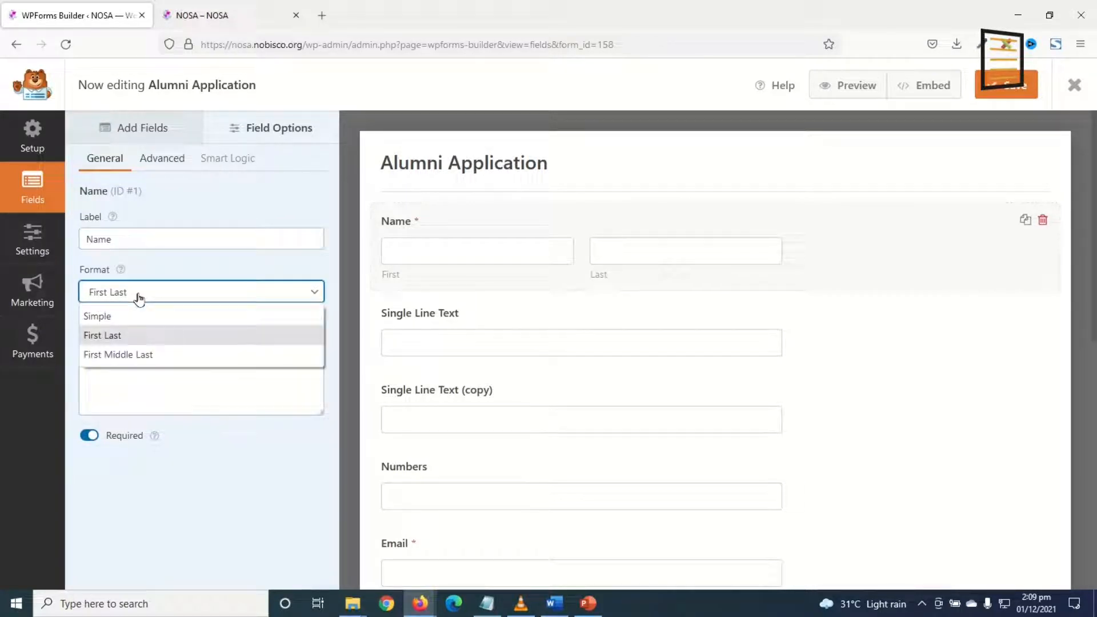
pyautogui.click(113, 318)
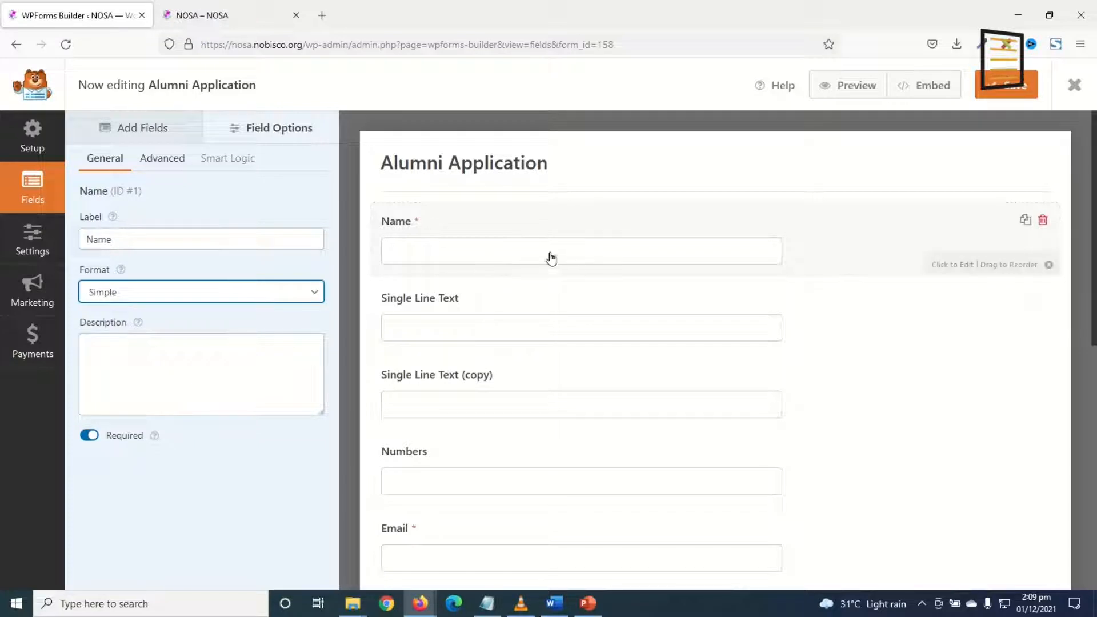
# Compare First Middle Last with First Last, settling on First Last.
pyautogui.click(233, 292)
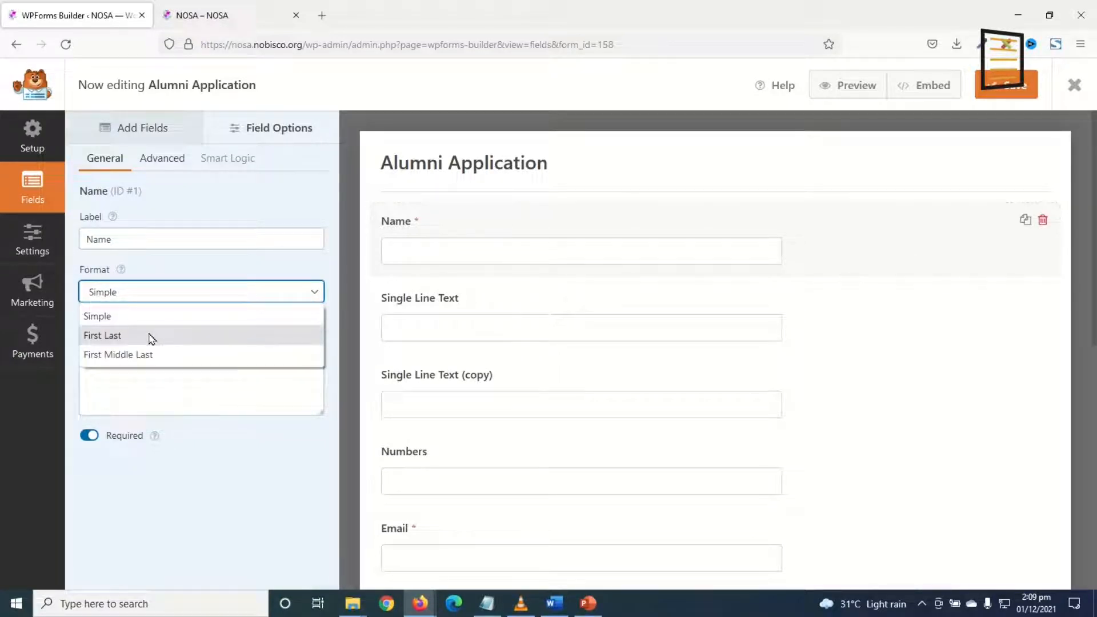
pyautogui.click(151, 337)
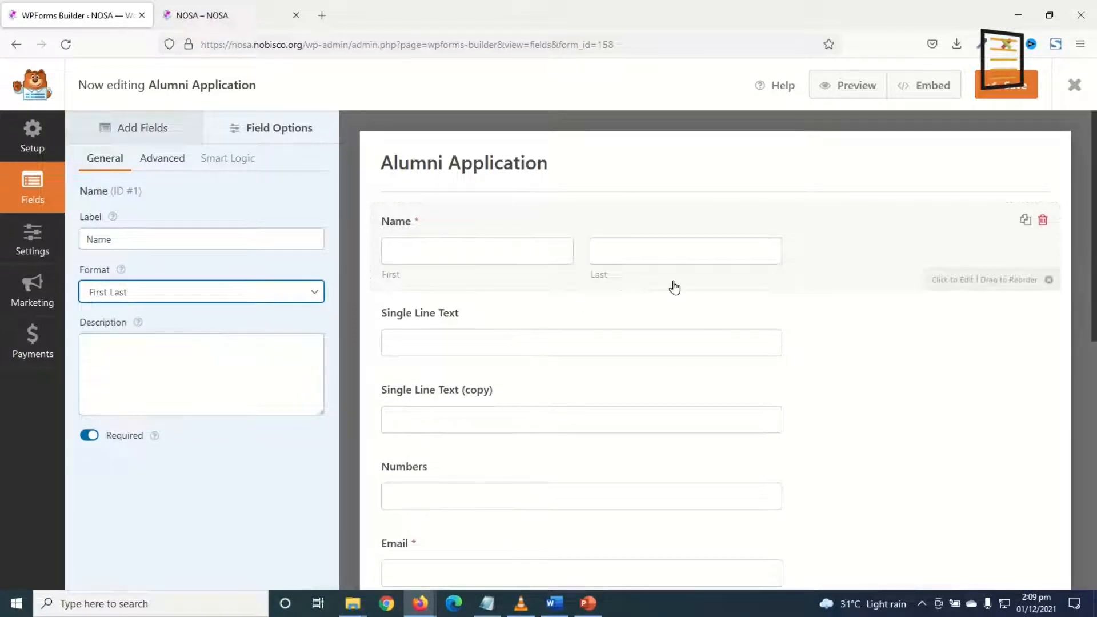
pyautogui.click(178, 293)
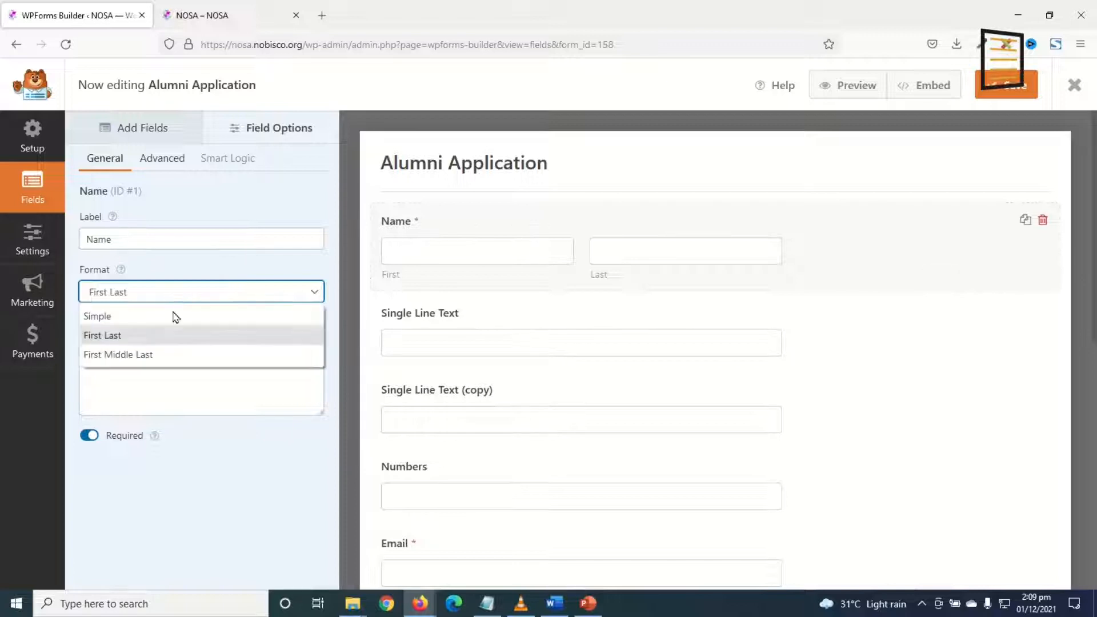
pyautogui.click(146, 357)
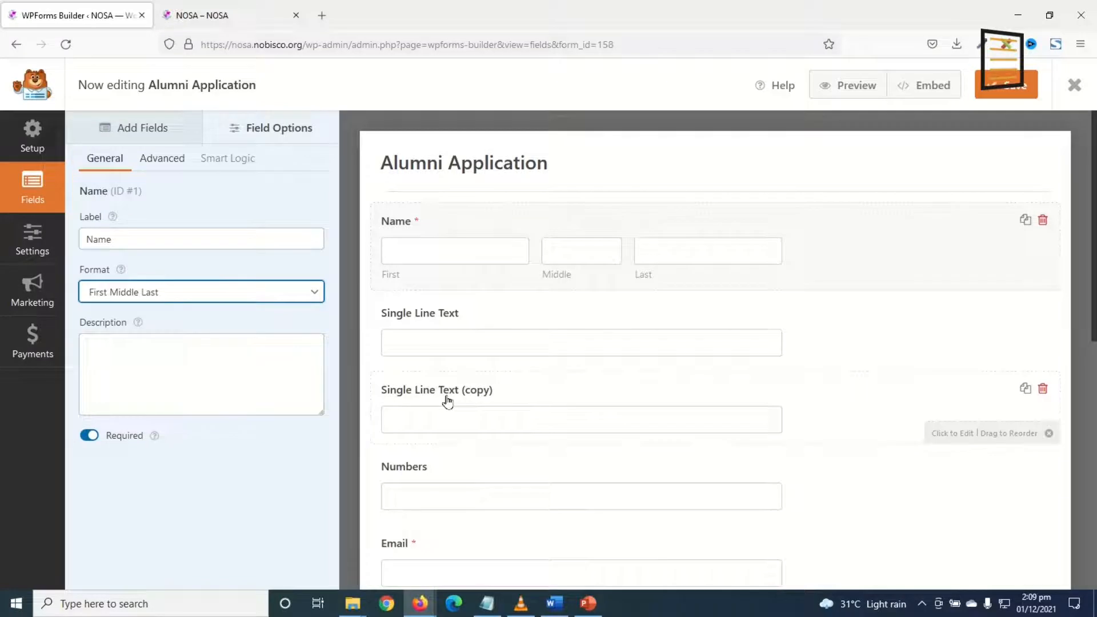
pyautogui.click(184, 295)
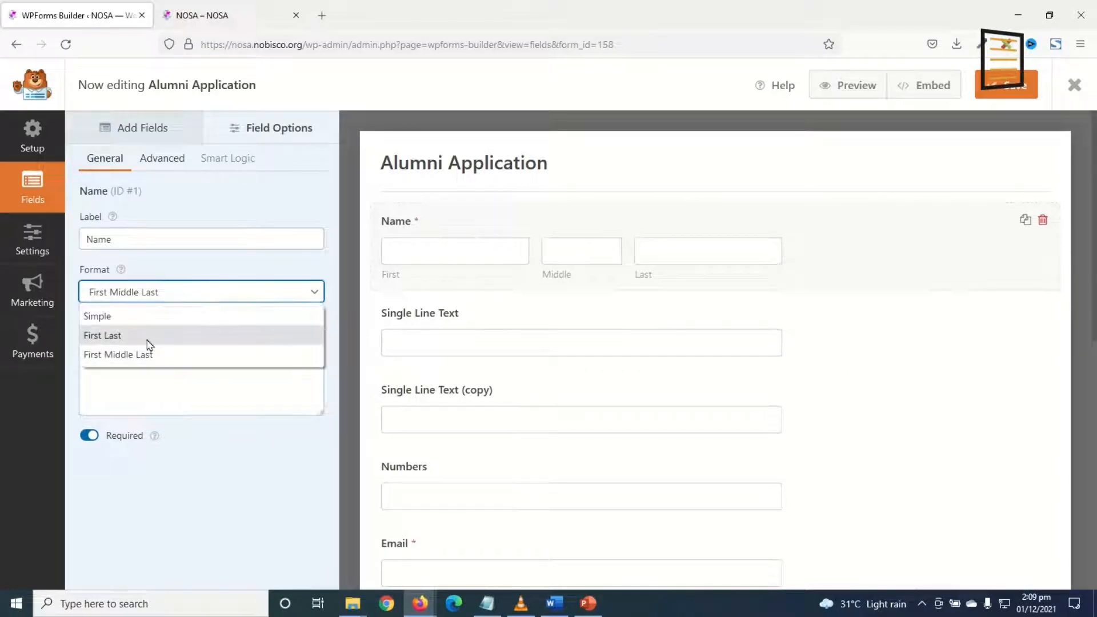
pyautogui.click(143, 337)
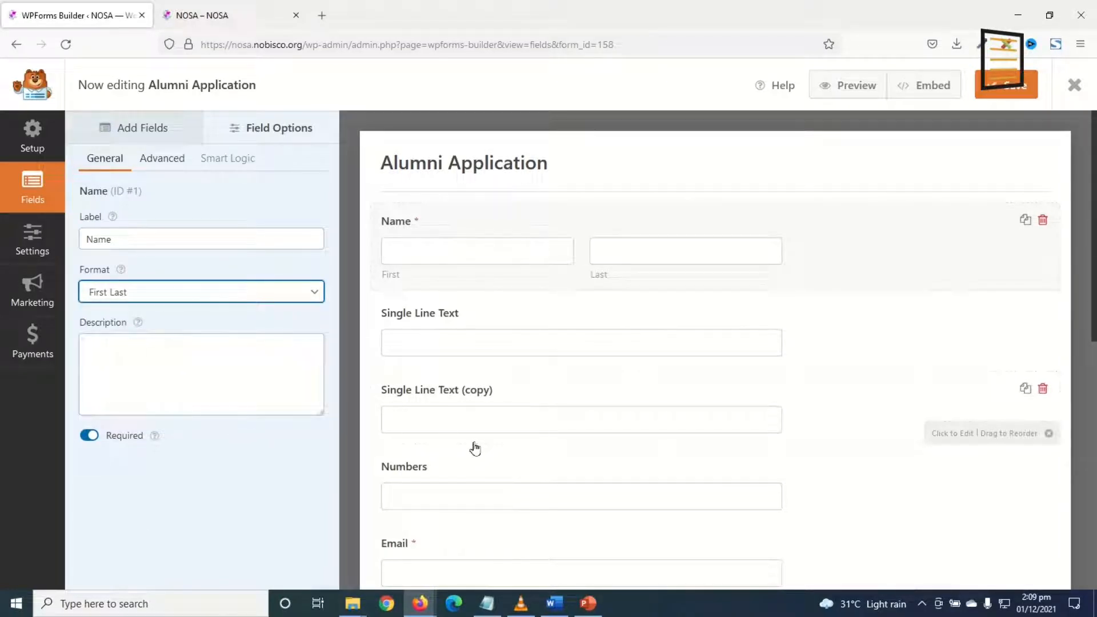
# Relabel the first text field 'Address' and make it required.
pyautogui.click(441, 314)
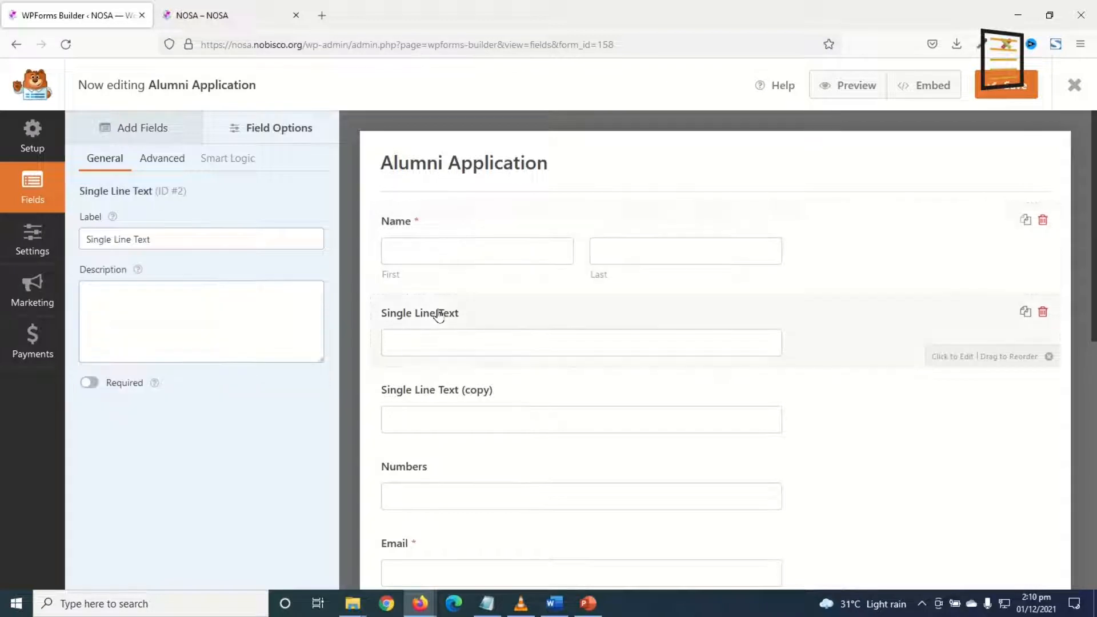
pyautogui.tripleClick(188, 240)
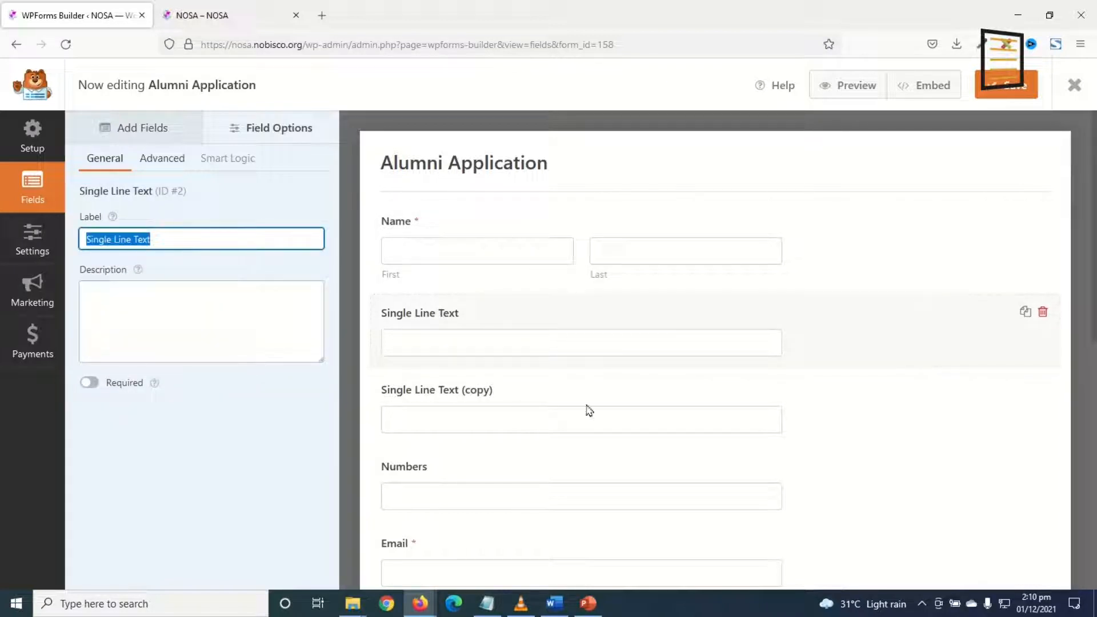
pyautogui.write('Addre')
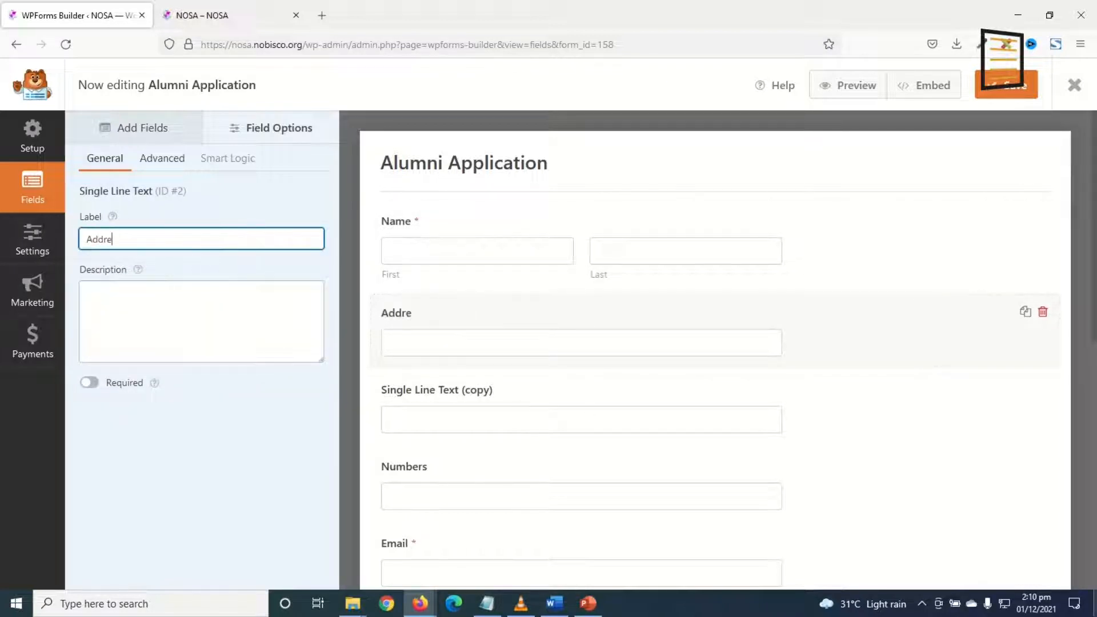
pyautogui.write('ss')
pyautogui.click(90, 383)
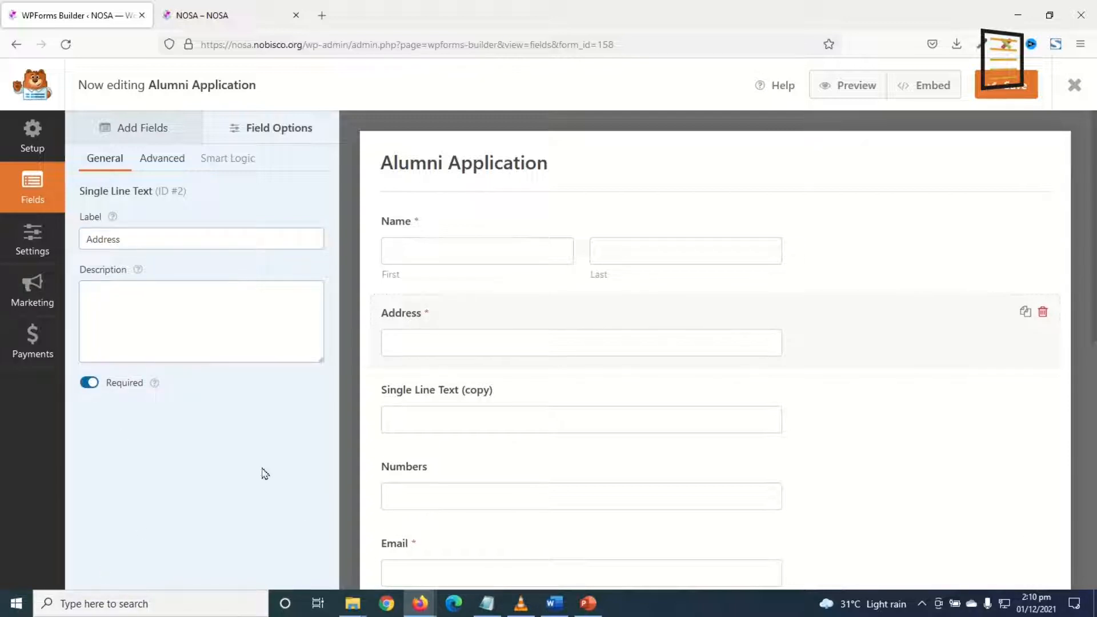
# Relabel the copied text field 'City' and make it required.
pyautogui.click(438, 394)
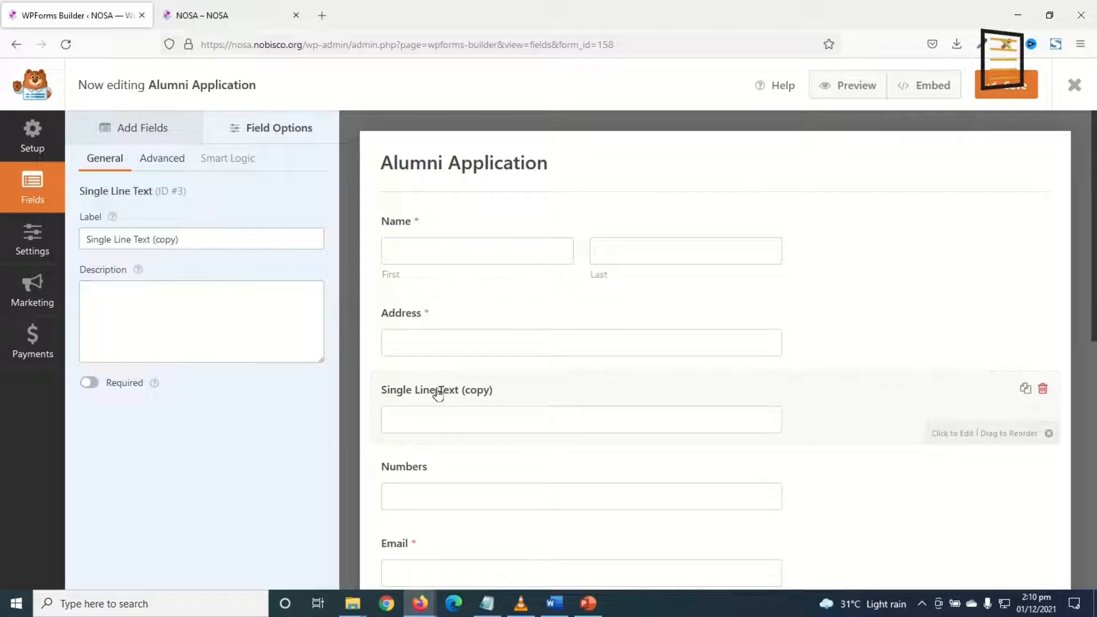
pyautogui.moveTo(219, 240); pyautogui.dragTo(4, 230)
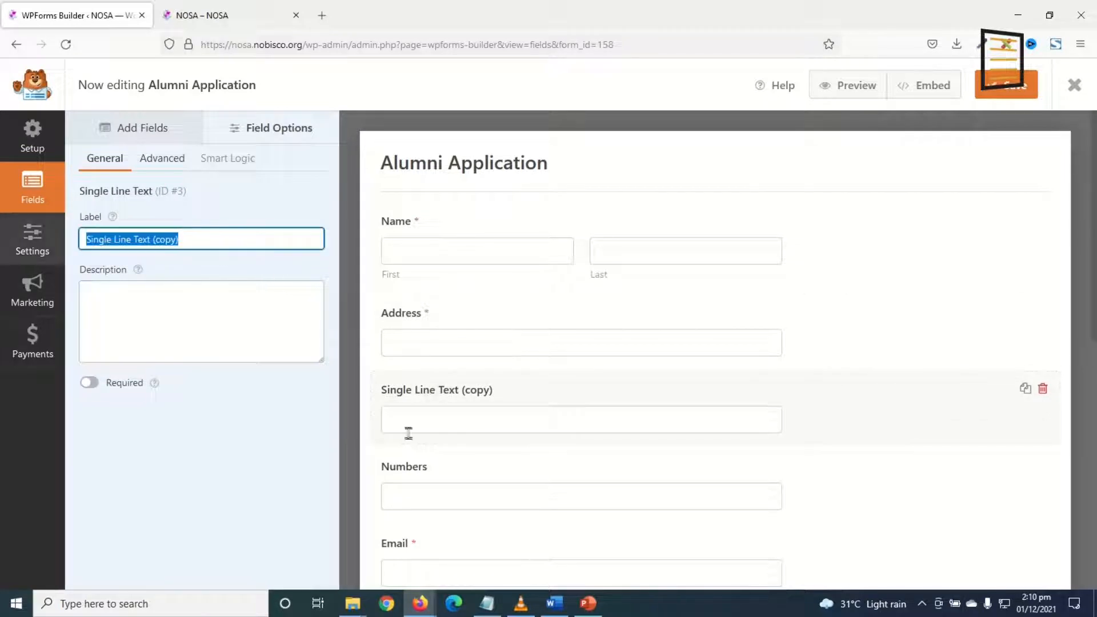
pyautogui.write('City')
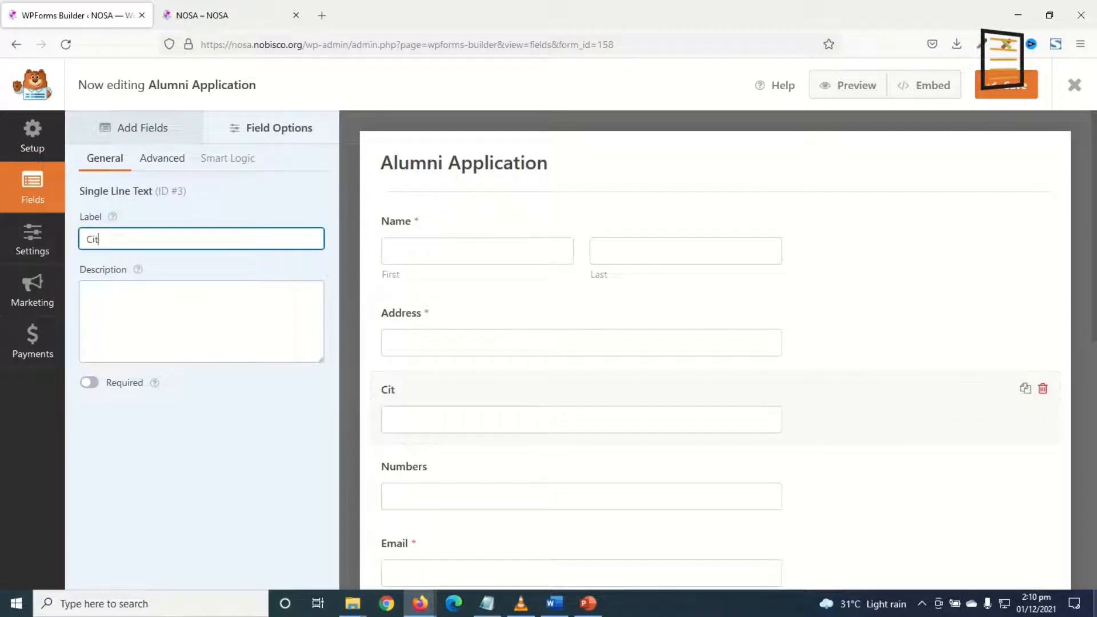
pyautogui.click(92, 386)
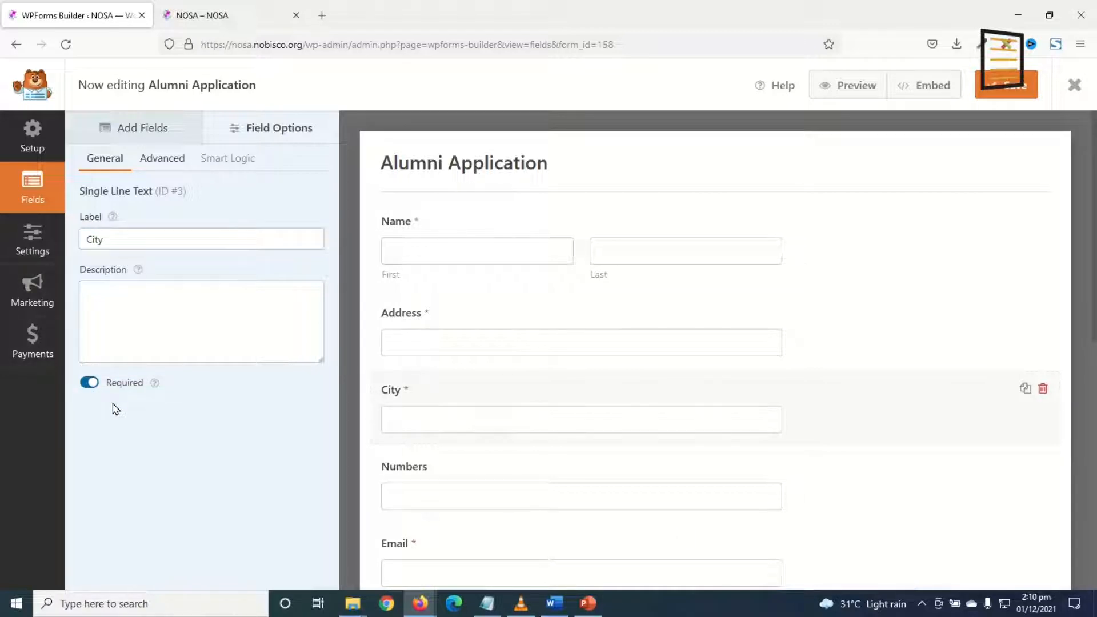
# Relabel the Numbers field 'Phone' and make it required.
pyautogui.click(428, 466)
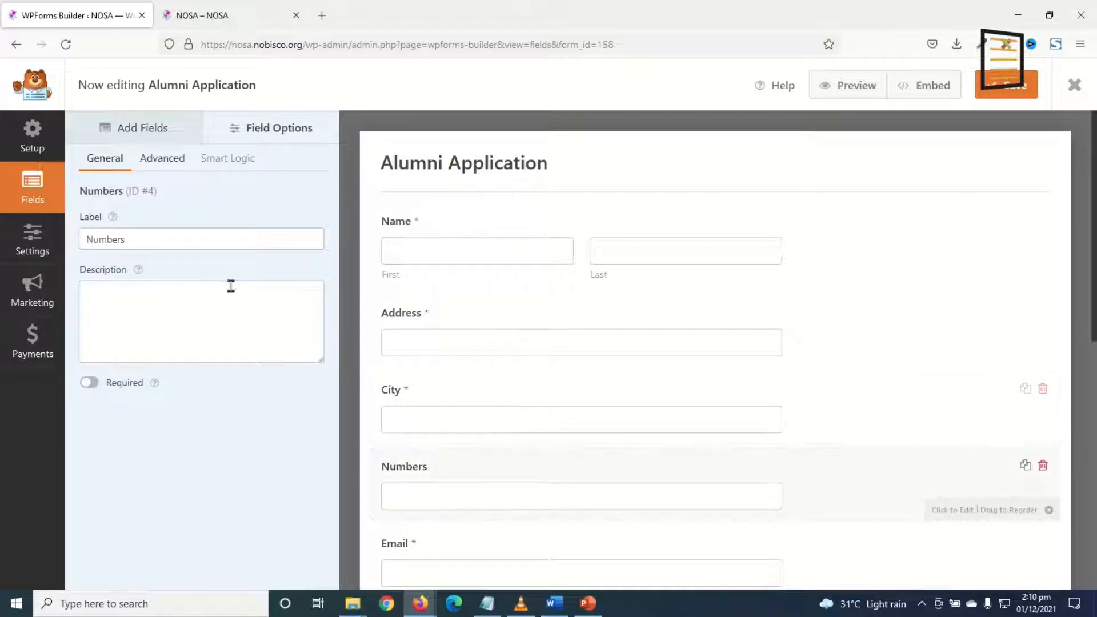
pyautogui.doubleClick(146, 239)
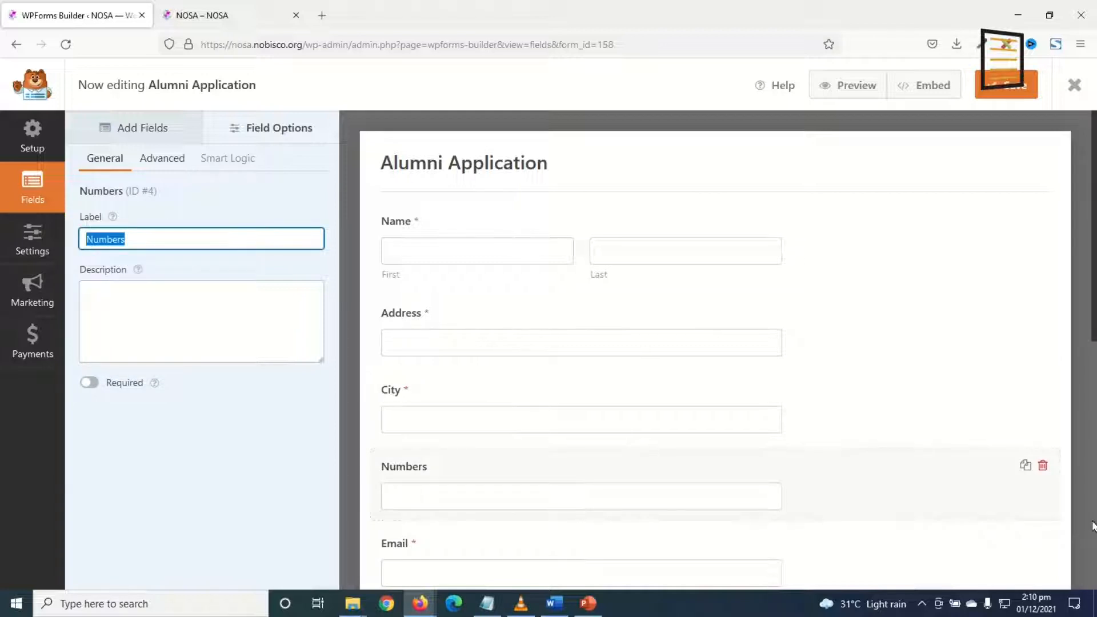
pyautogui.write('Phone')
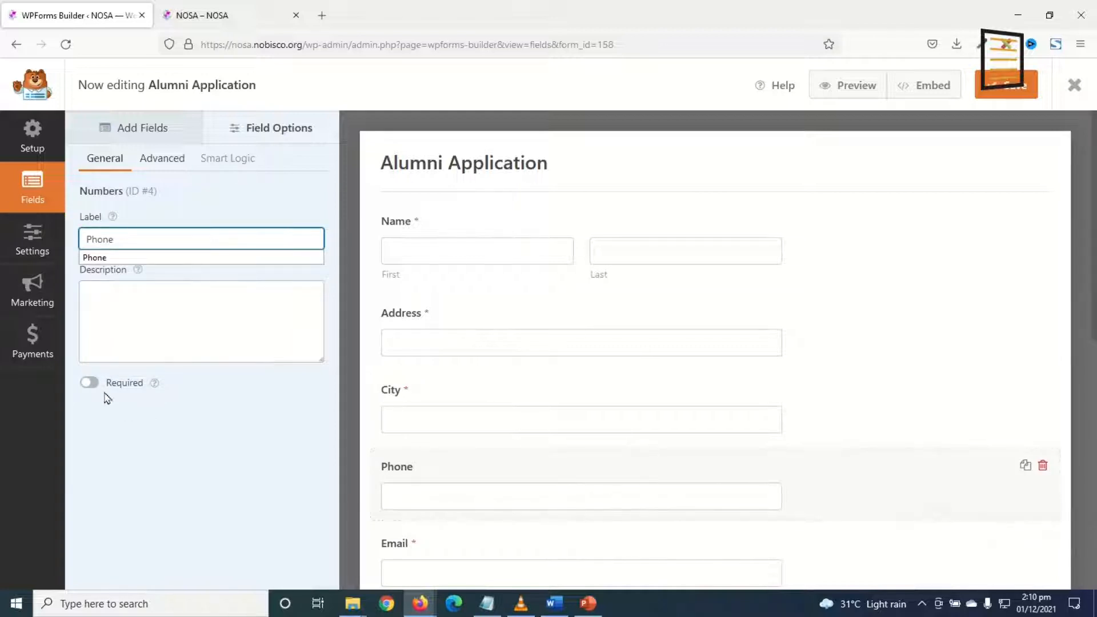
pyautogui.click(89, 387)
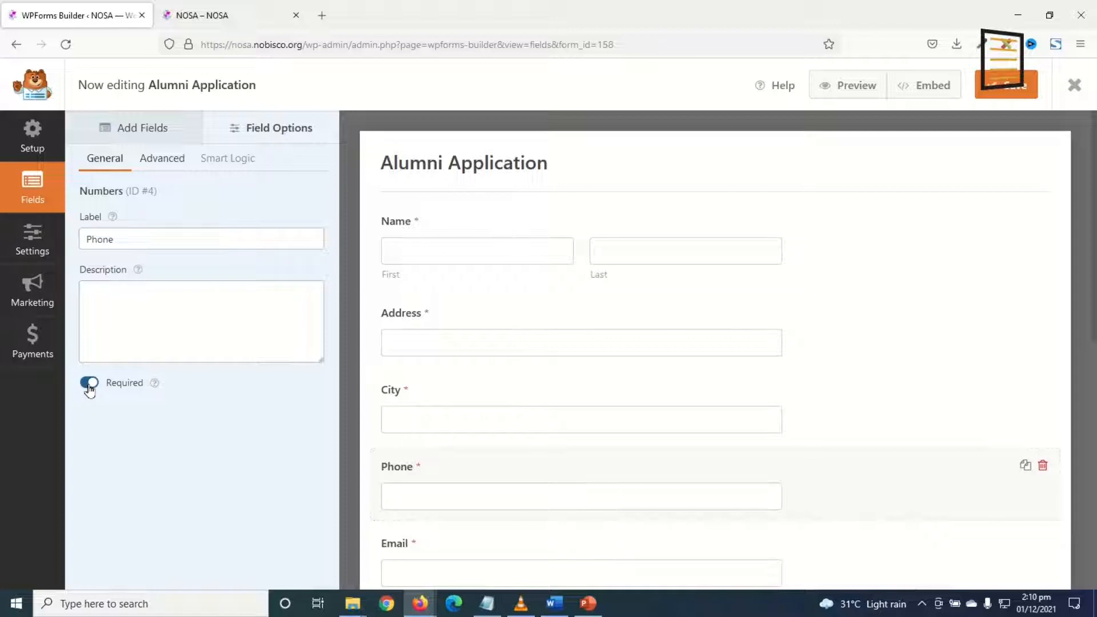
pyautogui.scroll(-3, 489, 443)
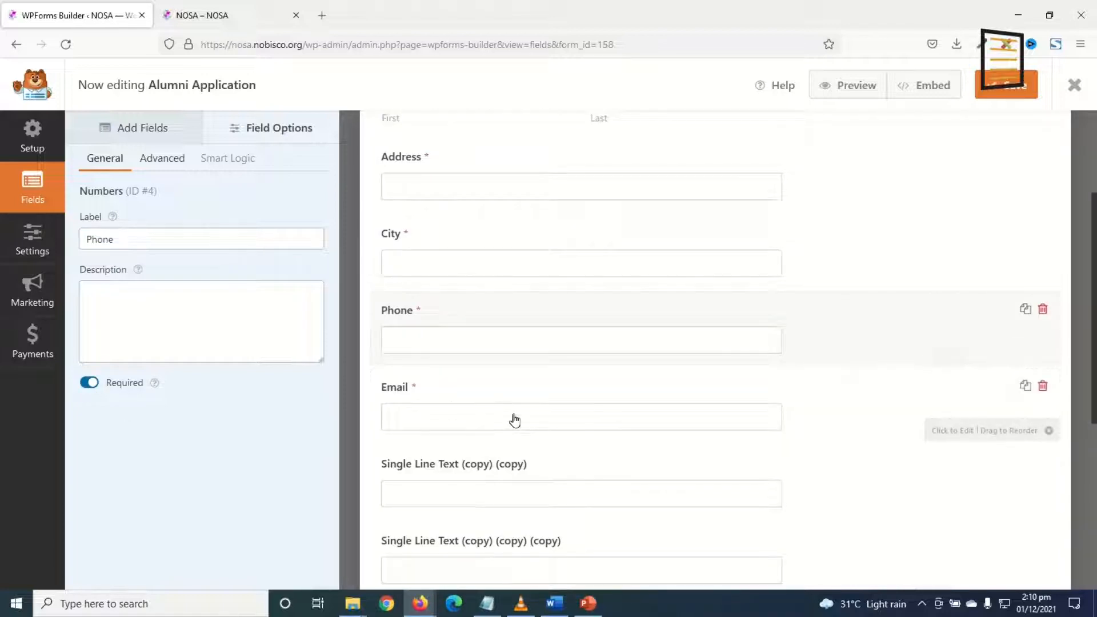
# Relabel the next copied text field 'Enrollment Year' and make it required.
pyautogui.scroll(-3, 514, 420)
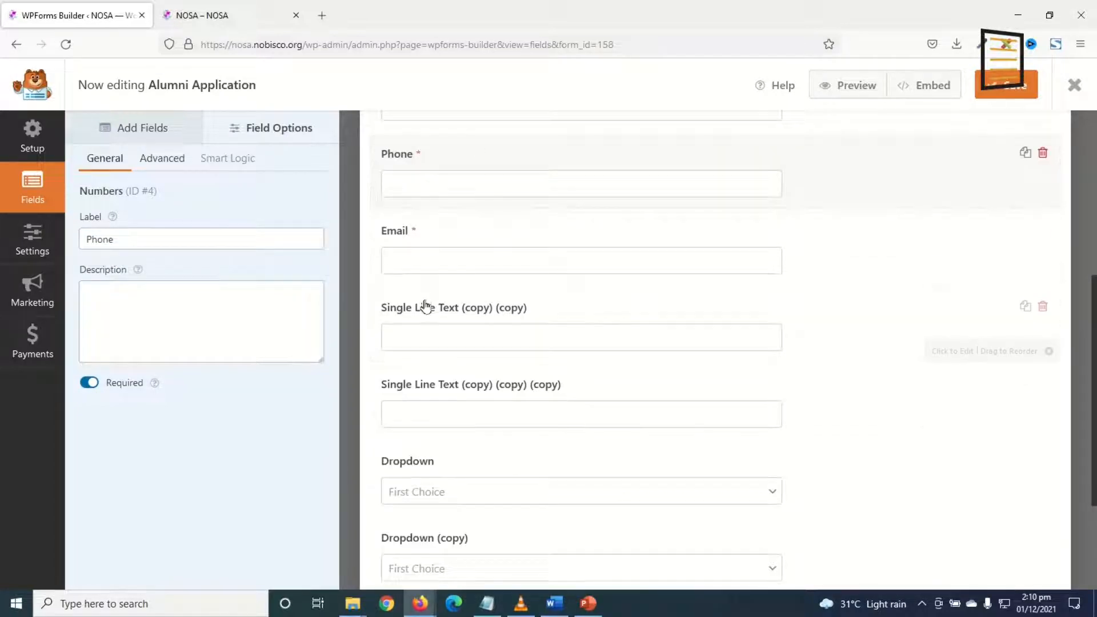
pyautogui.click(447, 312)
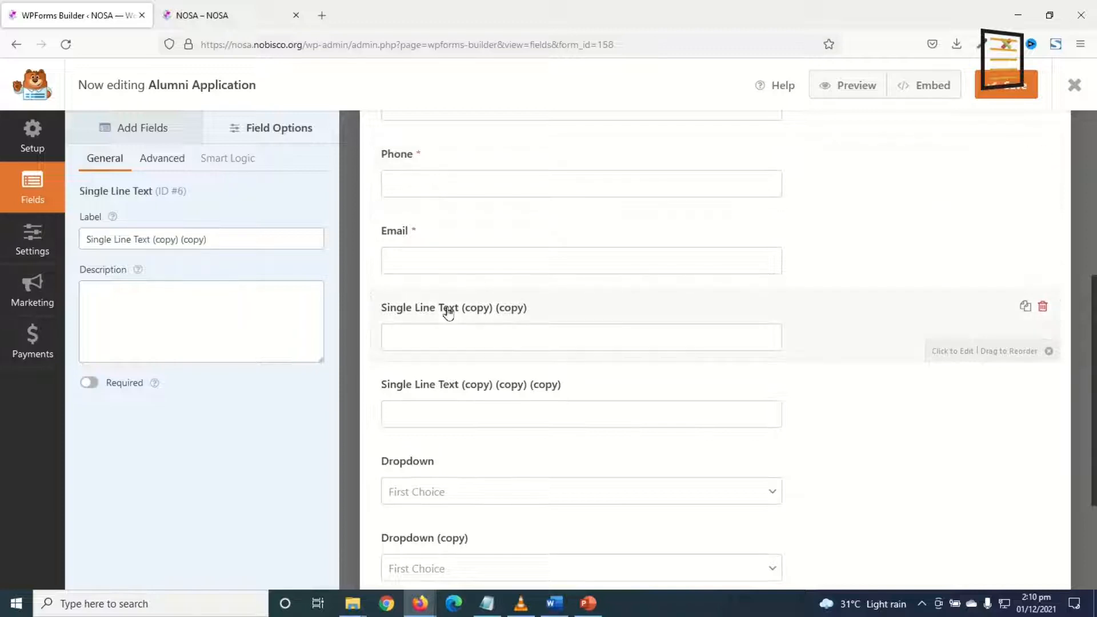
pyautogui.moveTo(225, 240); pyautogui.dragTo(2, 191)
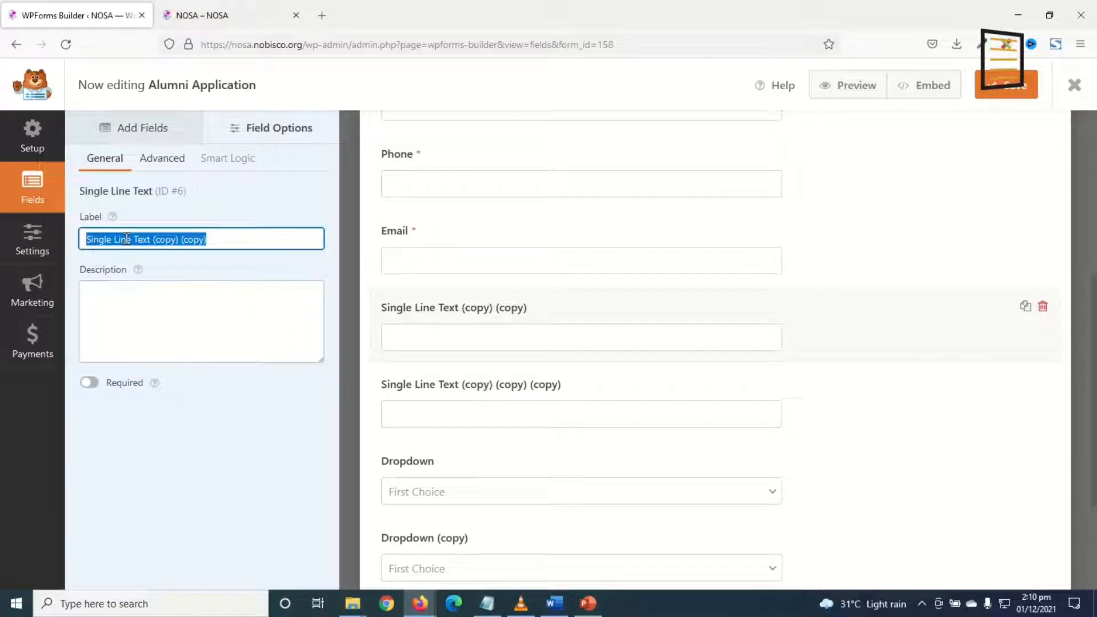
pyautogui.write('E')
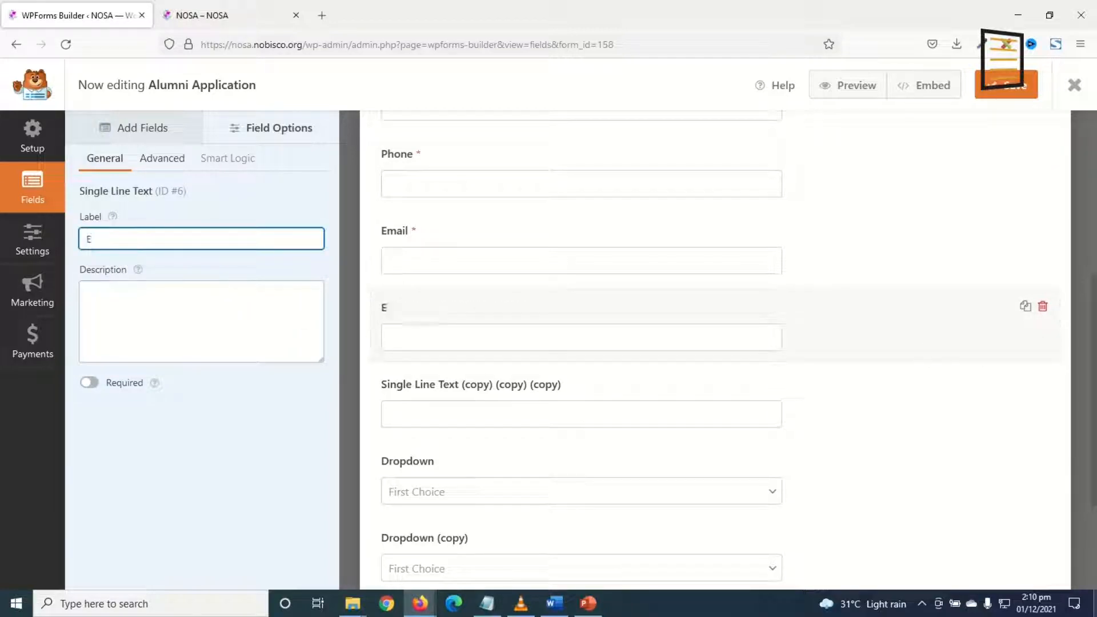
pyautogui.write('nrollment Year')
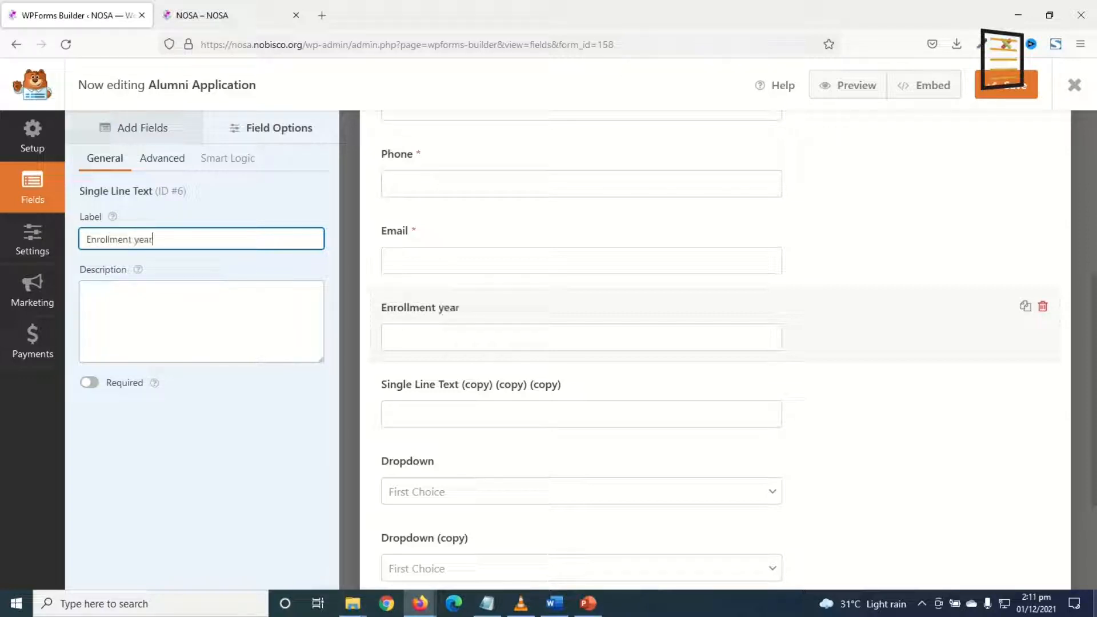
pyautogui.click(92, 382)
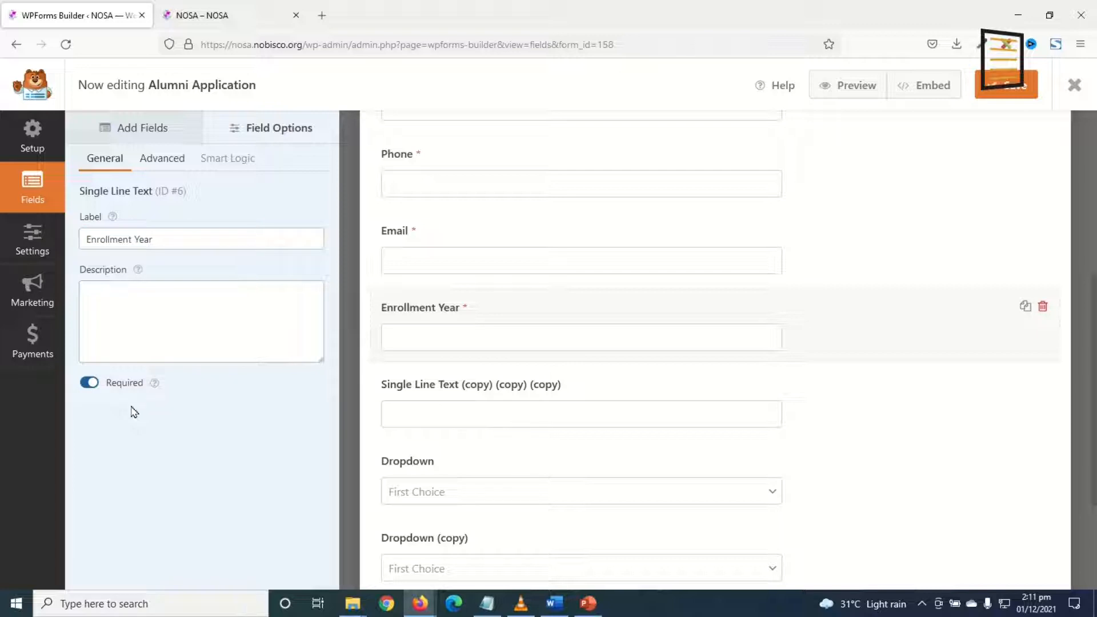
# Relabel the last copied text field 'Completion Year' and make it required.
pyautogui.click(466, 387)
pyautogui.moveTo(252, 245); pyautogui.dragTo(2, 229)
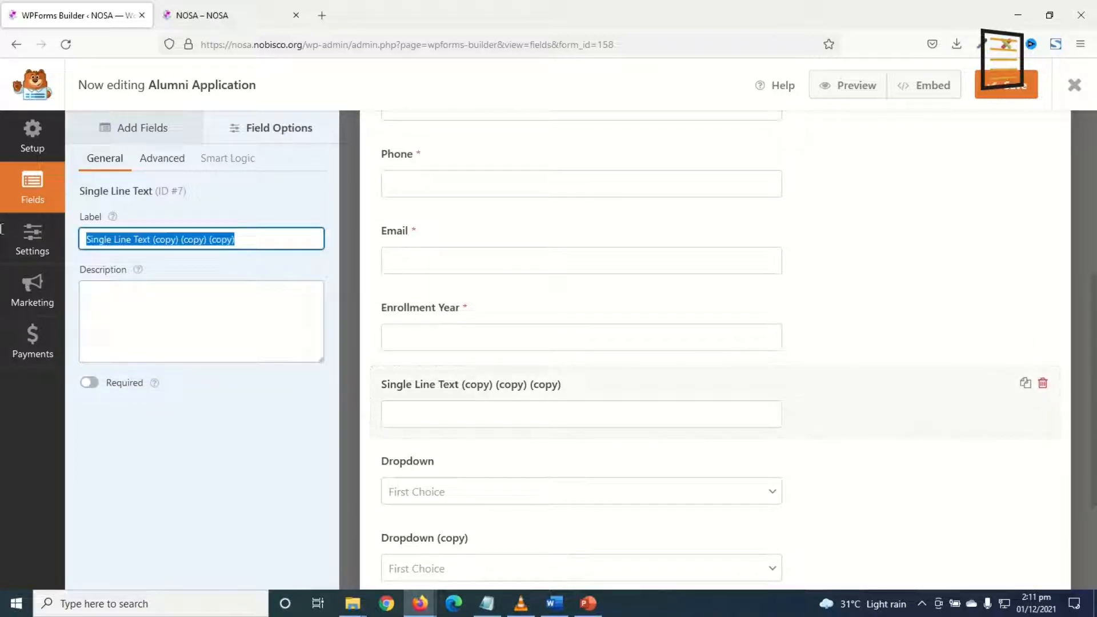
pyautogui.write('Com')
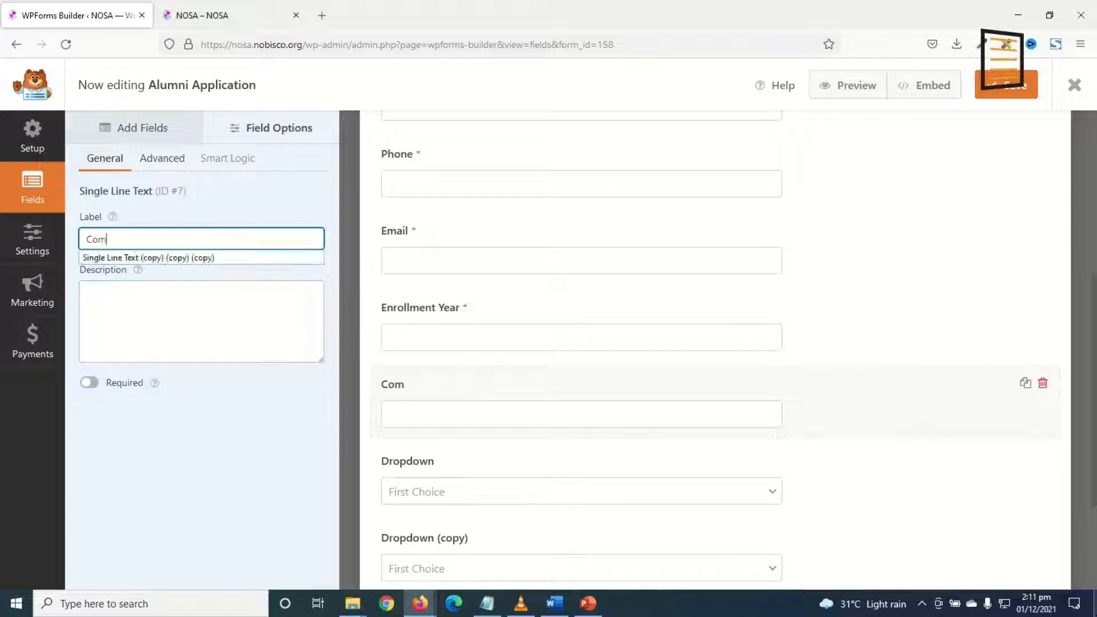
pyautogui.write('pletion Year')
pyautogui.click(89, 383)
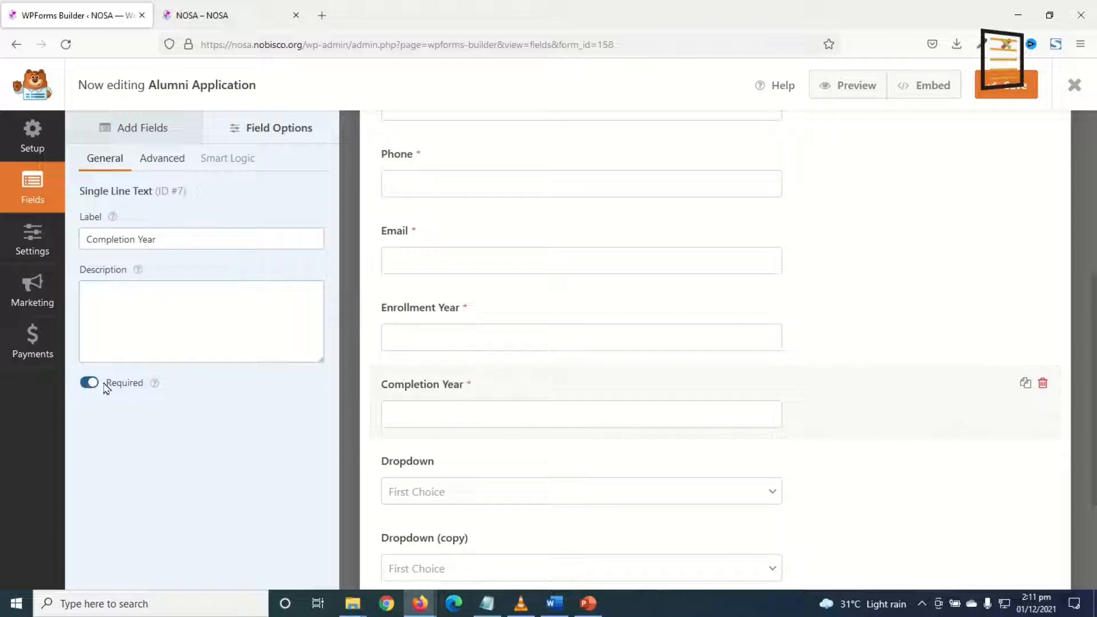
# Relabel the first dropdown 'Course' and make it required.
pyautogui.click(436, 465)
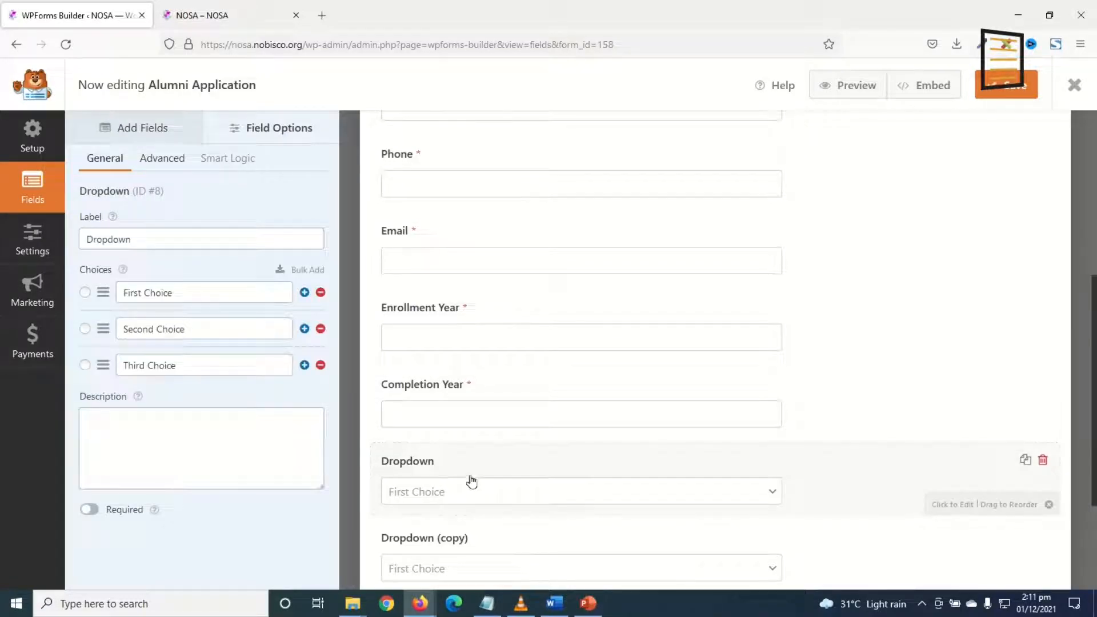
pyautogui.doubleClick(149, 246)
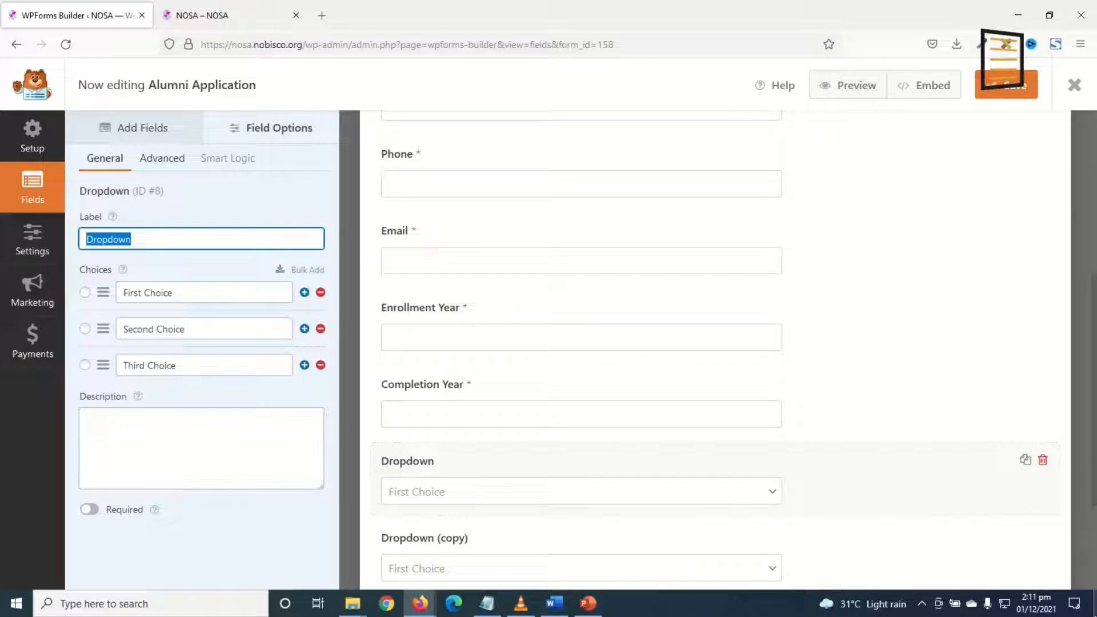
pyautogui.write('Course')
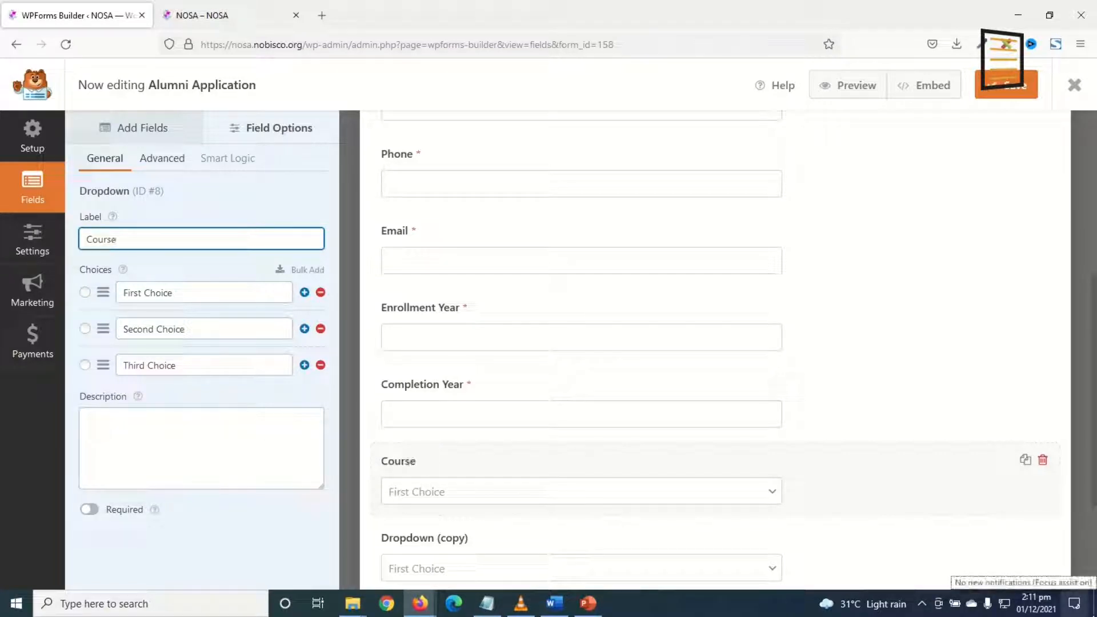
pyautogui.click(91, 509)
# Replace the first two Course choices with Business and Home Science.
pyautogui.tripleClick(160, 291)
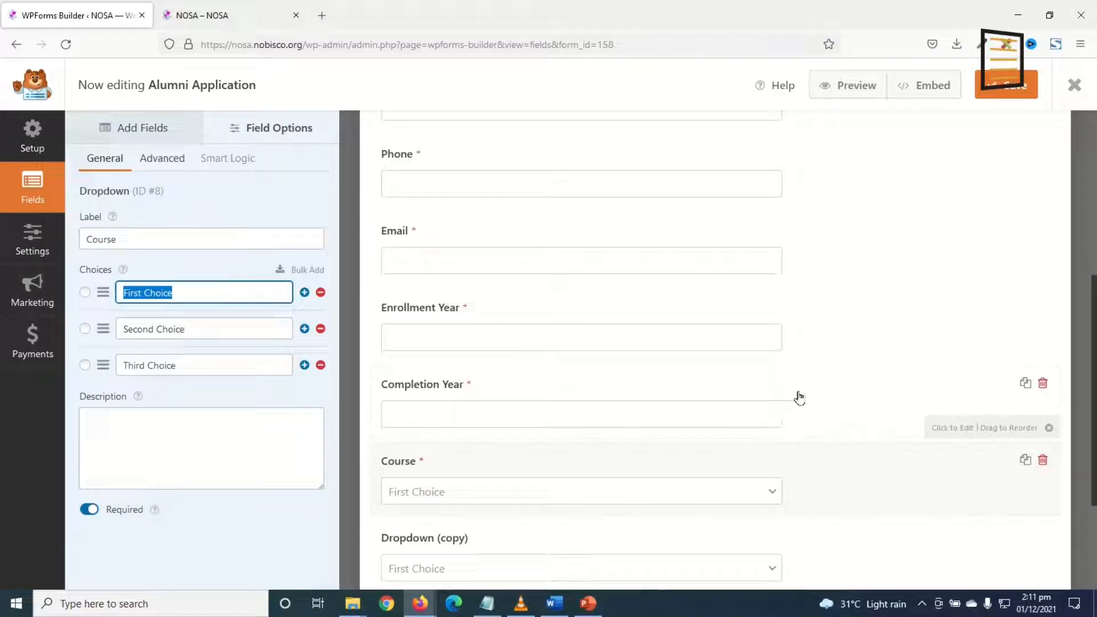
pyautogui.write('Business')
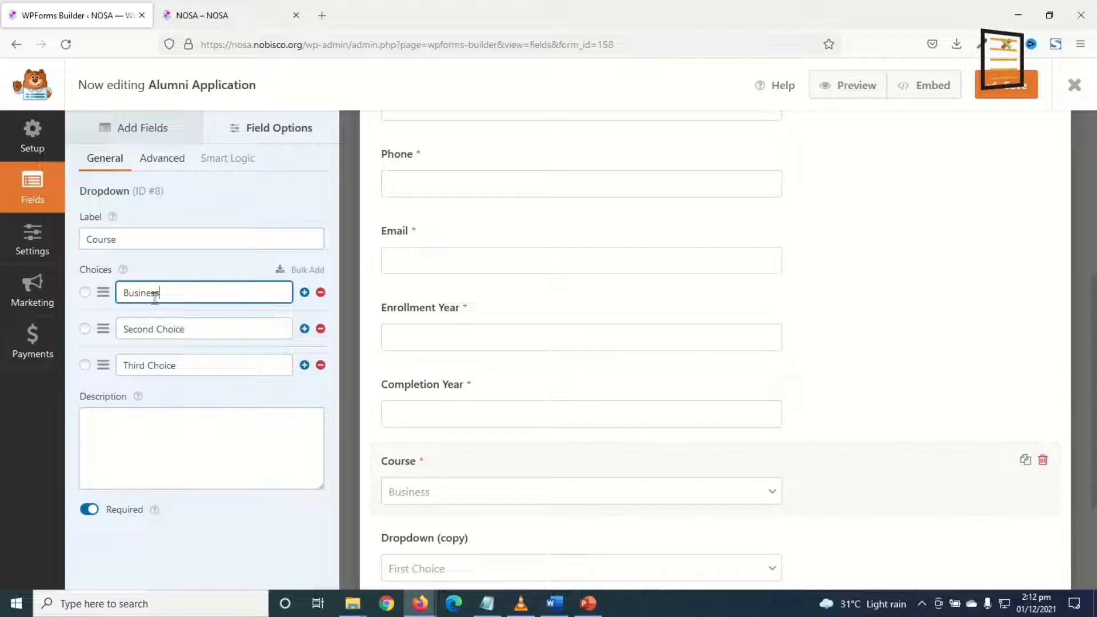
pyautogui.moveTo(196, 329); pyautogui.dragTo(120, 329)
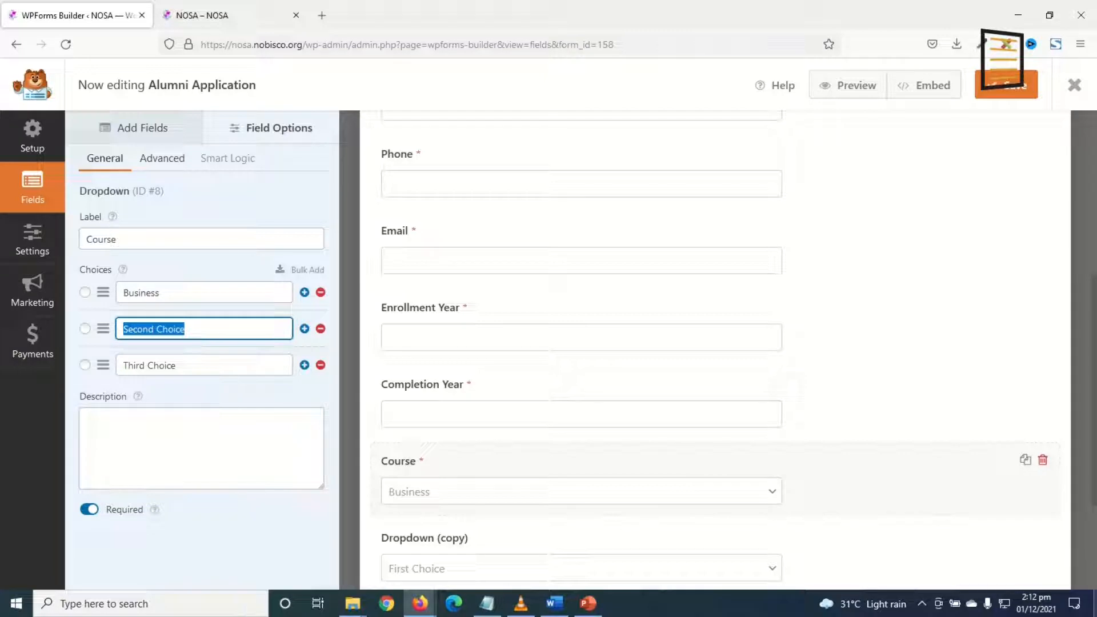
pyautogui.write('Home Science')
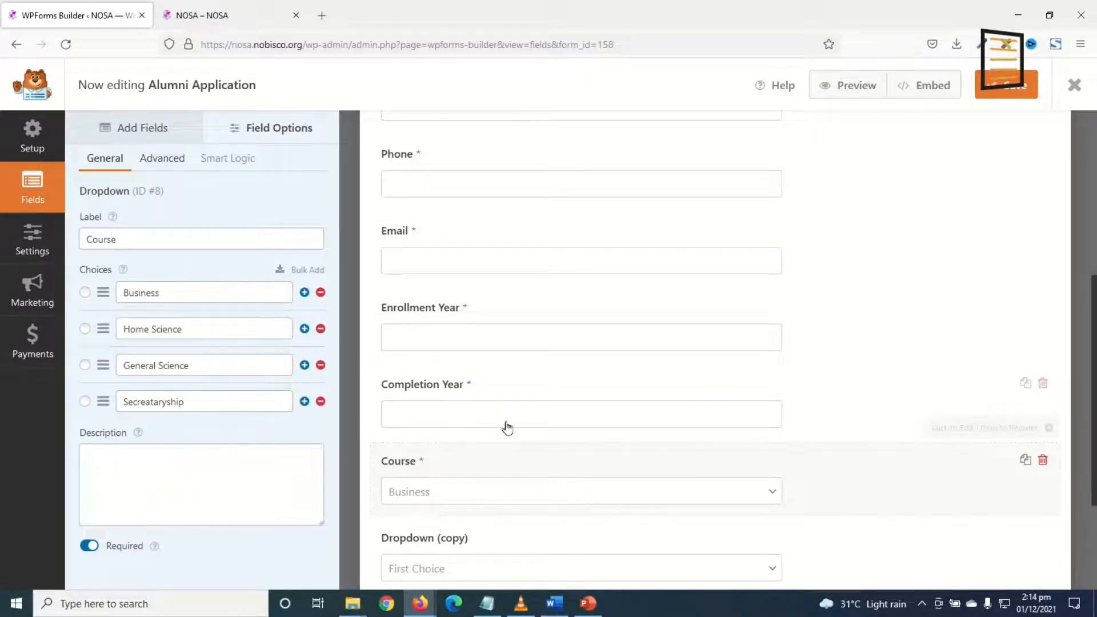
pyautogui.scroll(-3, 477, 431)
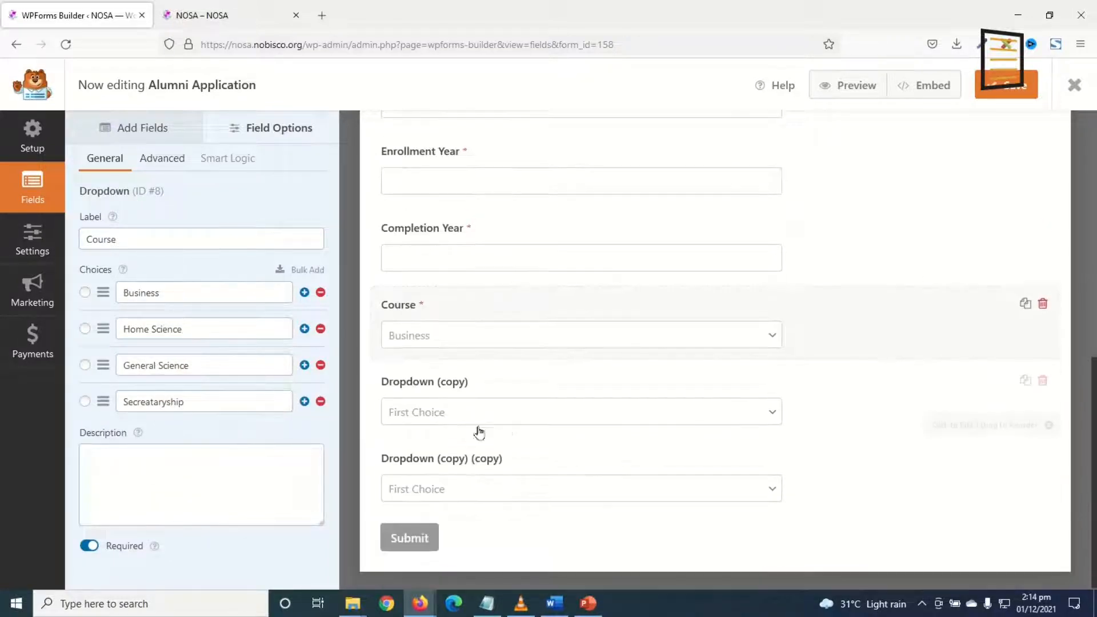
# Relabel the second dropdown 'House' and select its first choice for editing.
pyautogui.click(438, 389)
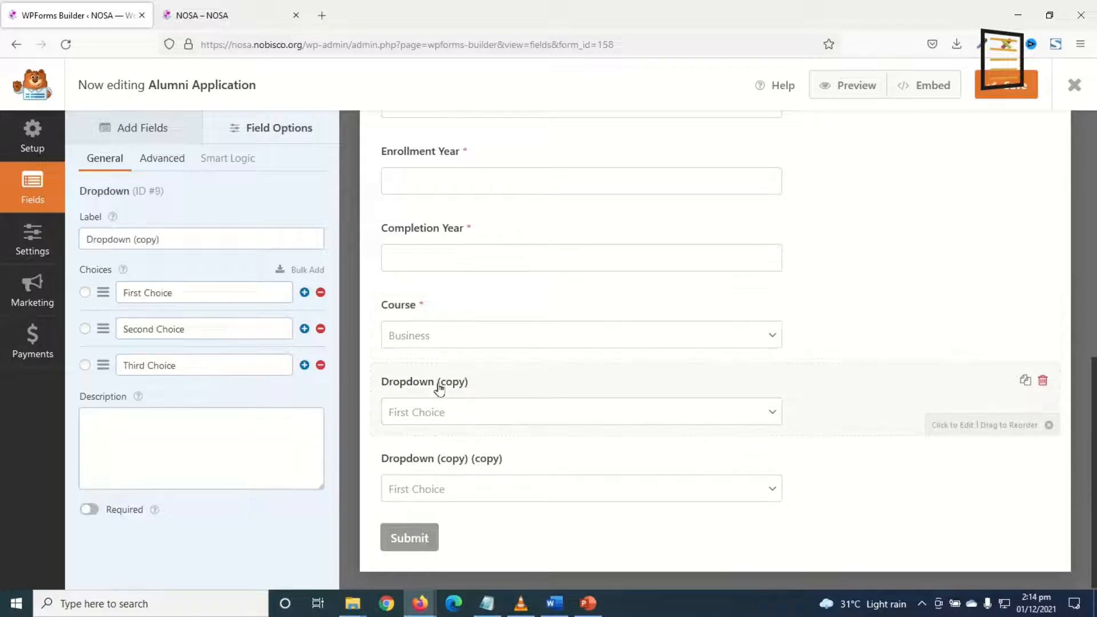
pyautogui.tripleClick(184, 232)
pyautogui.write('House')
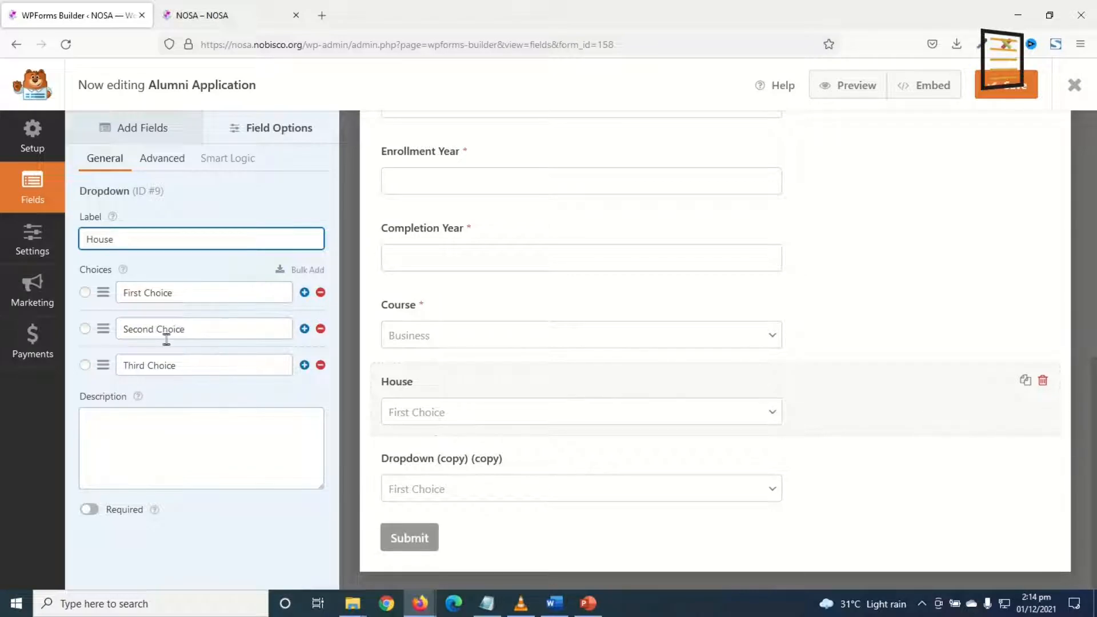
pyautogui.moveTo(174, 296); pyautogui.dragTo(170, 296)
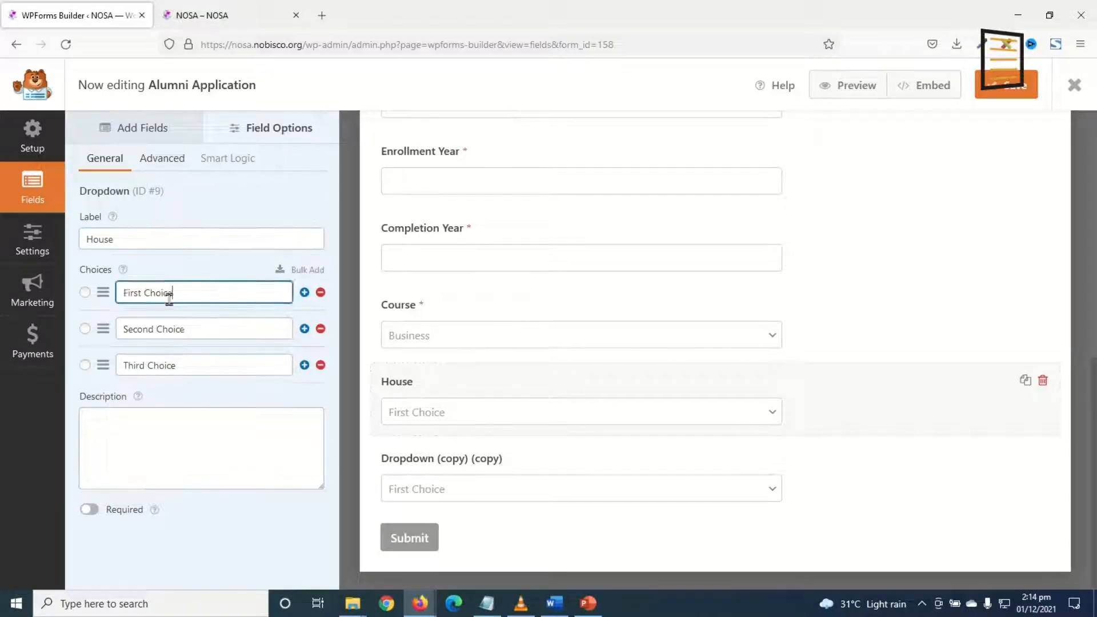
pyautogui.moveTo(169, 296); pyautogui.dragTo(11, 298)
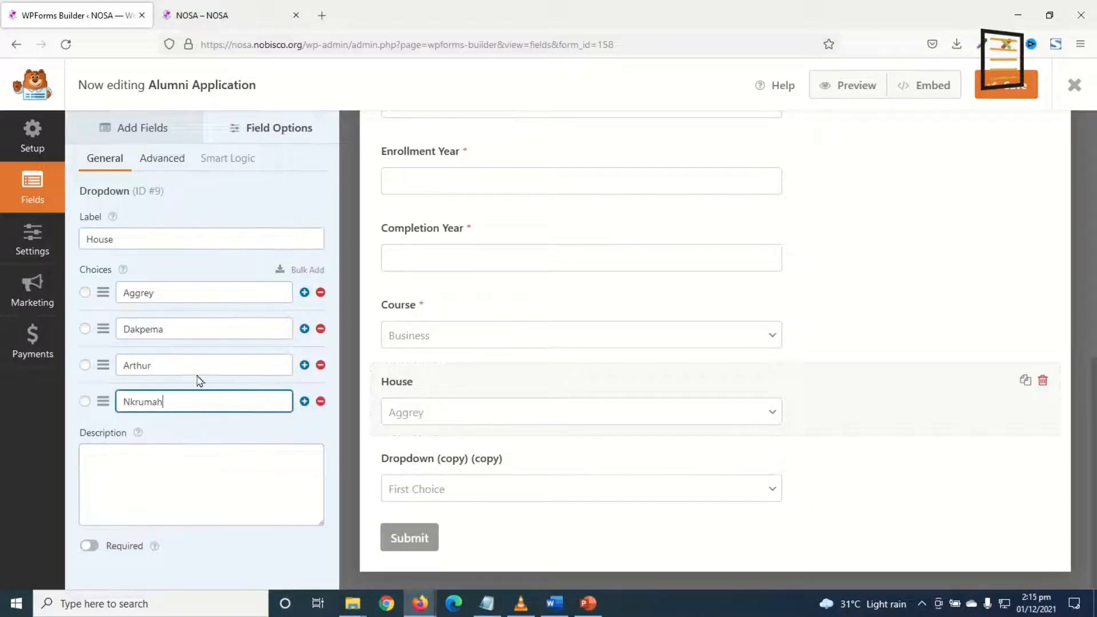
# Make the Association and House dropdowns required, then open the form's General settings.
pyautogui.click(440, 470)
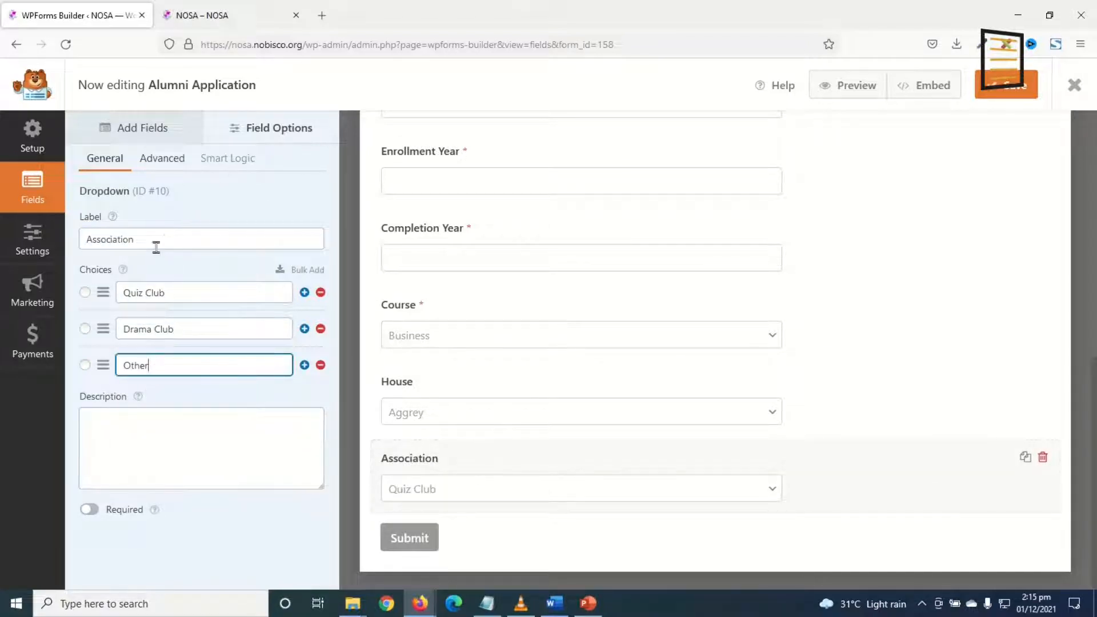
pyautogui.click(90, 510)
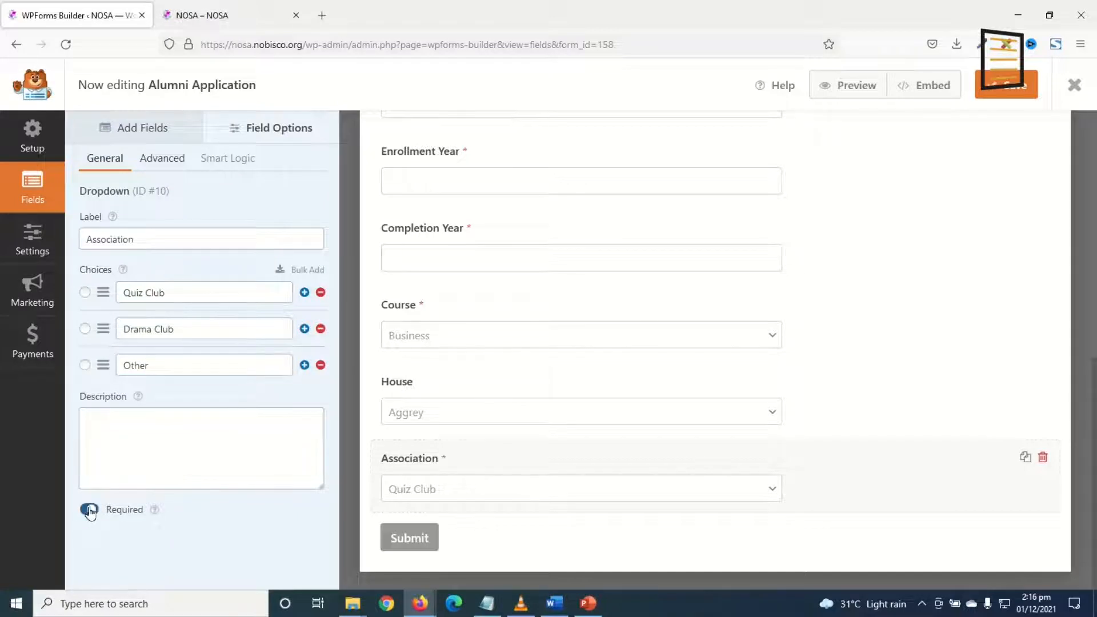
pyautogui.click(407, 384)
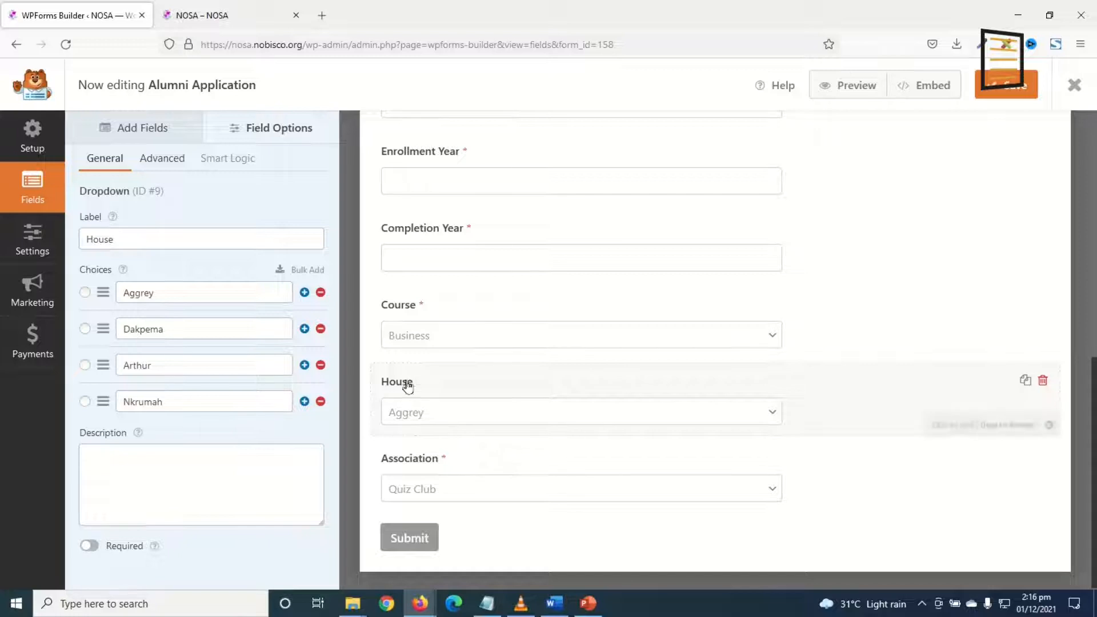
pyautogui.click(90, 546)
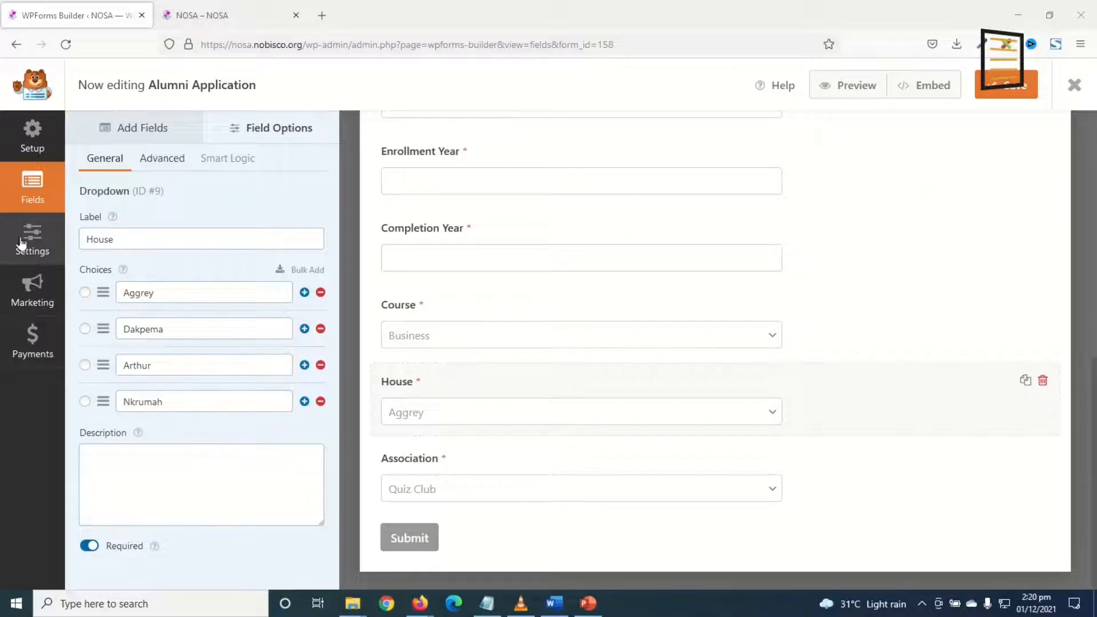
pyautogui.click(24, 242)
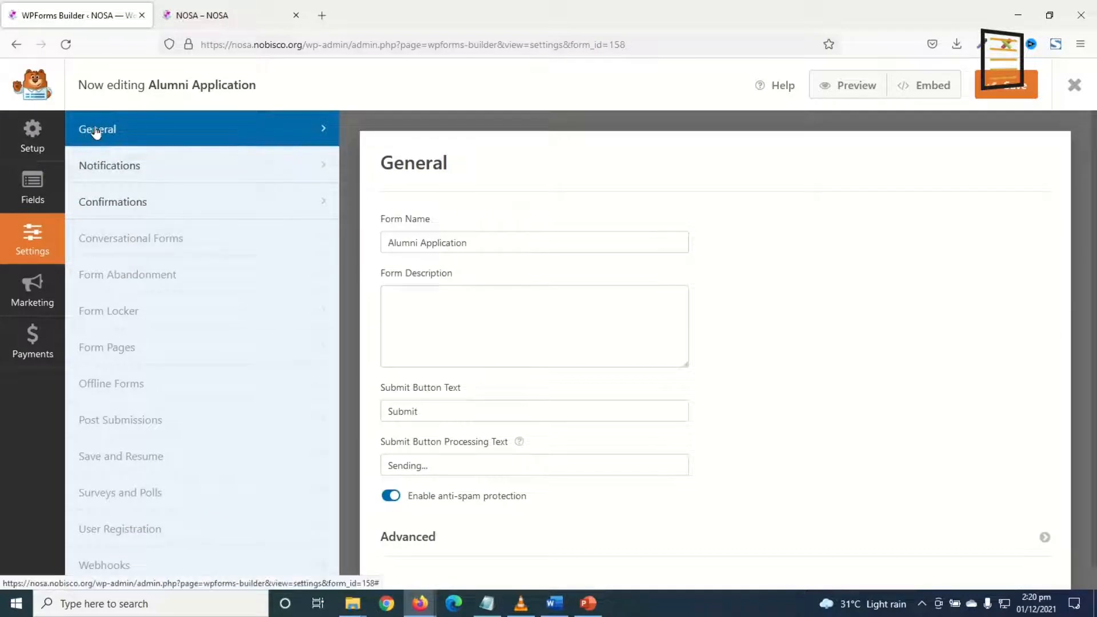
# Review the form name, description and submit button text in General settings.
pyautogui.click(489, 244)
pyautogui.moveTo(489, 244); pyautogui.dragTo(329, 253)
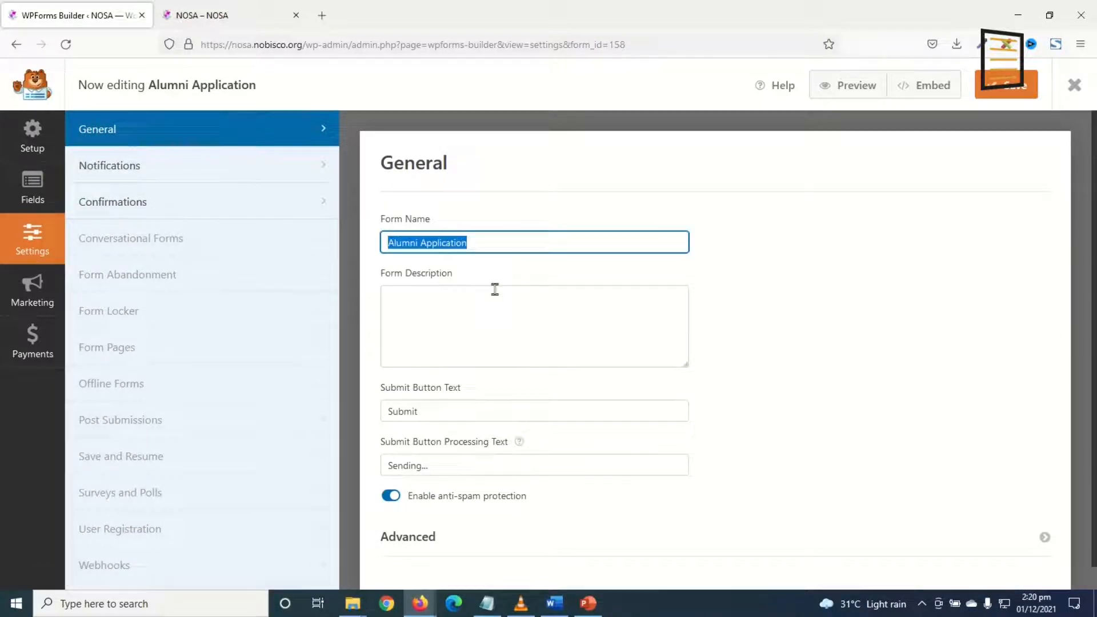
pyautogui.scroll(-1, 495, 289)
pyautogui.click(494, 288)
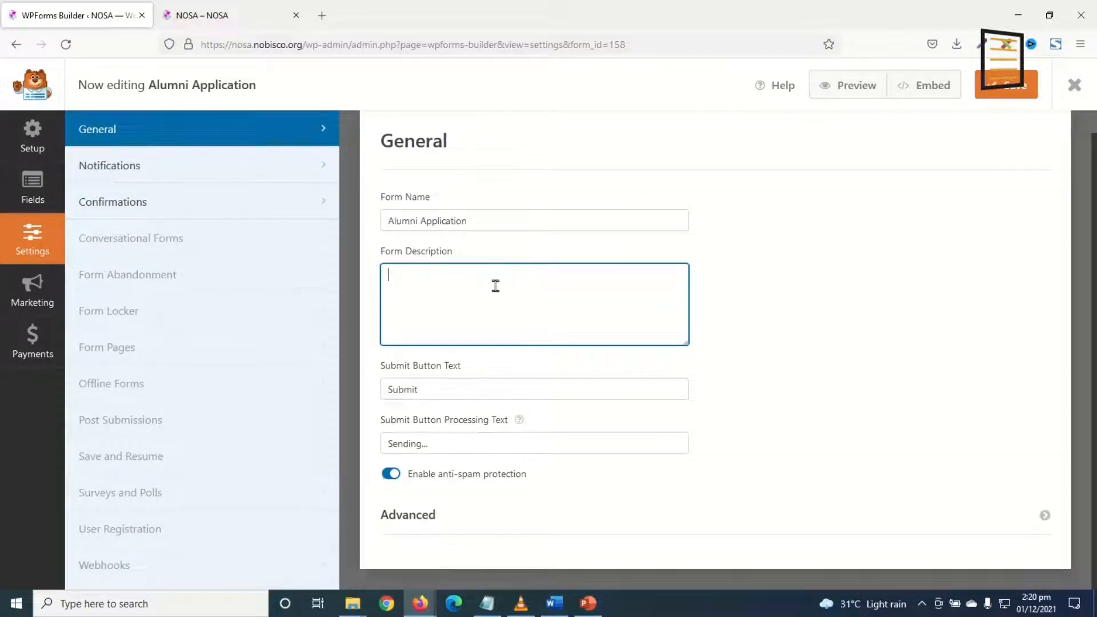
pyautogui.moveTo(448, 389); pyautogui.dragTo(375, 400)
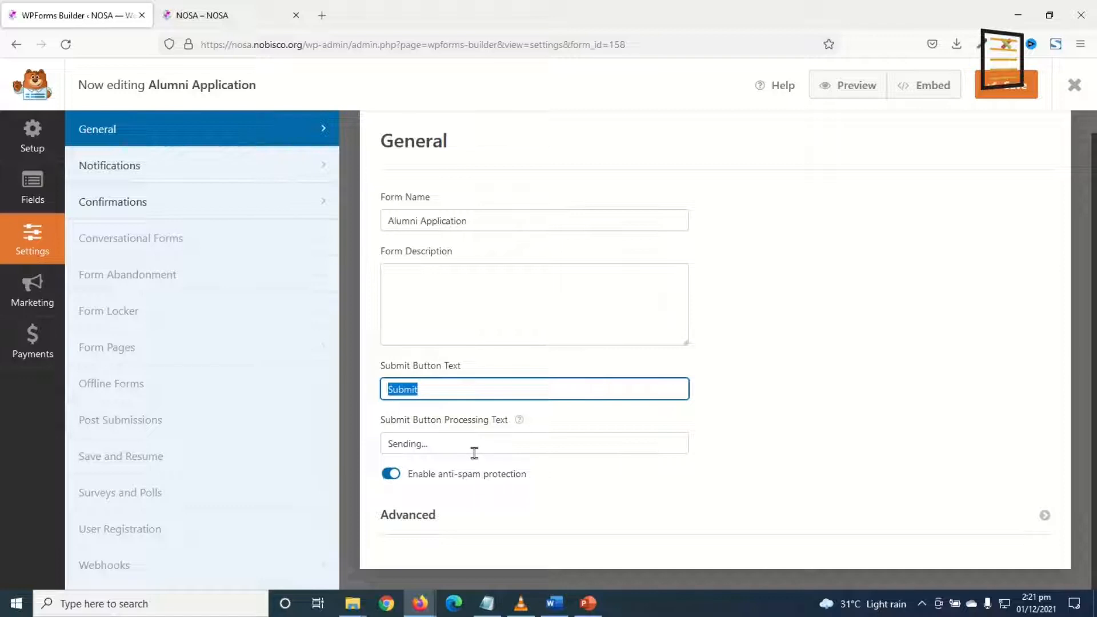
# Inspect the Default Notification's recipient, subject and sender name NOSA without changing them.
pyautogui.click(140, 173)
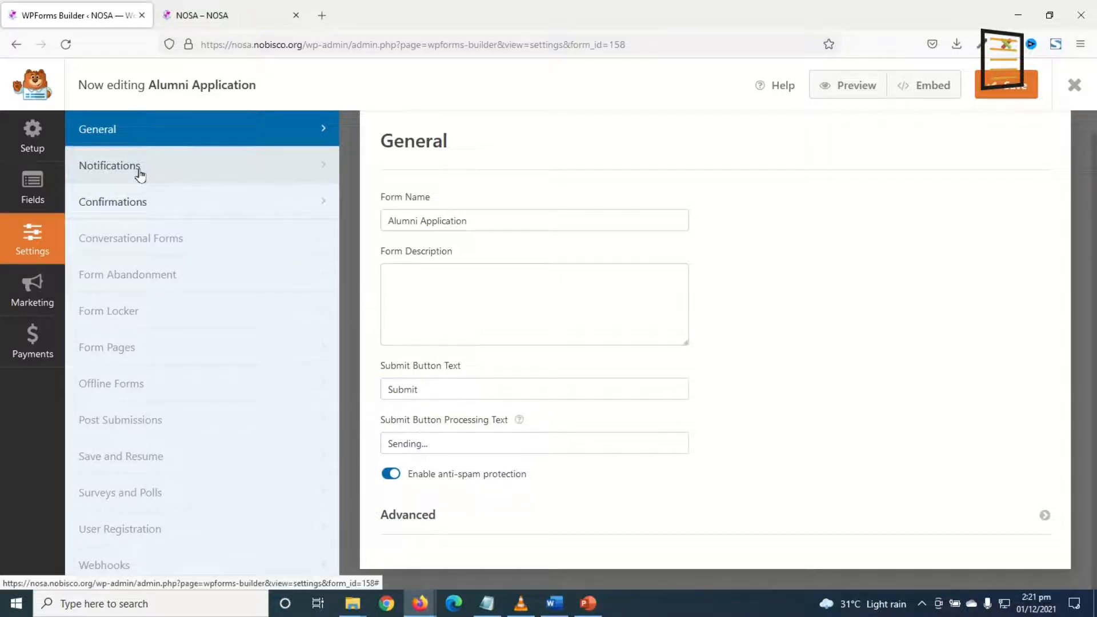
pyautogui.scroll(-1, 651, 321)
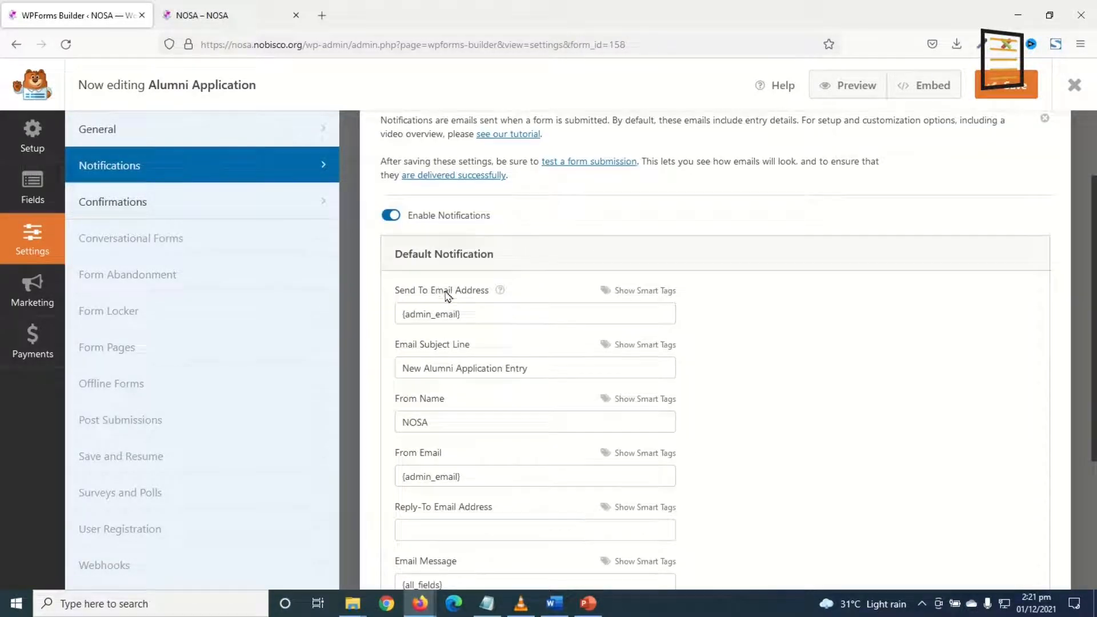
pyautogui.moveTo(495, 316); pyautogui.dragTo(393, 320)
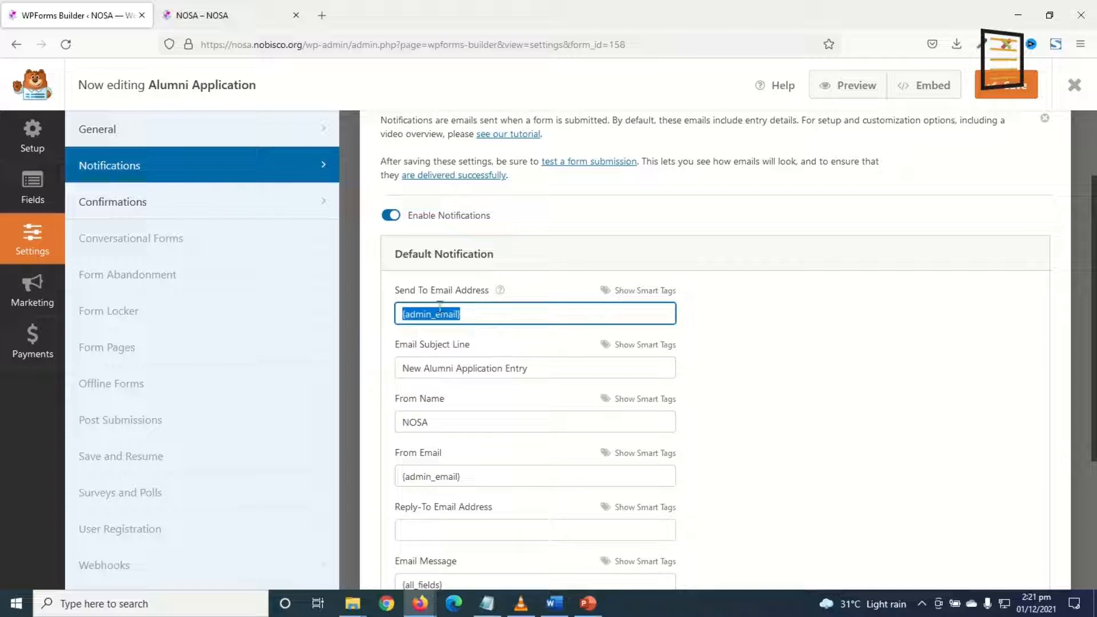
pyautogui.moveTo(485, 311); pyautogui.dragTo(376, 325)
pyautogui.moveTo(560, 368); pyautogui.dragTo(361, 365)
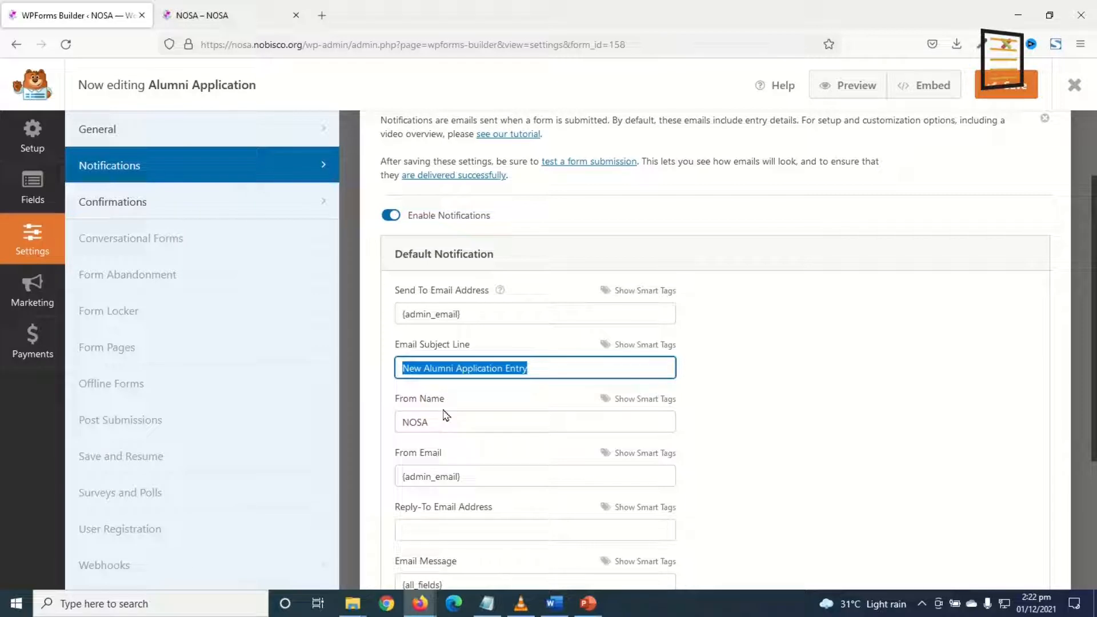
pyautogui.moveTo(446, 423); pyautogui.dragTo(336, 425)
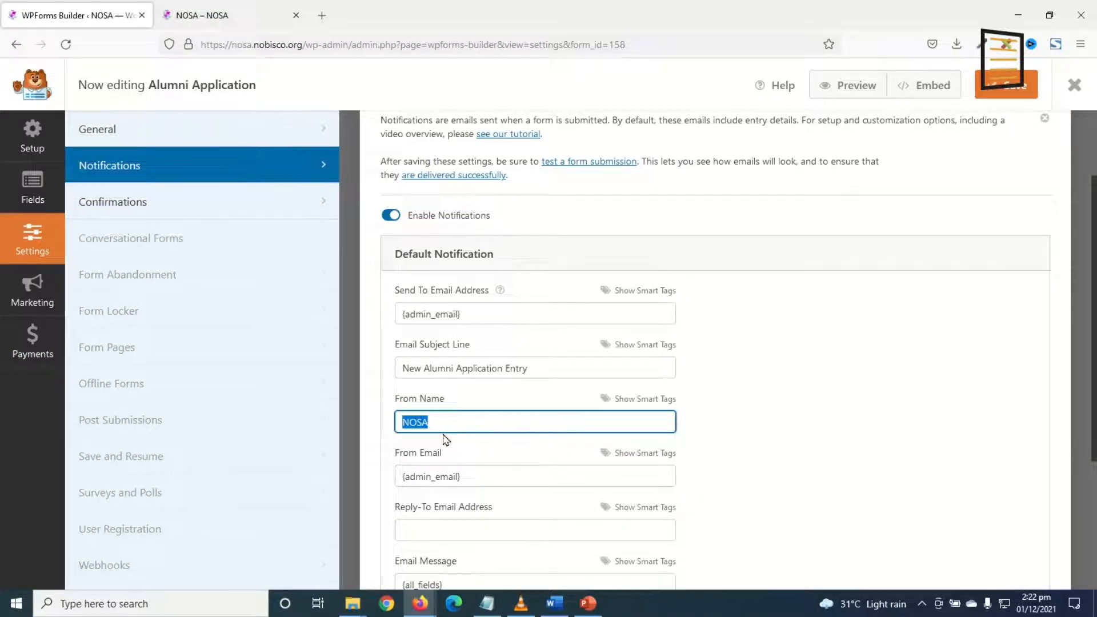
pyautogui.scroll(-3, 450, 424)
pyautogui.scroll(5, 451, 424)
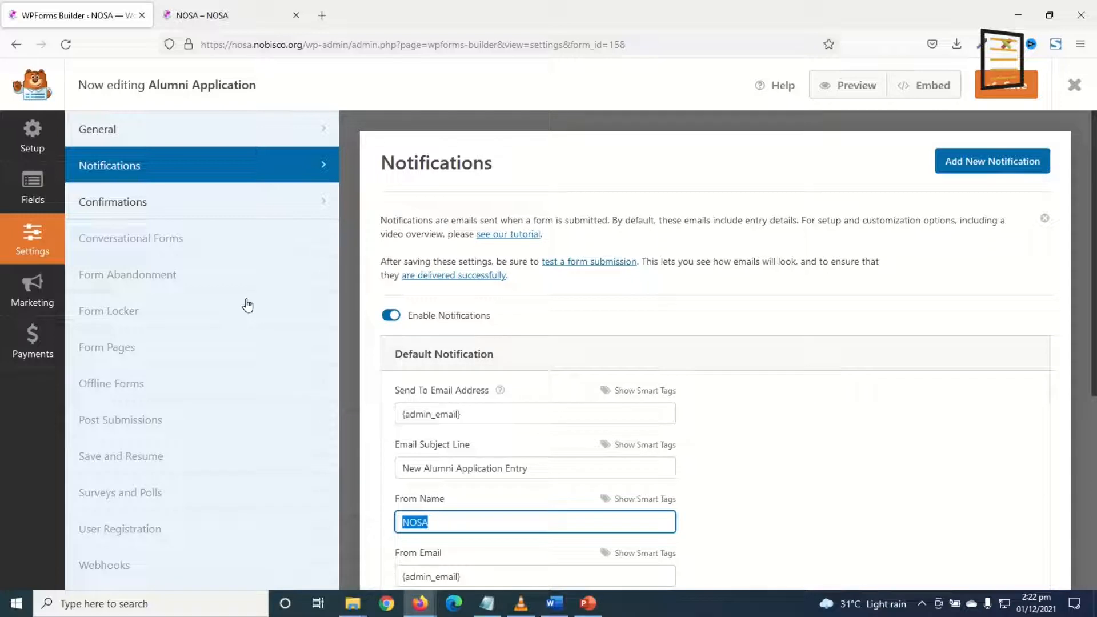
# Change the confirmation message to 'Thanks for submitting your application!', then save and close the builder.
pyautogui.click(136, 208)
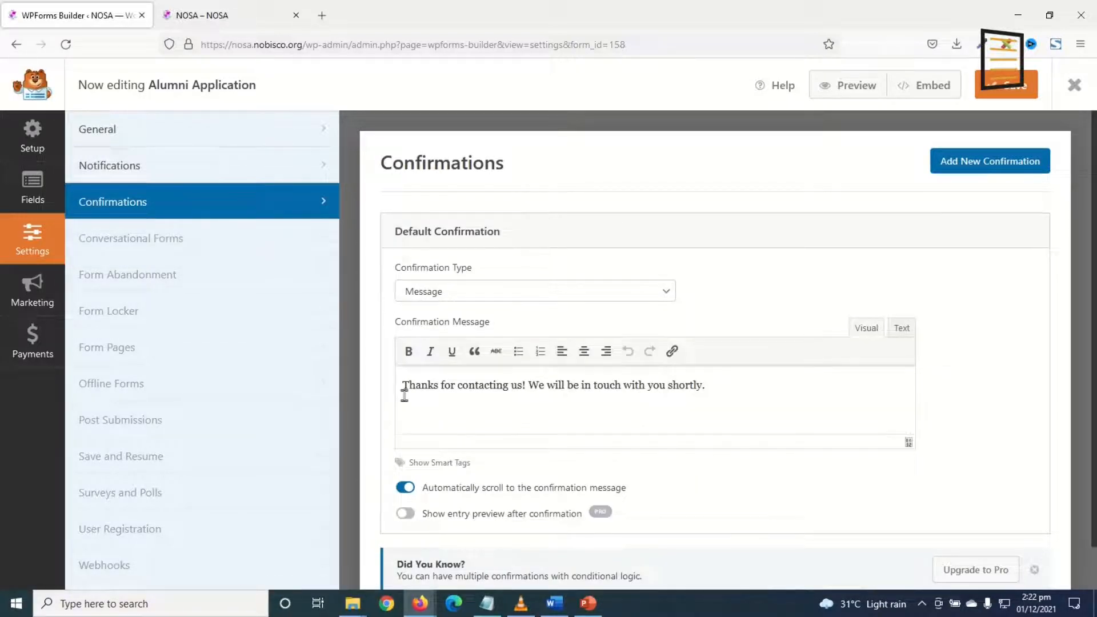
pyautogui.moveTo(723, 382); pyautogui.dragTo(374, 402)
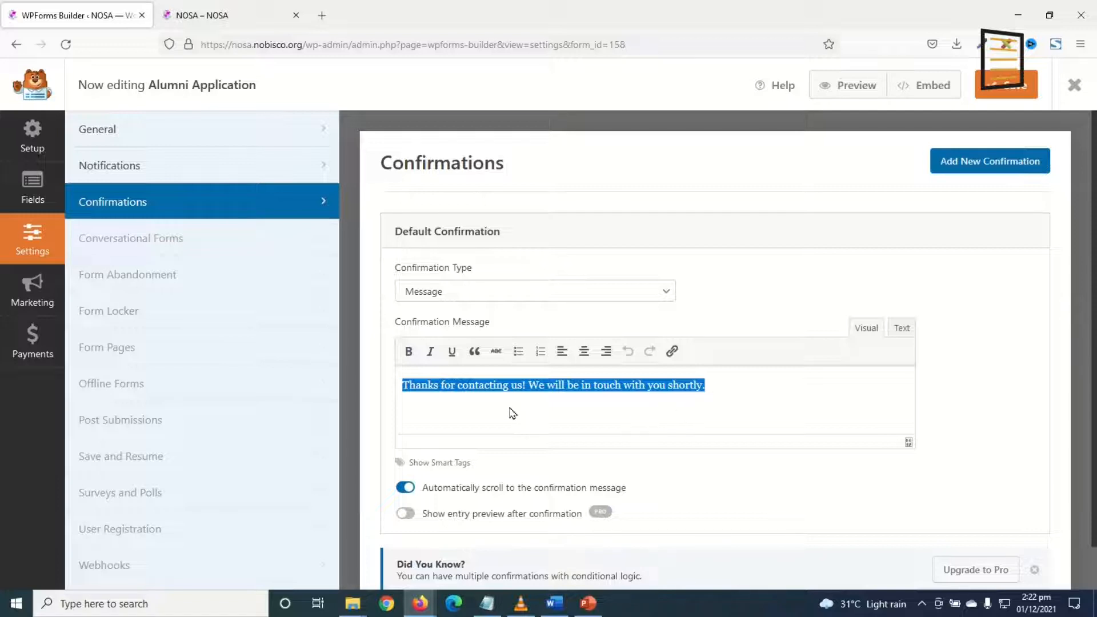
pyautogui.write('Thanks for submitting your application! We will be in touch with you shortly.')
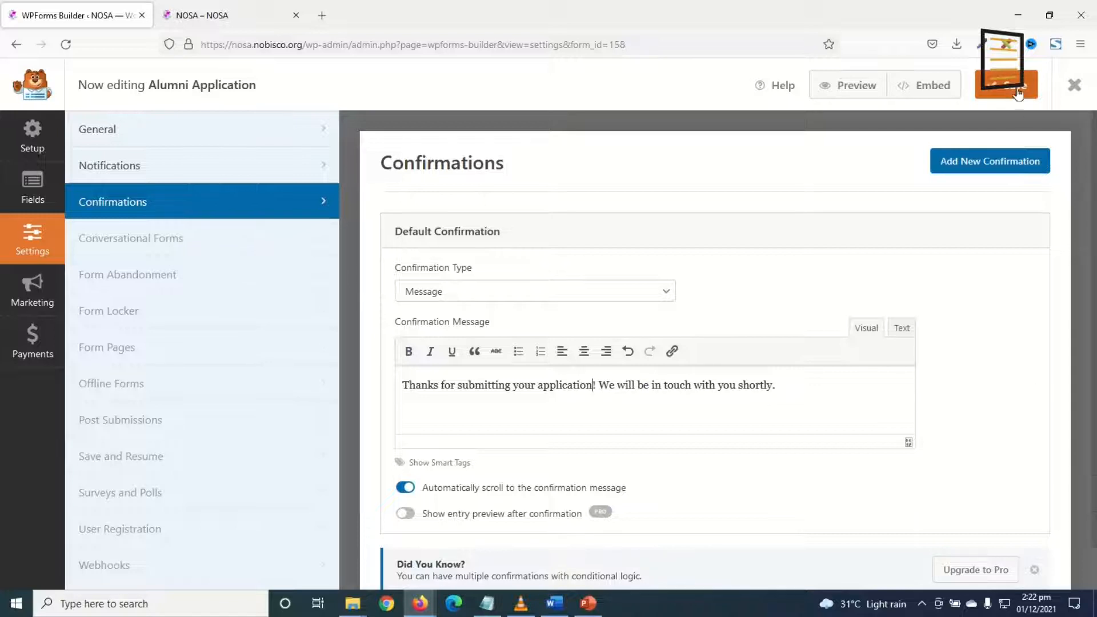
pyautogui.hotkey('ctrl', 's')
pyautogui.click(1070, 88)
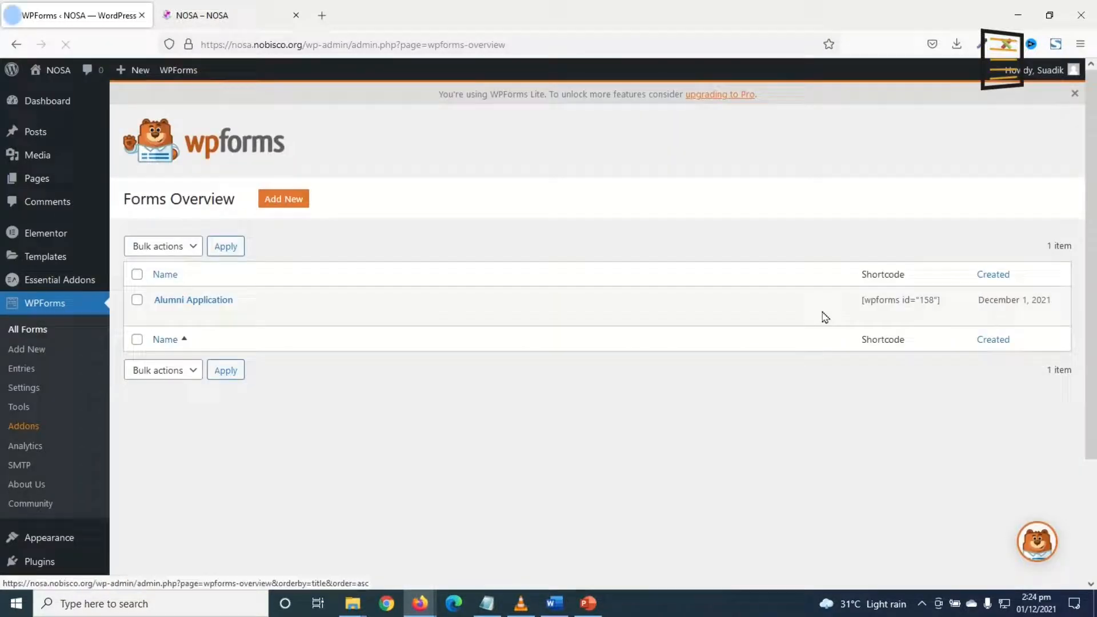
# Copy the Alumni Application form's shortcode and start a new page.
pyautogui.moveTo(856, 306); pyautogui.dragTo(950, 309)
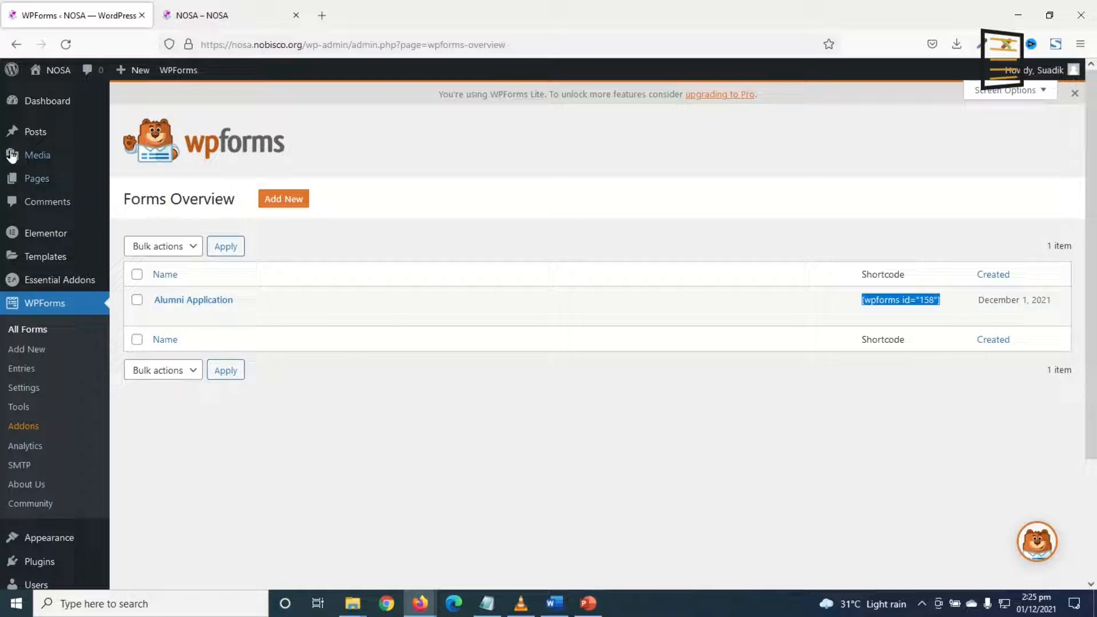
pyautogui.moveTo(35, 178)
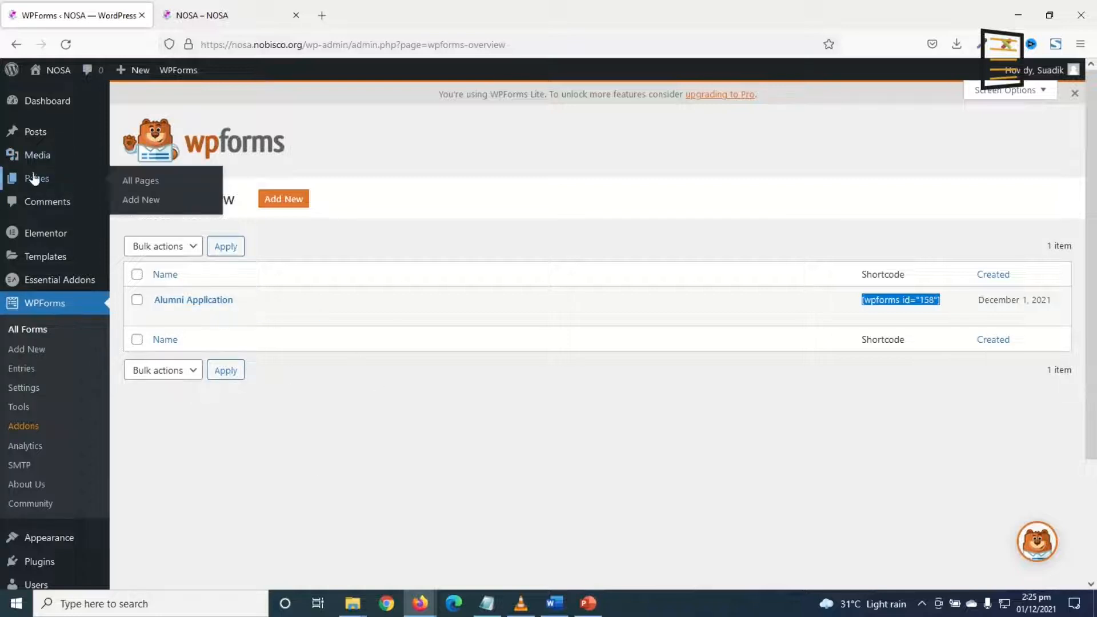
pyautogui.click(147, 206)
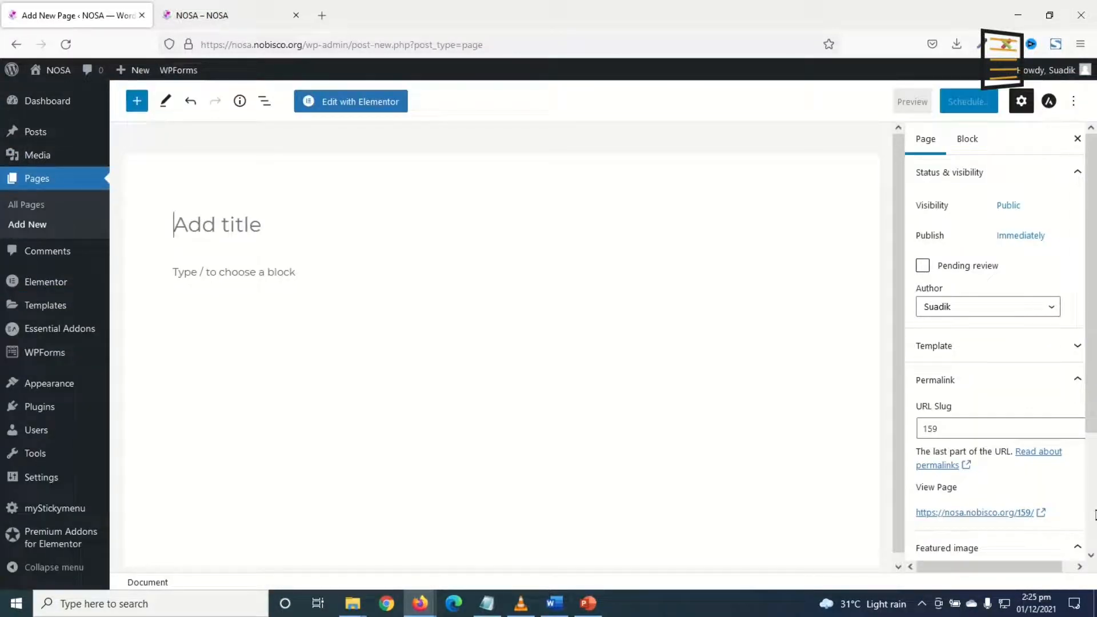
# Insert a WPForms block embedding the Alumni Application form and publish the page.
pyautogui.click(244, 272)
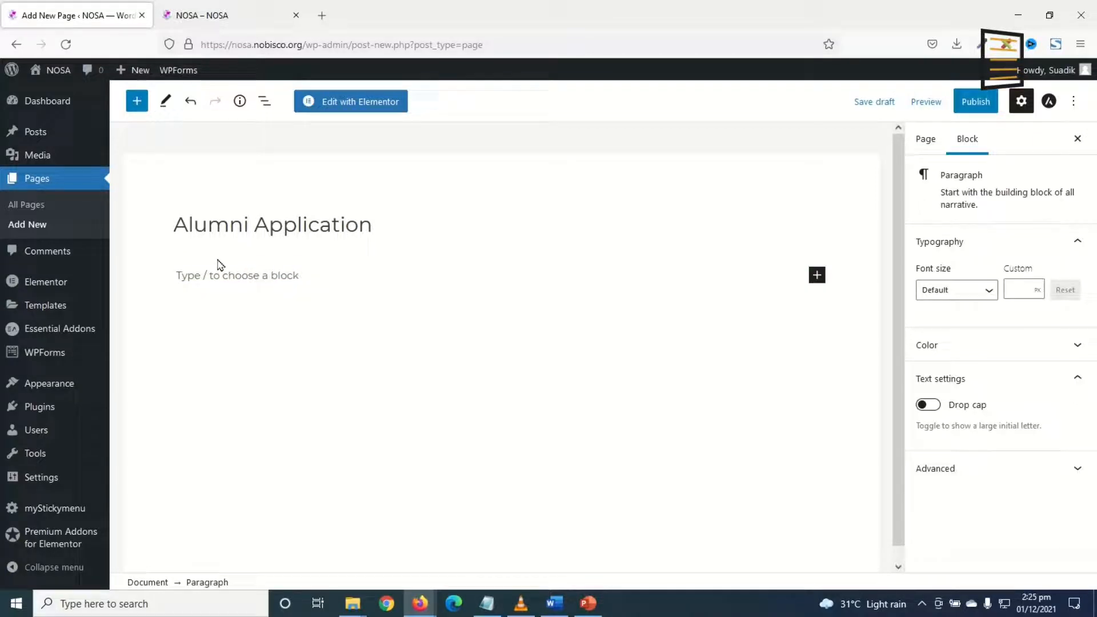
pyautogui.click(816, 276)
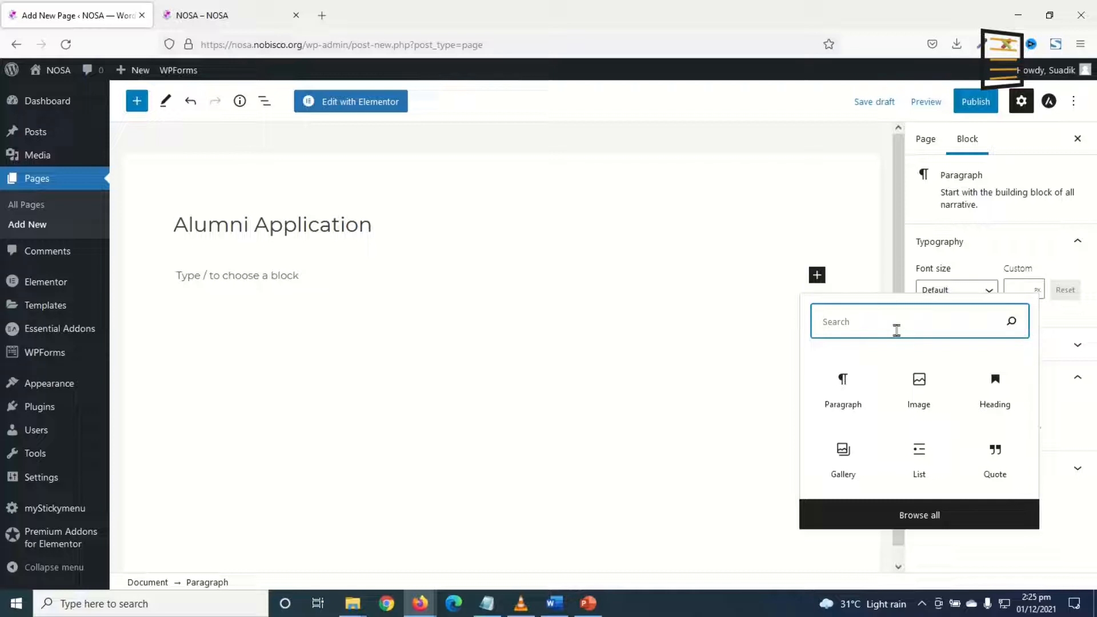
pyautogui.write('wp')
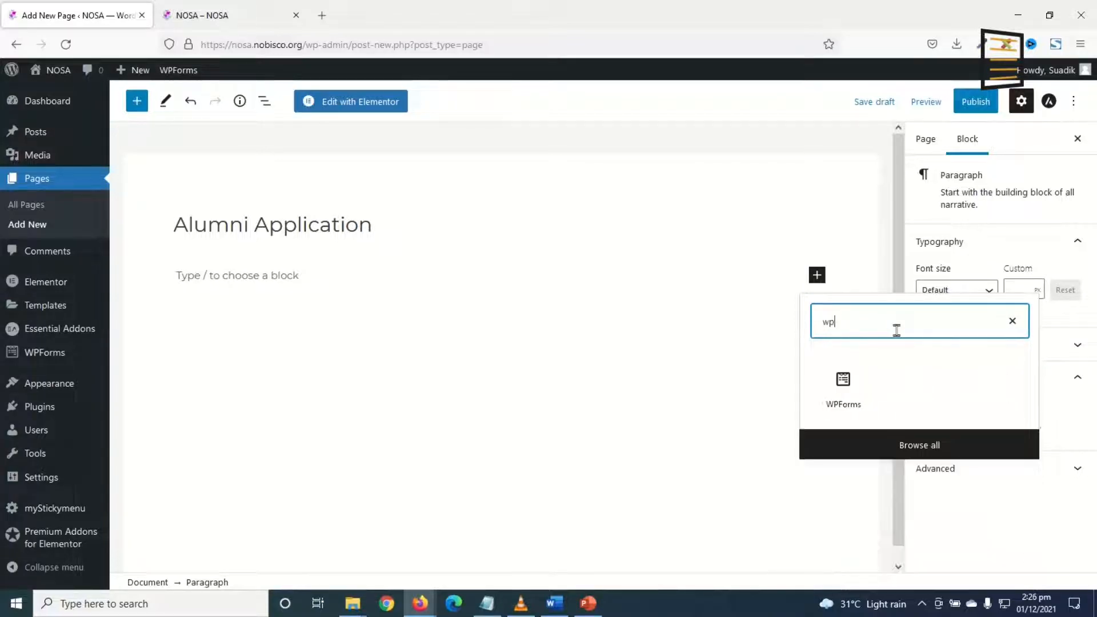
pyautogui.click(842, 393)
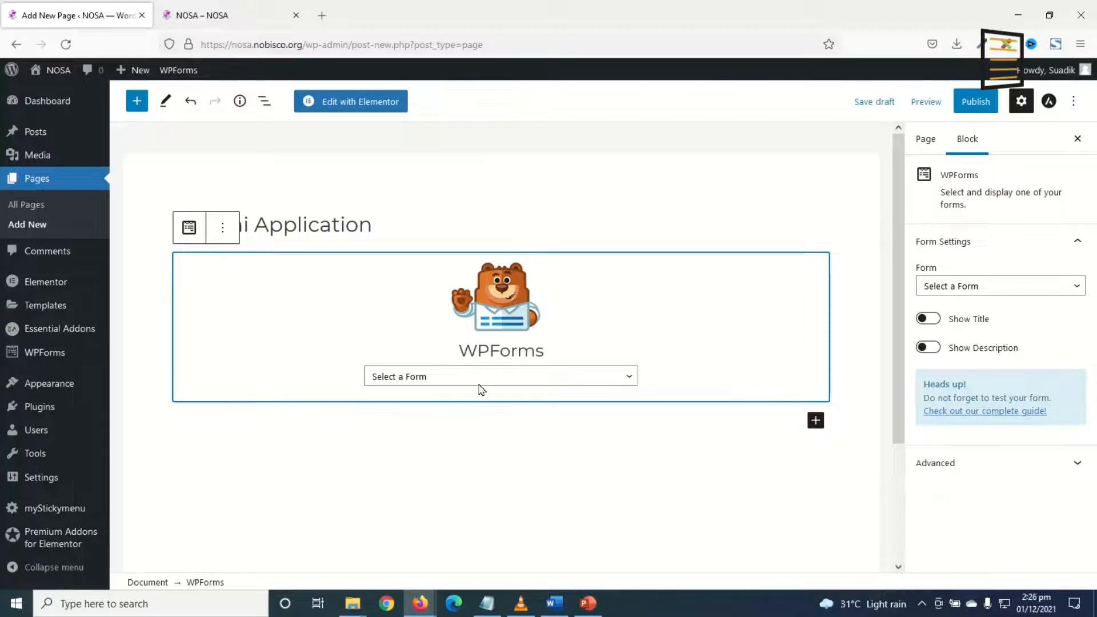
pyautogui.click(484, 382)
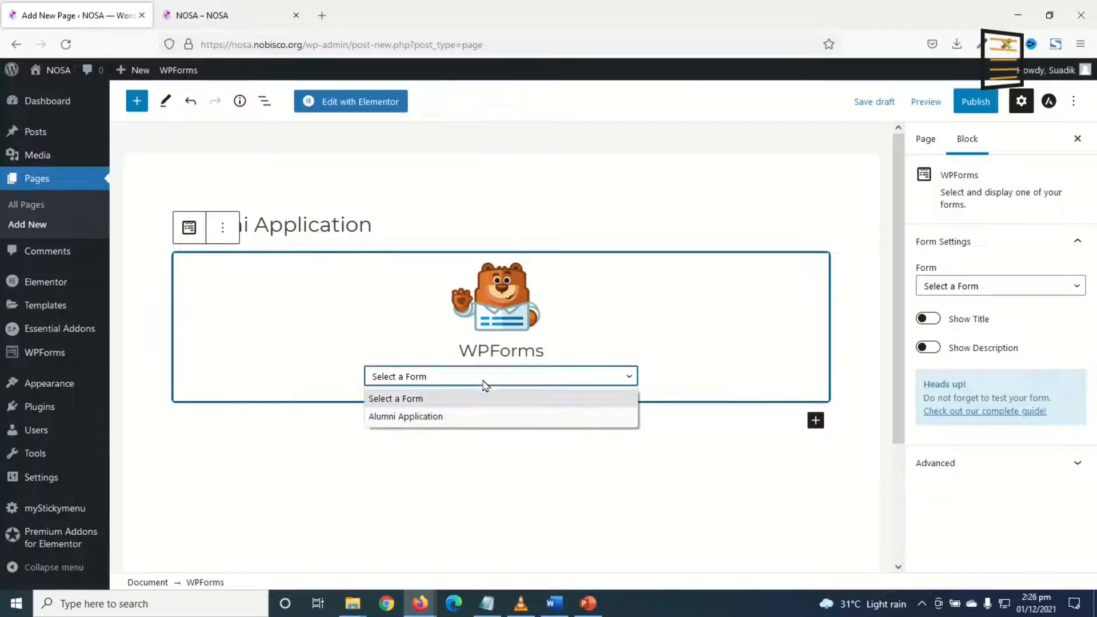
pyautogui.click(428, 417)
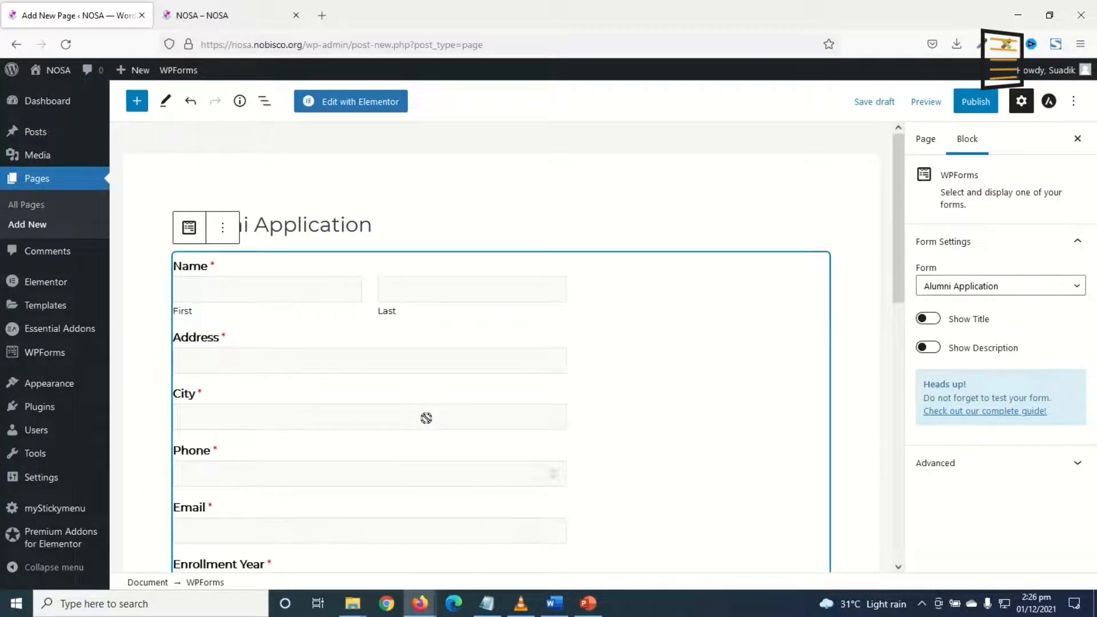
pyautogui.click(979, 109)
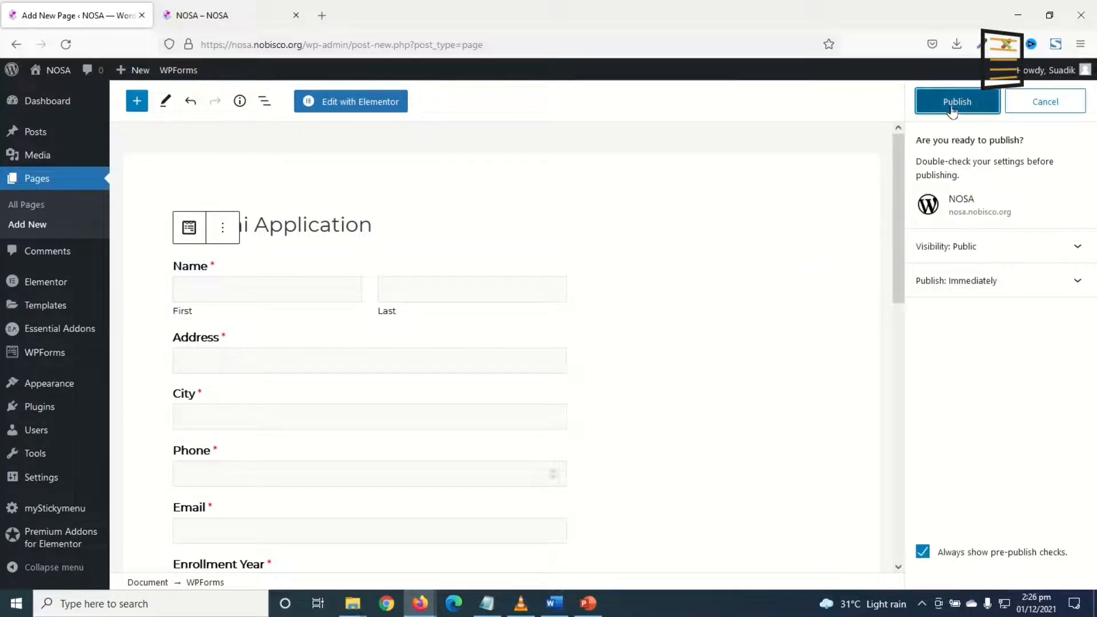
pyautogui.click(950, 109)
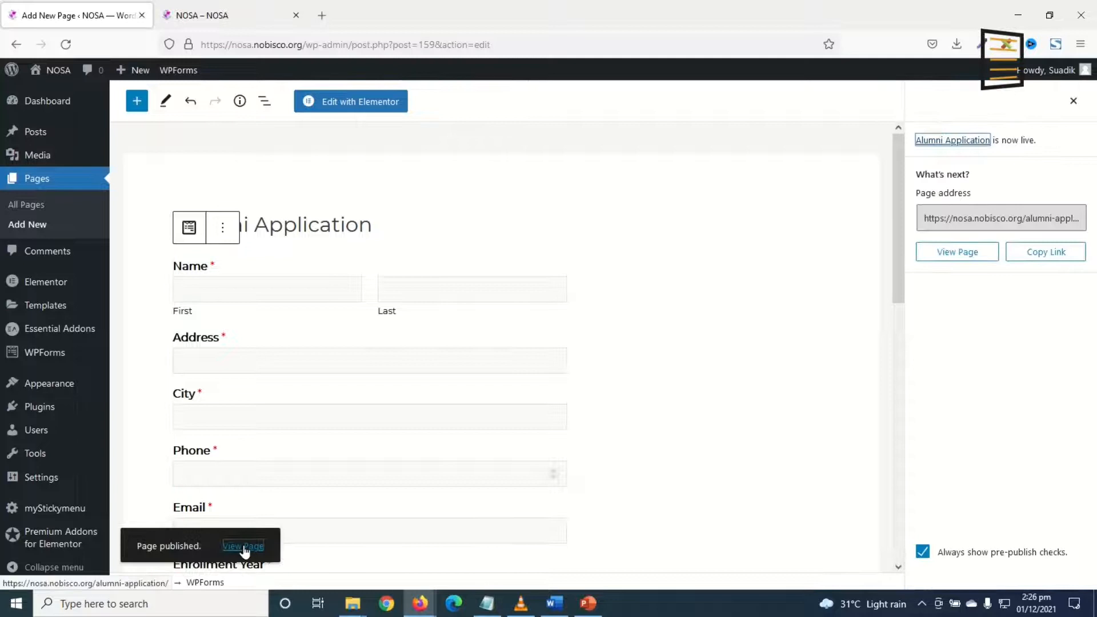
# View the published Alumni Application page on the live site.
pyautogui.click(242, 547)
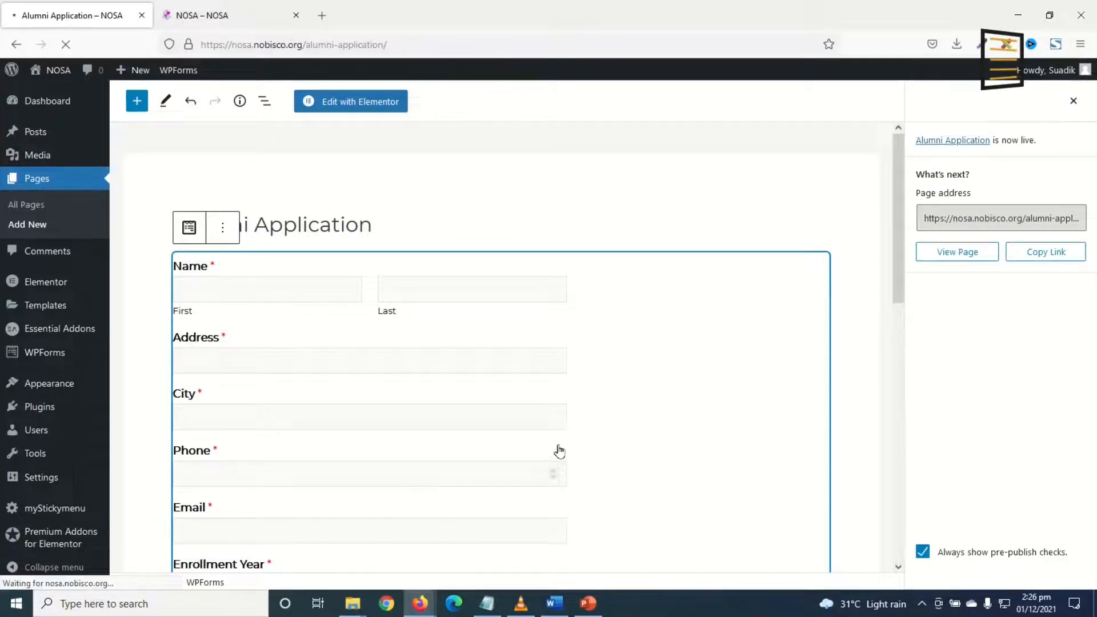
pyautogui.scroll(-8, 378, 423)
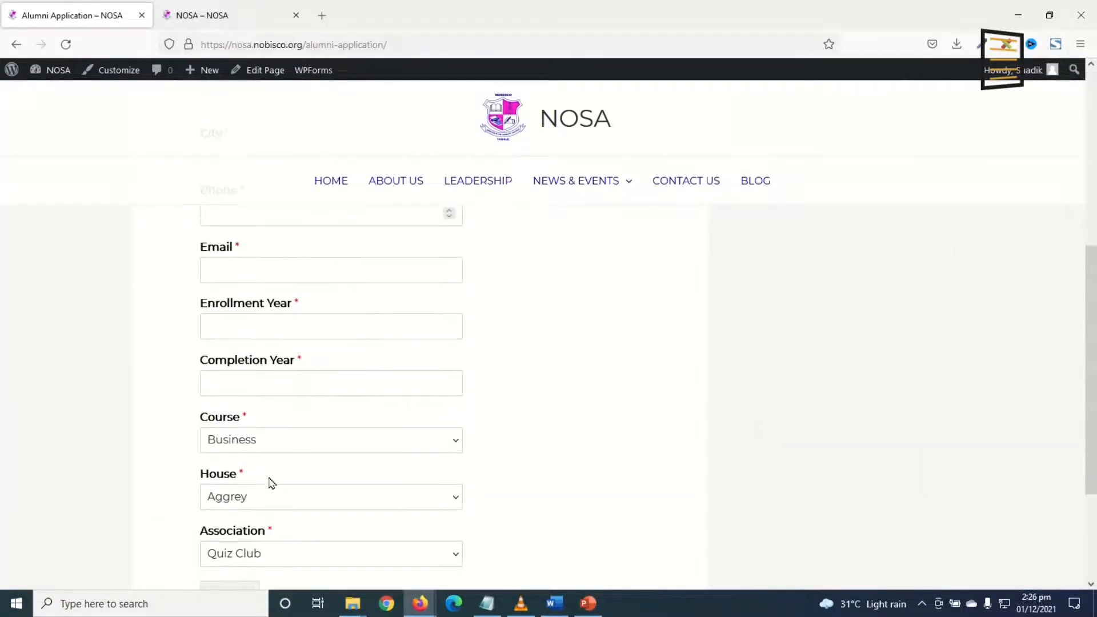
pyautogui.scroll(6, 366, 469)
pyautogui.scroll(2, 402, 396)
pyautogui.scroll(-6, 401, 397)
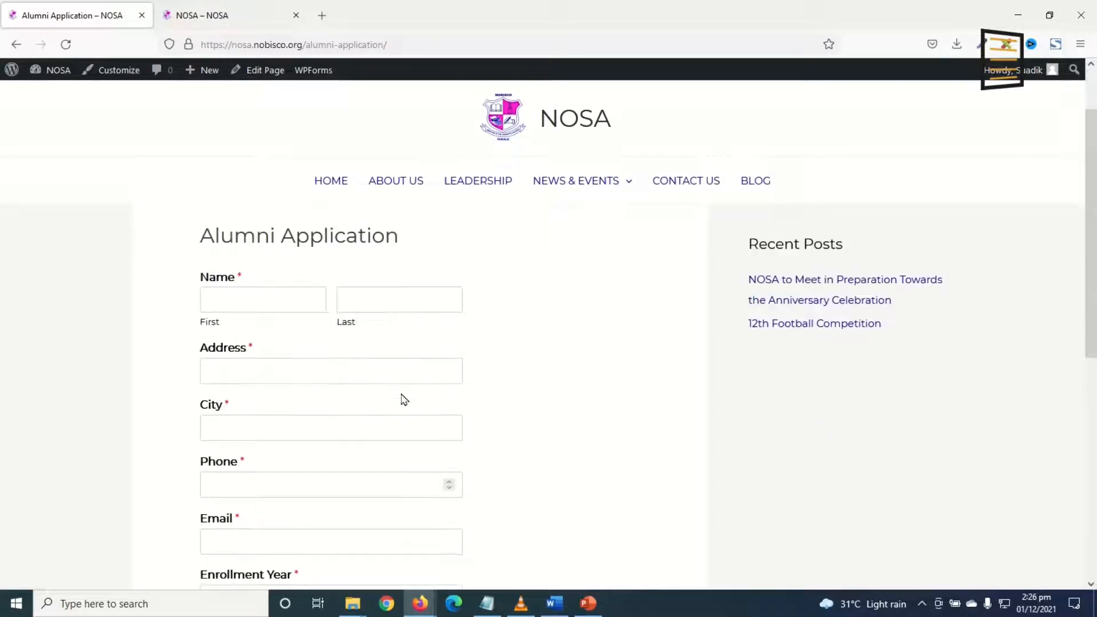
pyautogui.scroll(7, 496, 360)
pyautogui.scroll(-6, 362, 367)
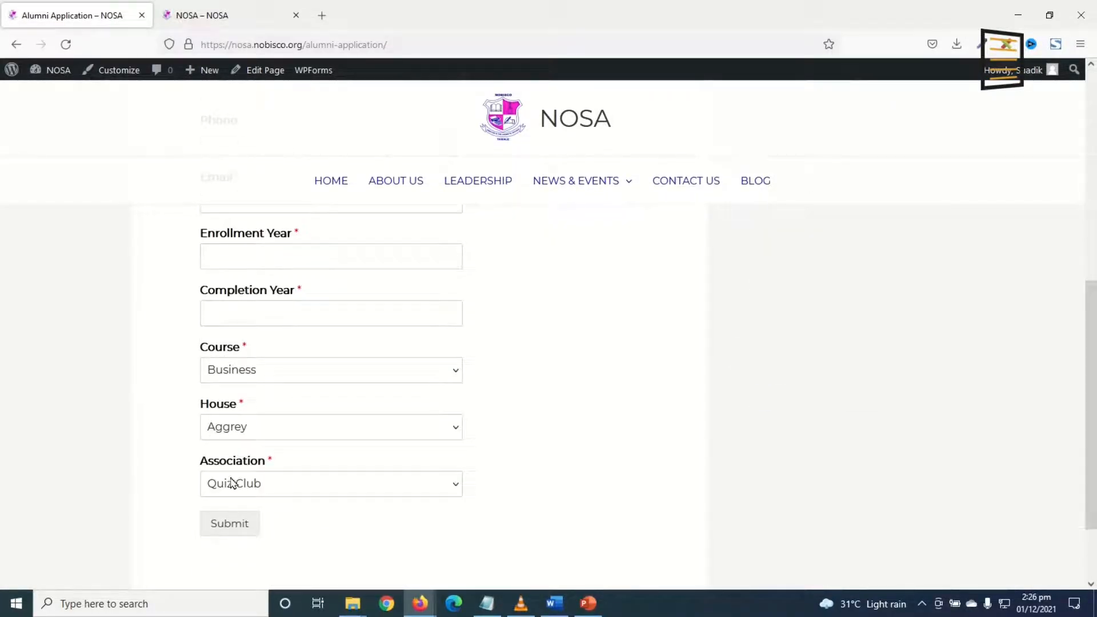
# Check the Course dropdown's choices on the live form, then return to the dashboard.
pyautogui.click(242, 377)
pyautogui.click(596, 406)
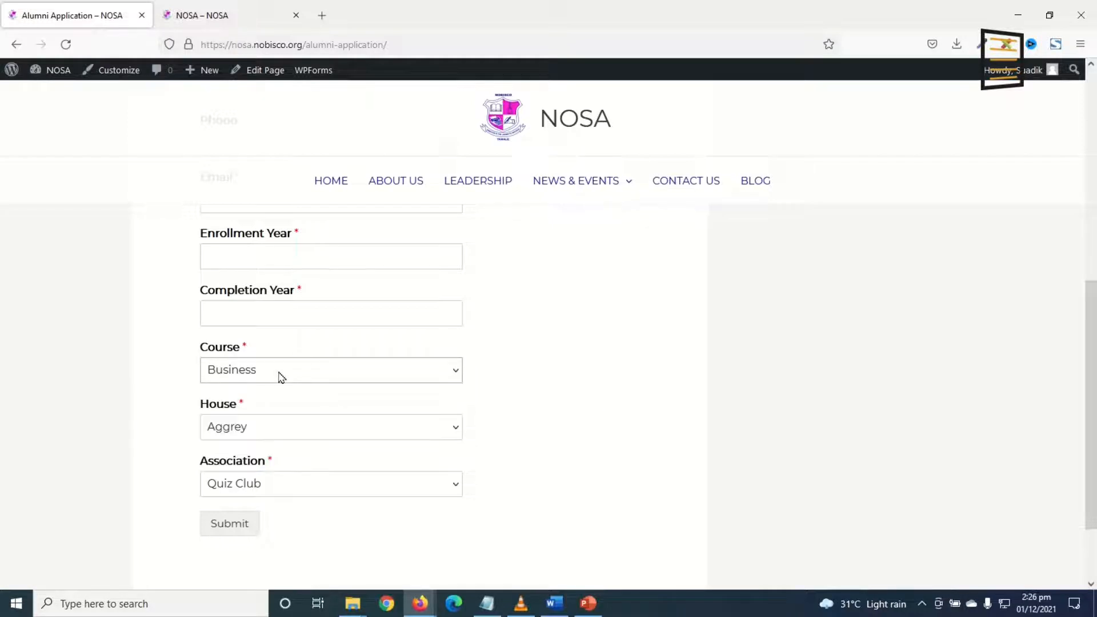
pyautogui.click(279, 372)
pyautogui.click(264, 376)
pyautogui.scroll(7, 289, 436)
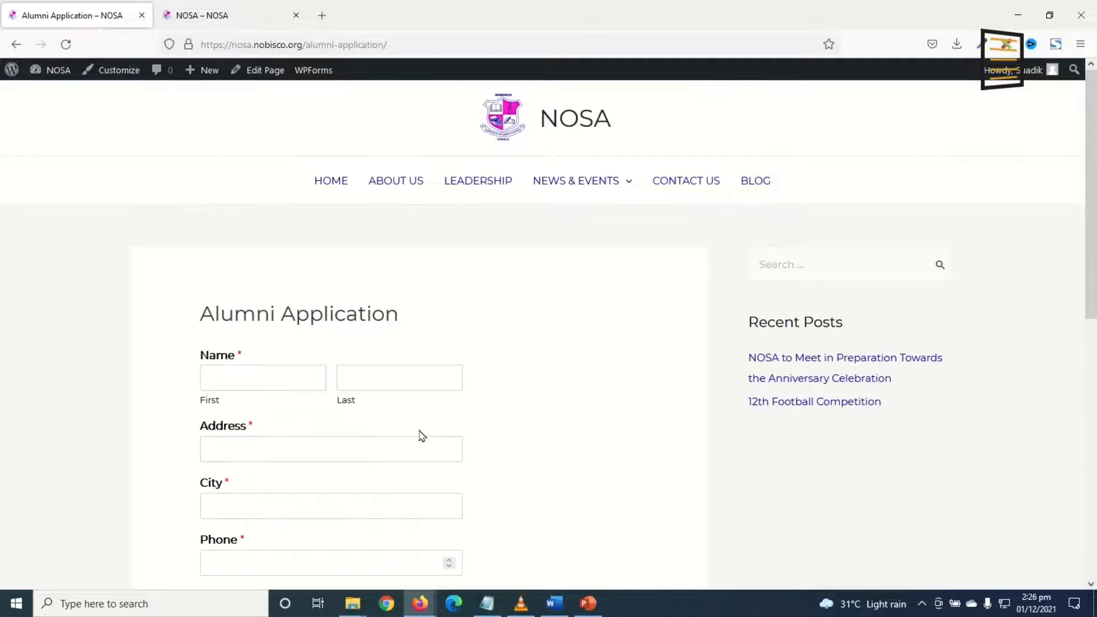
pyautogui.click(47, 76)
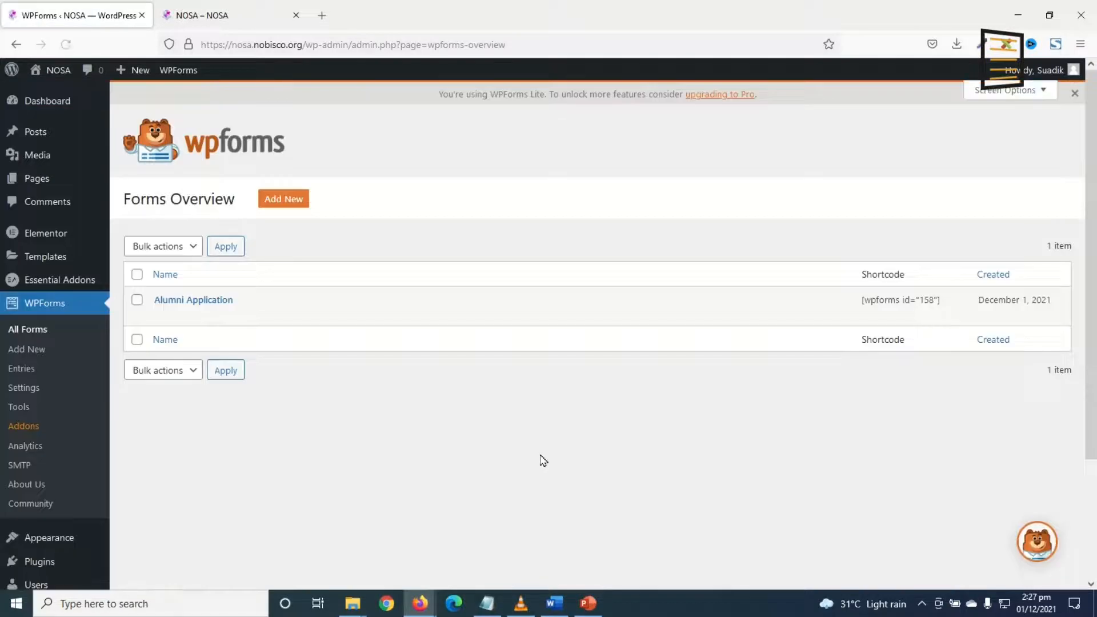
# Add a 'Choose One' choice to the Course dropdown below Business.
pyautogui.click(161, 314)
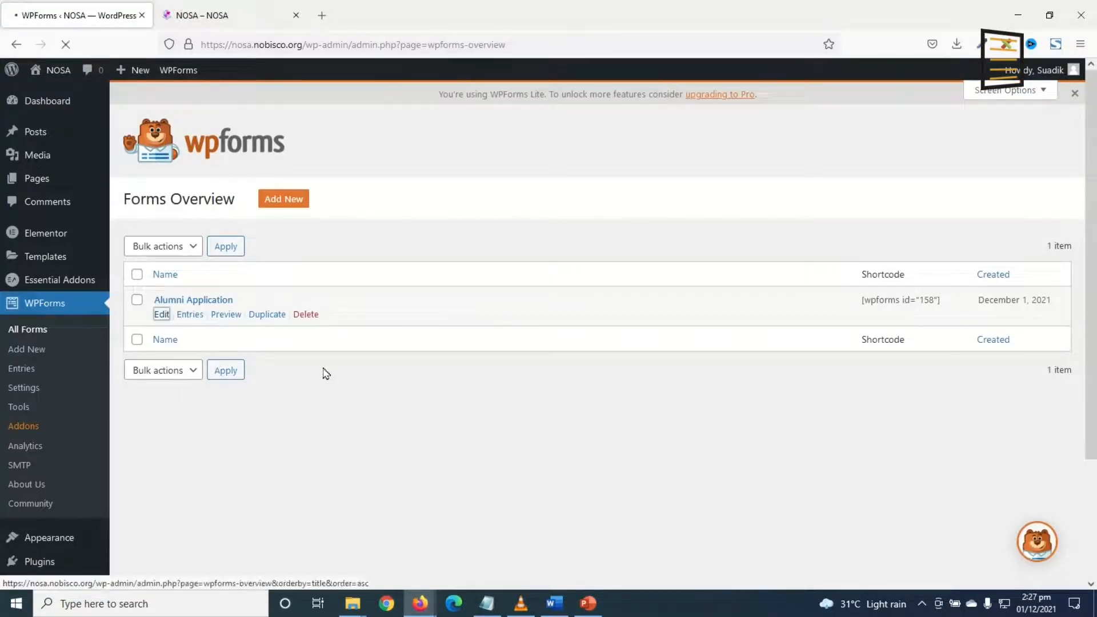
pyautogui.scroll(-10, 628, 375)
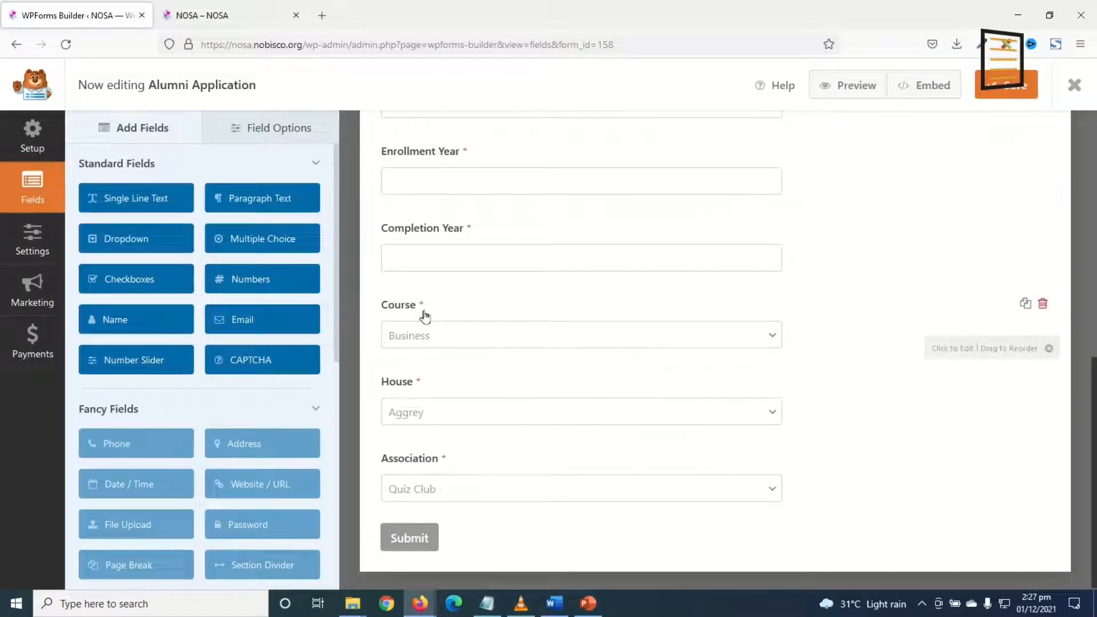
pyautogui.scroll(1, 445, 319)
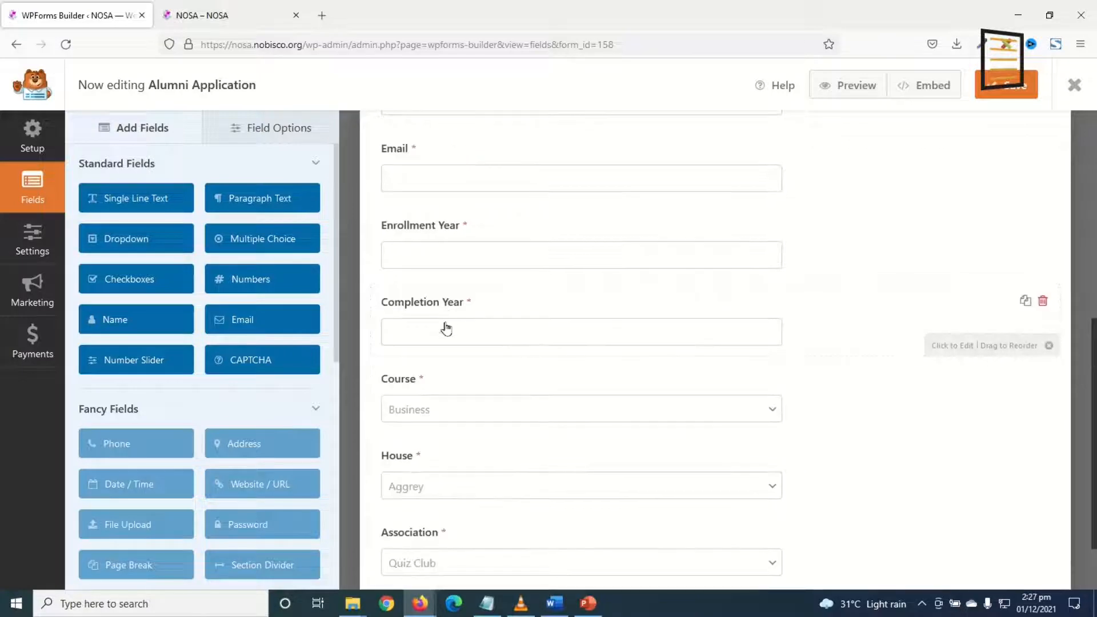
pyautogui.click(482, 365)
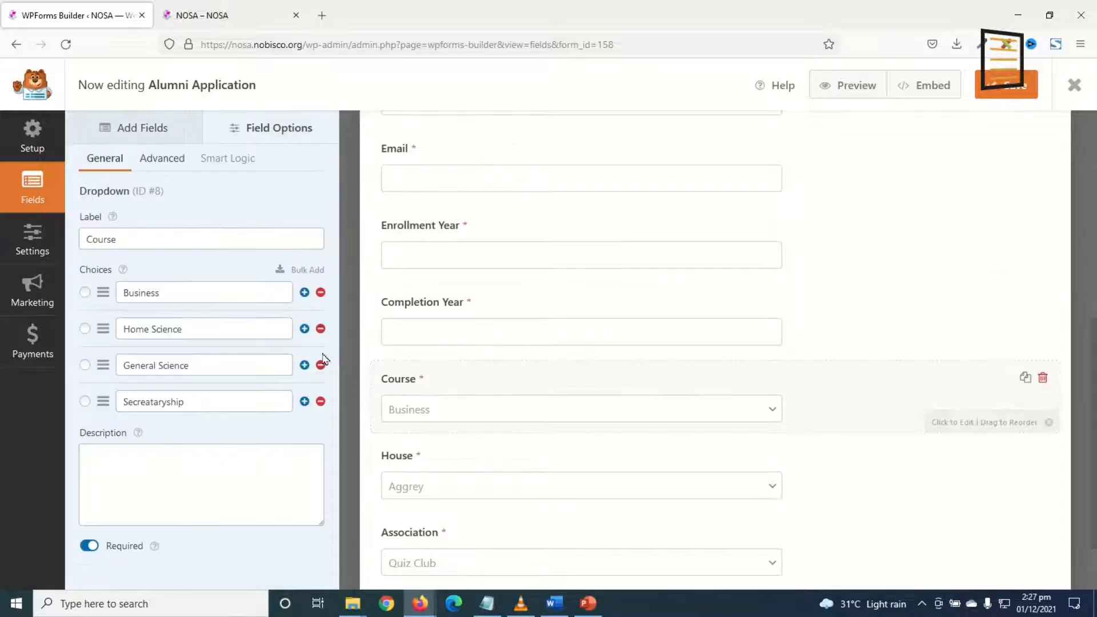
pyautogui.click(304, 293)
pyautogui.click(191, 329)
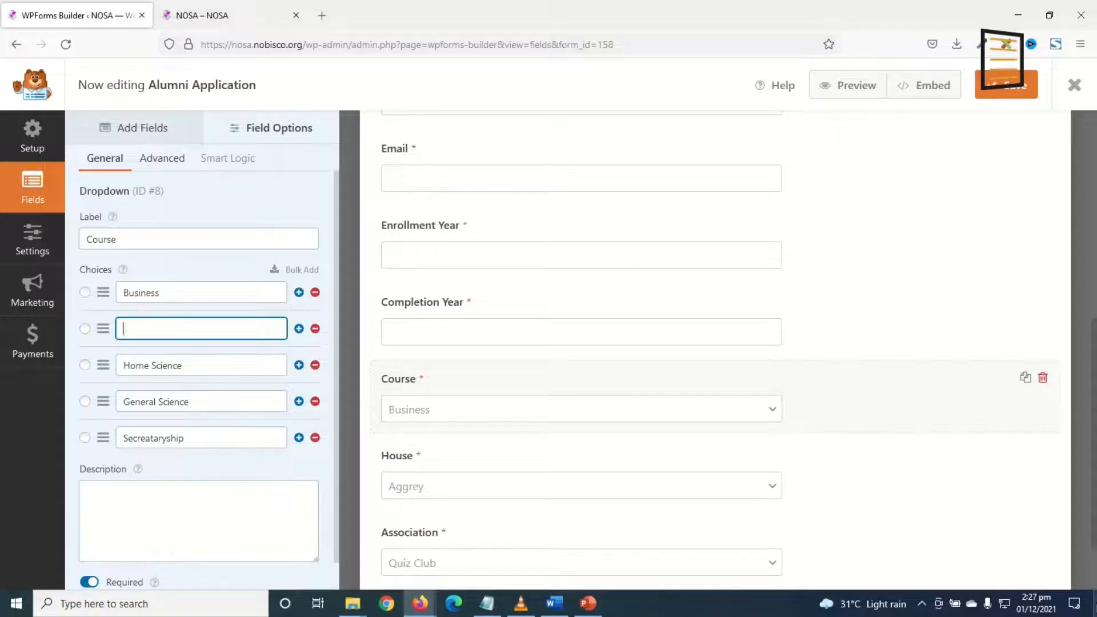
pyautogui.write('Choose One')
# Move 'Choose One' above Business, save the form and close the builder.
pyautogui.moveTo(103, 329); pyautogui.dragTo(105, 298)
pyautogui.scroll(-2, 291, 374)
pyautogui.scroll(2, 294, 387)
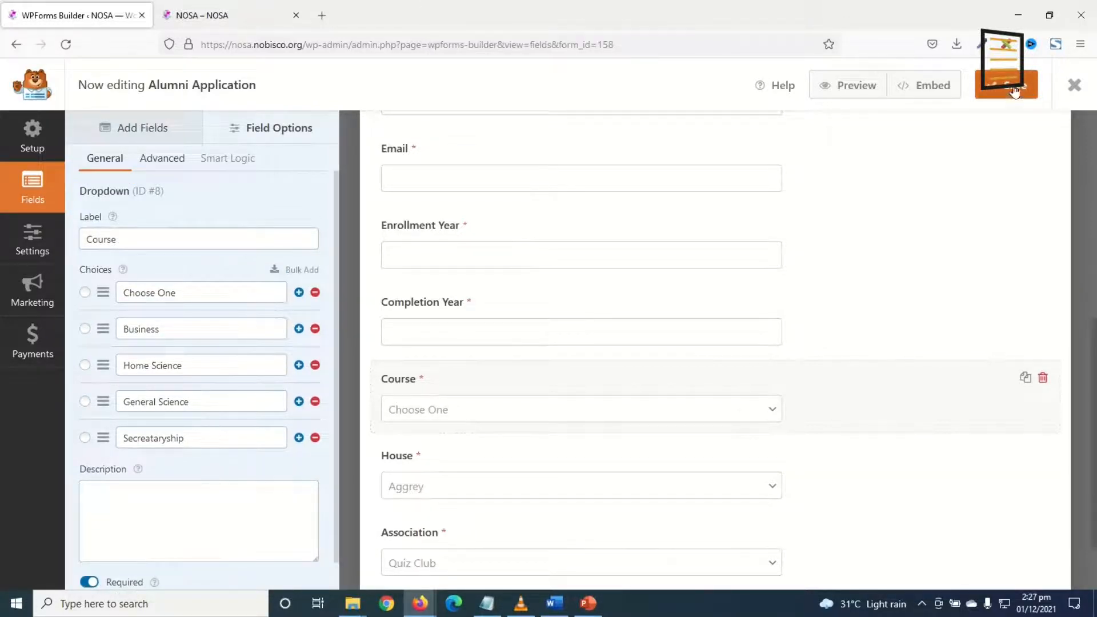
pyautogui.click(1033, 80)
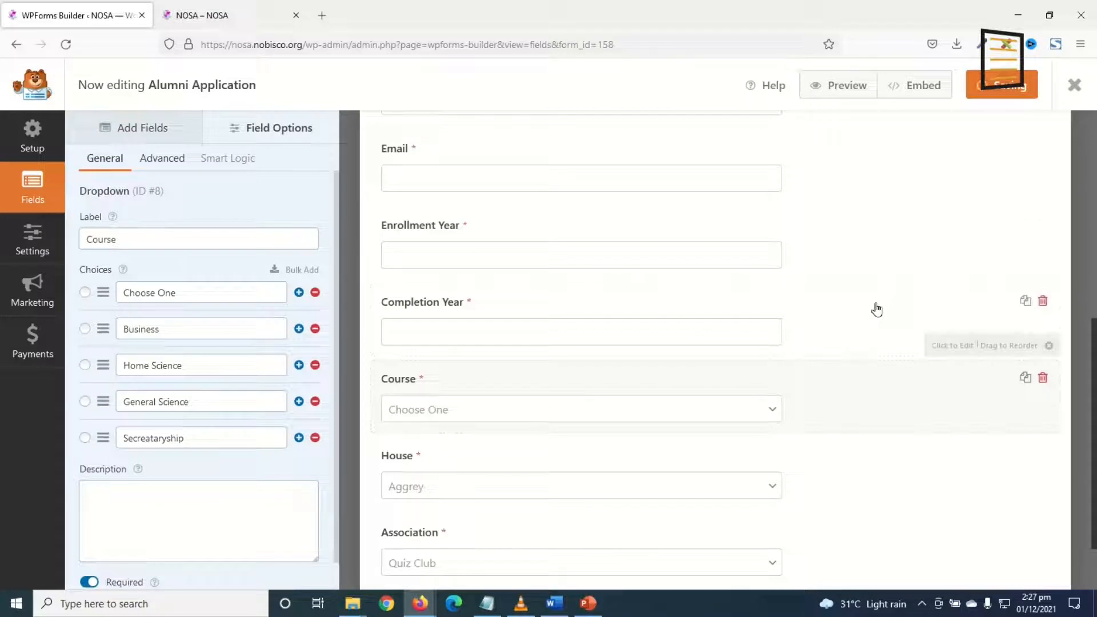
pyautogui.click(1073, 86)
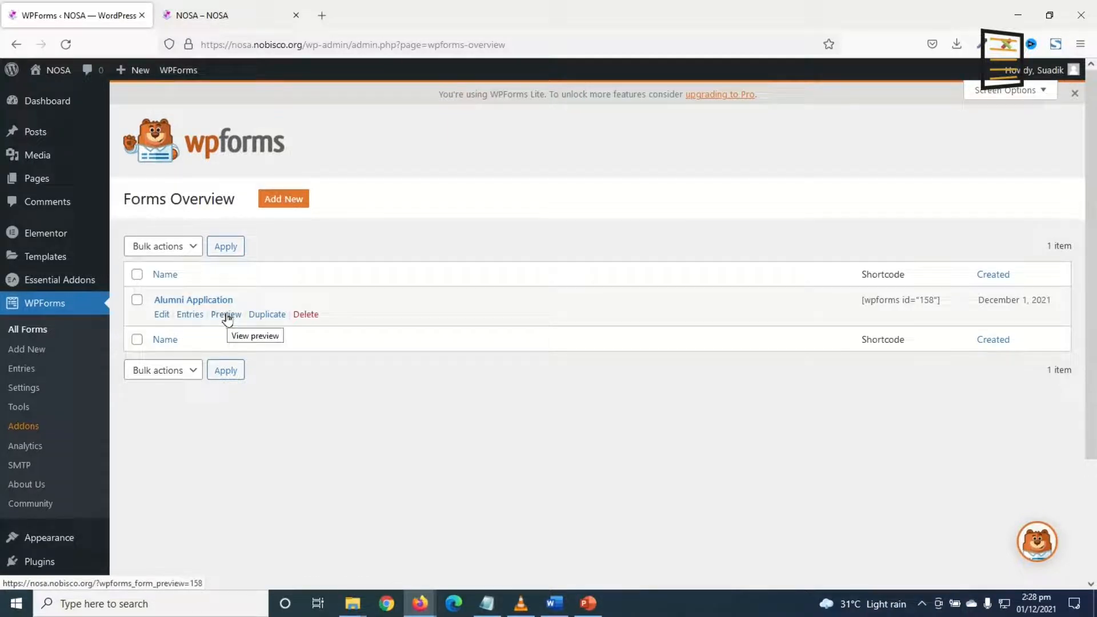
# Open the form preview in a new tab and check the Course dropdown options.
pyautogui.rightClick(226, 318)
pyautogui.click(262, 331)
pyautogui.click(236, 17)
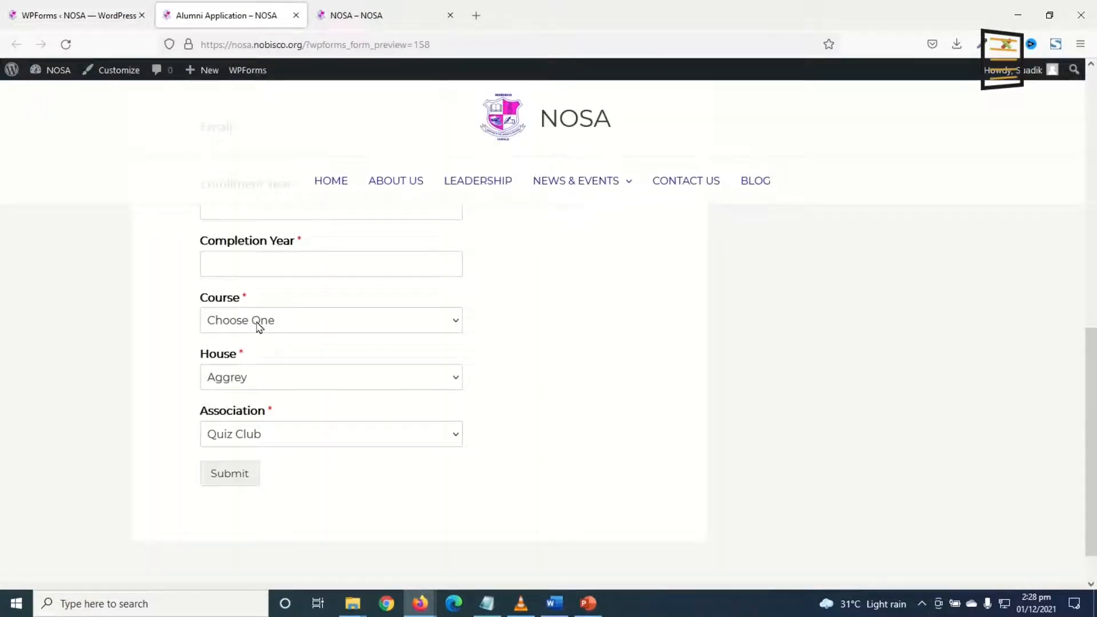
pyautogui.click(258, 325)
pyautogui.click(252, 337)
pyautogui.click(272, 324)
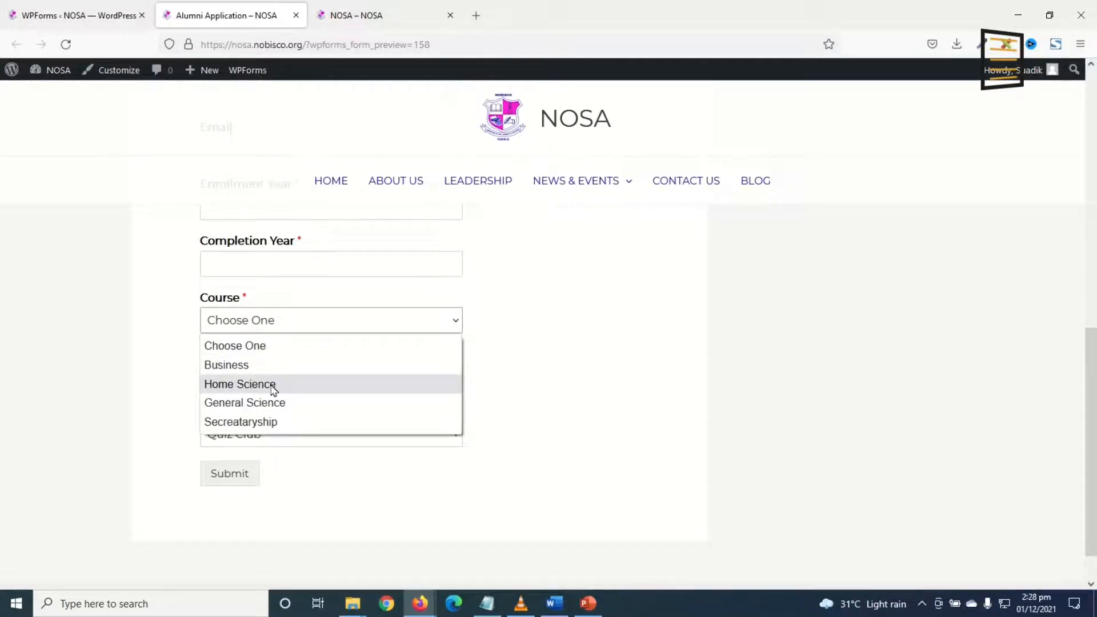
pyautogui.click(594, 365)
# Submit the filled-in test application, then go back to the Forms Overview.
pyautogui.scroll(10, 629, 389)
pyautogui.scroll(-3, 291, 326)
pyautogui.scroll(-2, 268, 419)
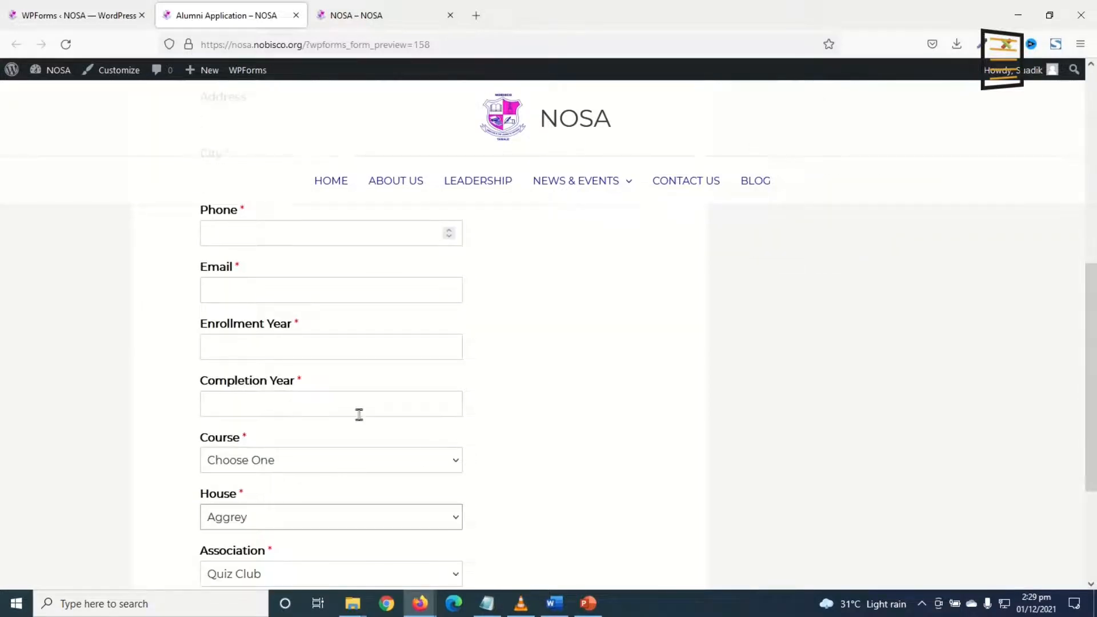
pyautogui.scroll(-3, 357, 417)
pyautogui.scroll(6, 345, 436)
pyautogui.scroll(3, 433, 419)
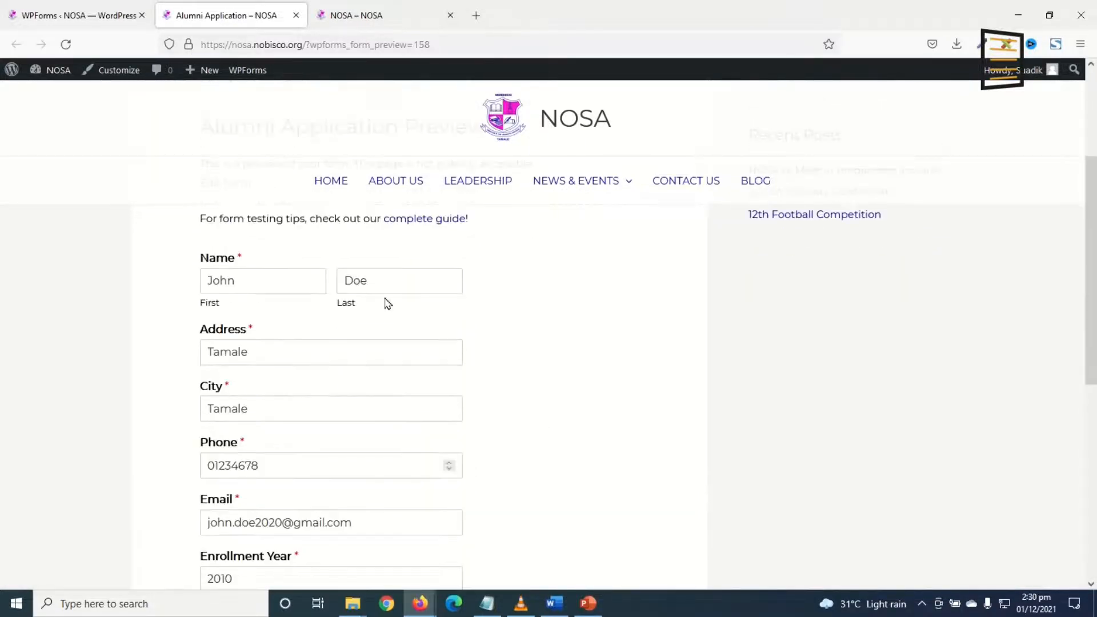
pyautogui.scroll(-5, 372, 325)
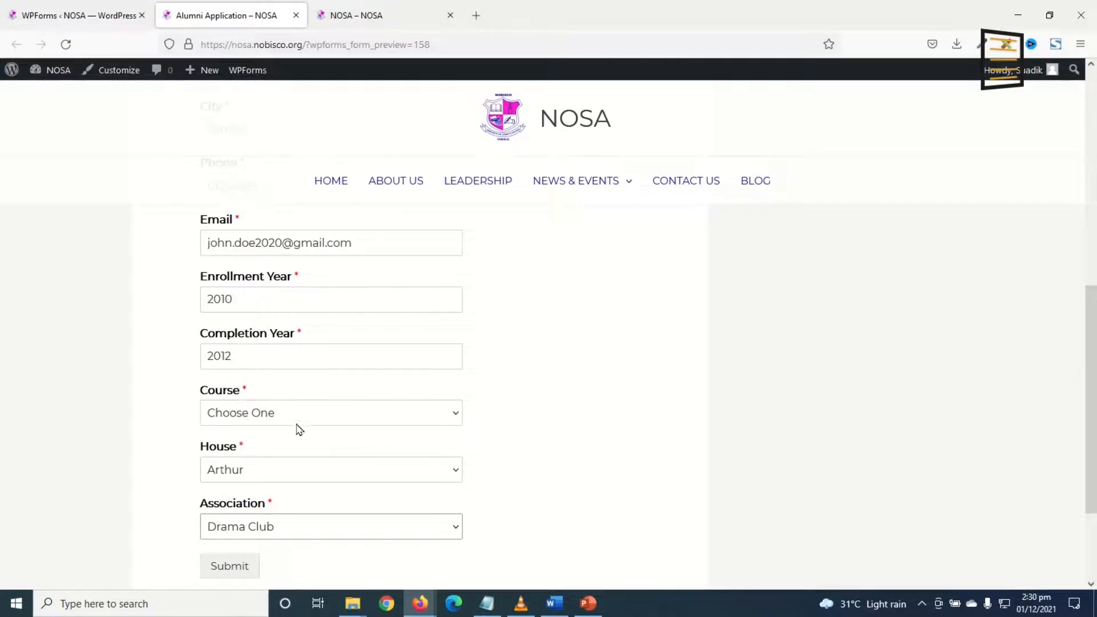
pyautogui.click(219, 571)
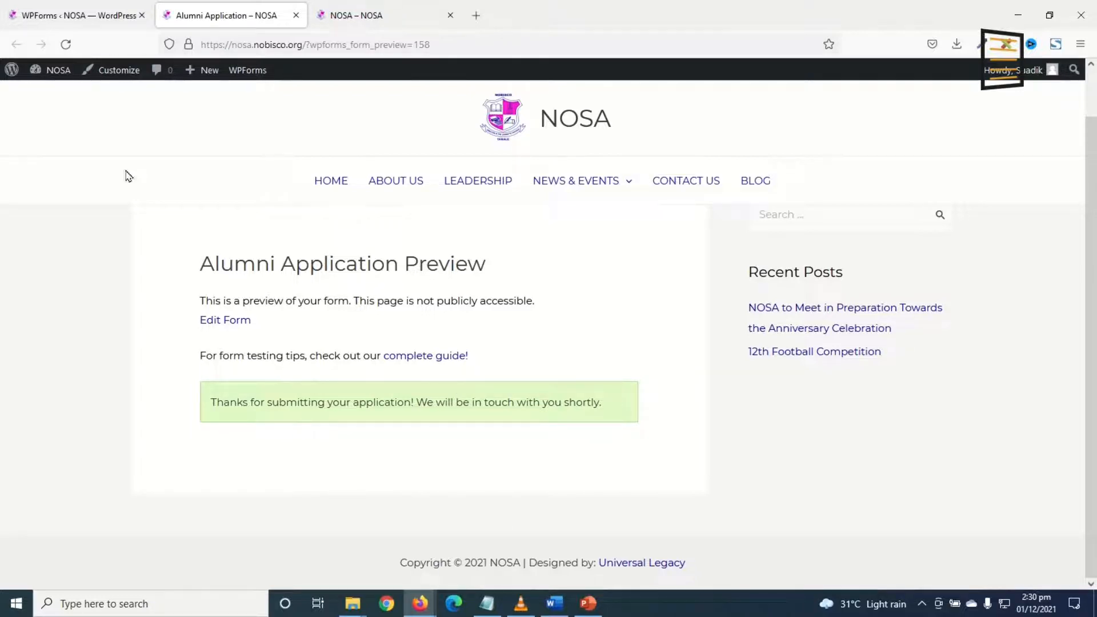
pyautogui.click(89, 21)
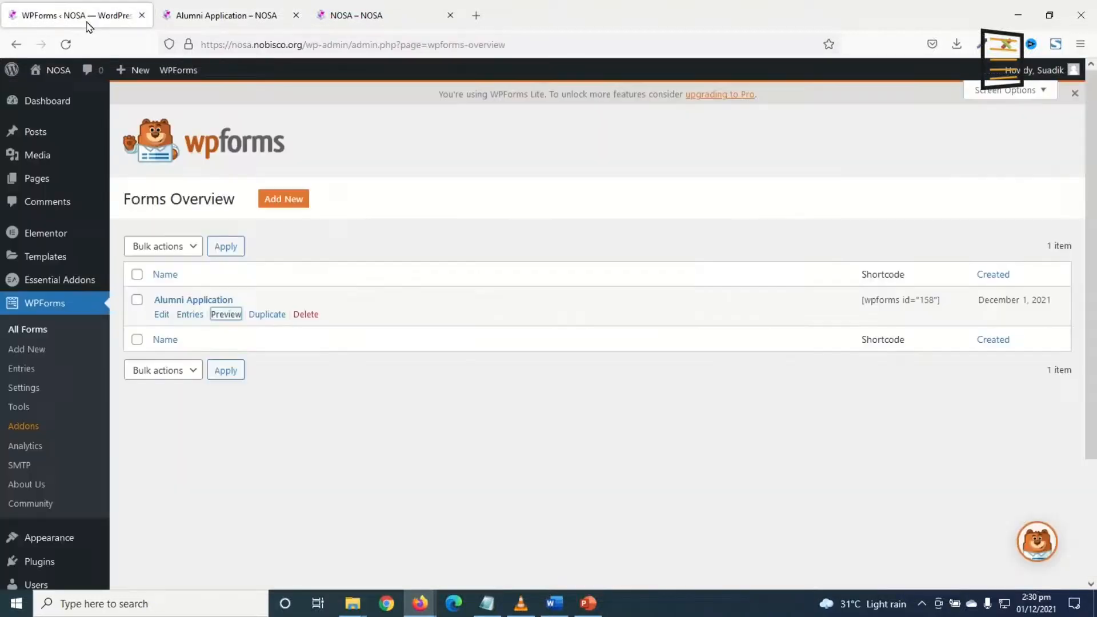
# Delete the 'Choose One' choice from the Course dropdown so Business is first.
pyautogui.click(161, 315)
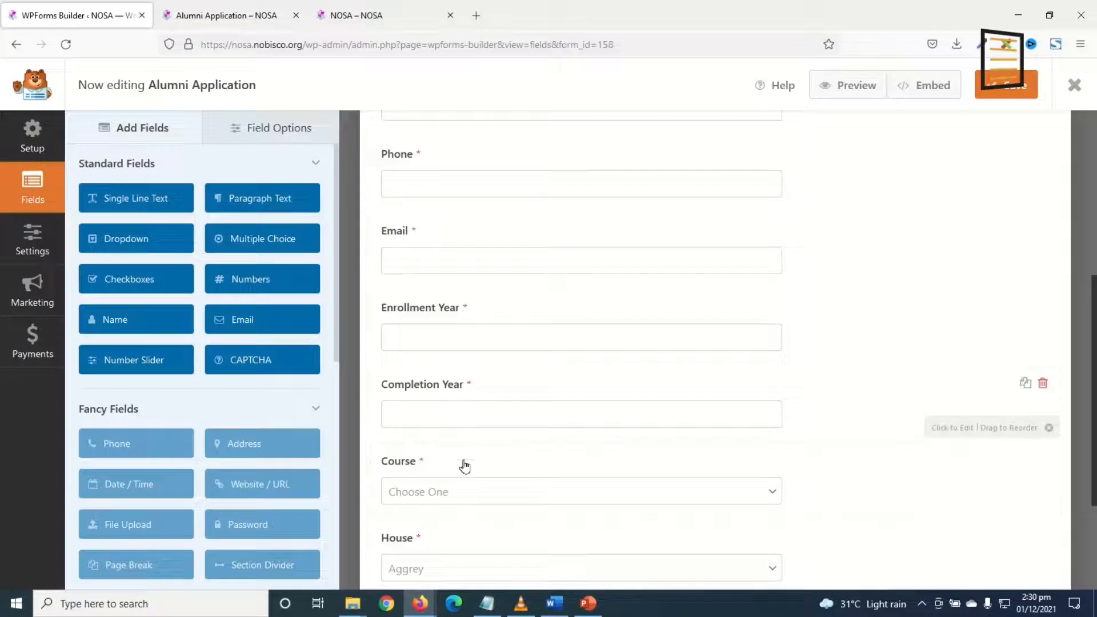
pyautogui.click(413, 464)
pyautogui.click(194, 291)
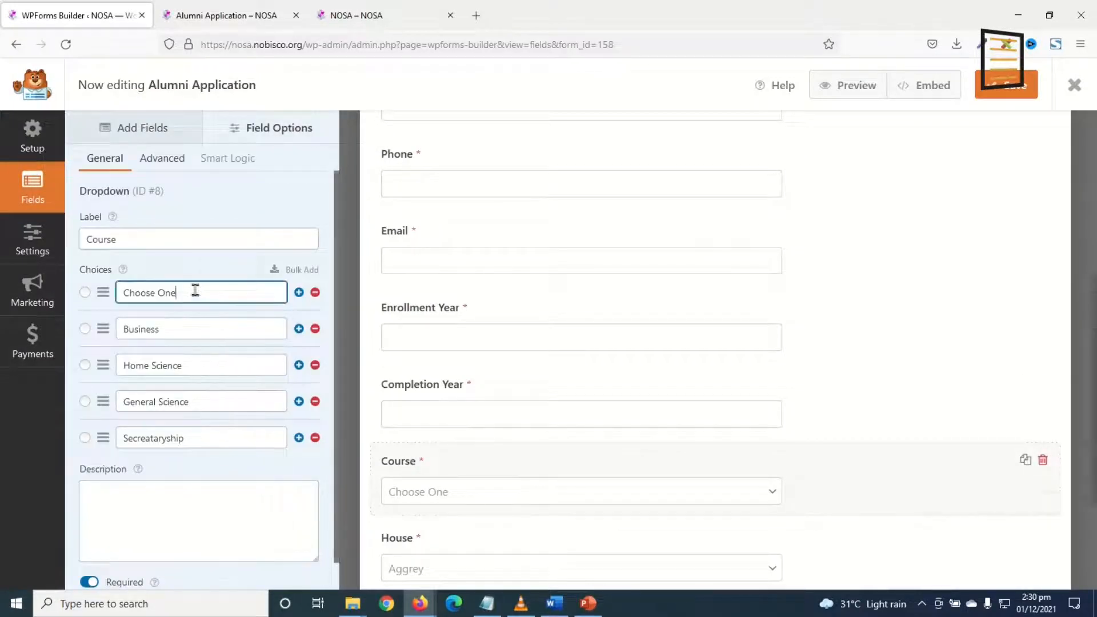
pyautogui.moveTo(195, 290); pyautogui.dragTo(83, 286)
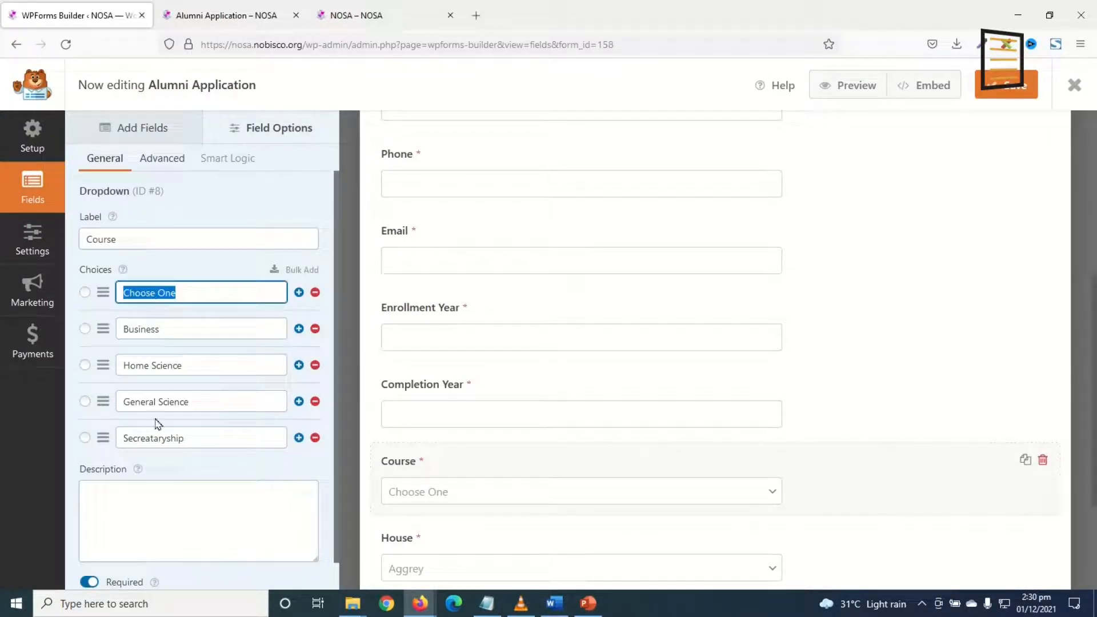
pyautogui.click(196, 291)
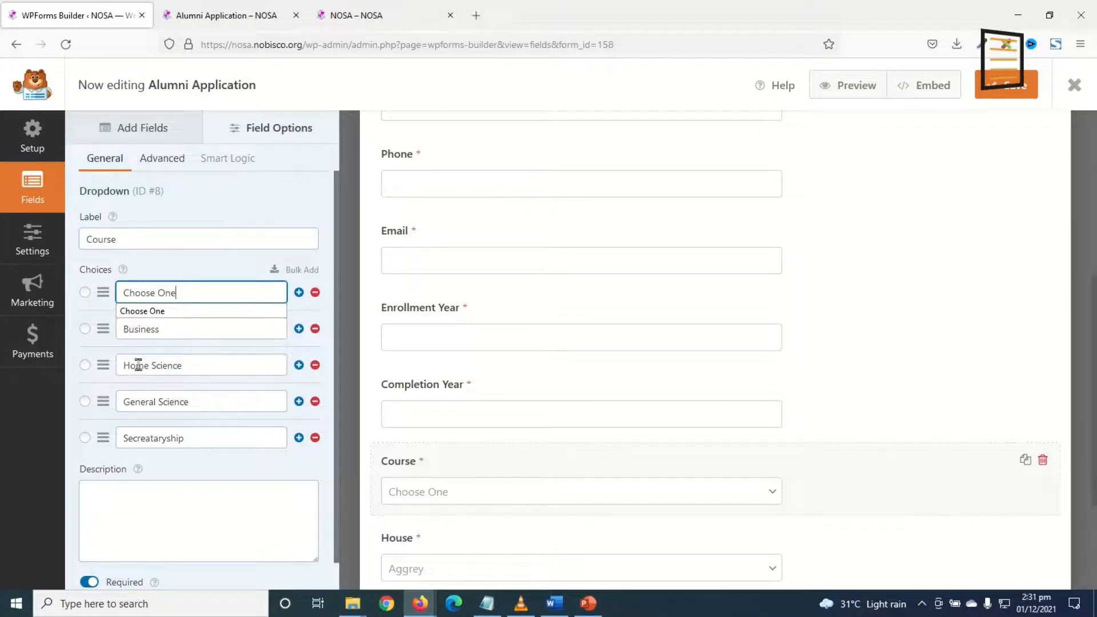
pyautogui.click(173, 338)
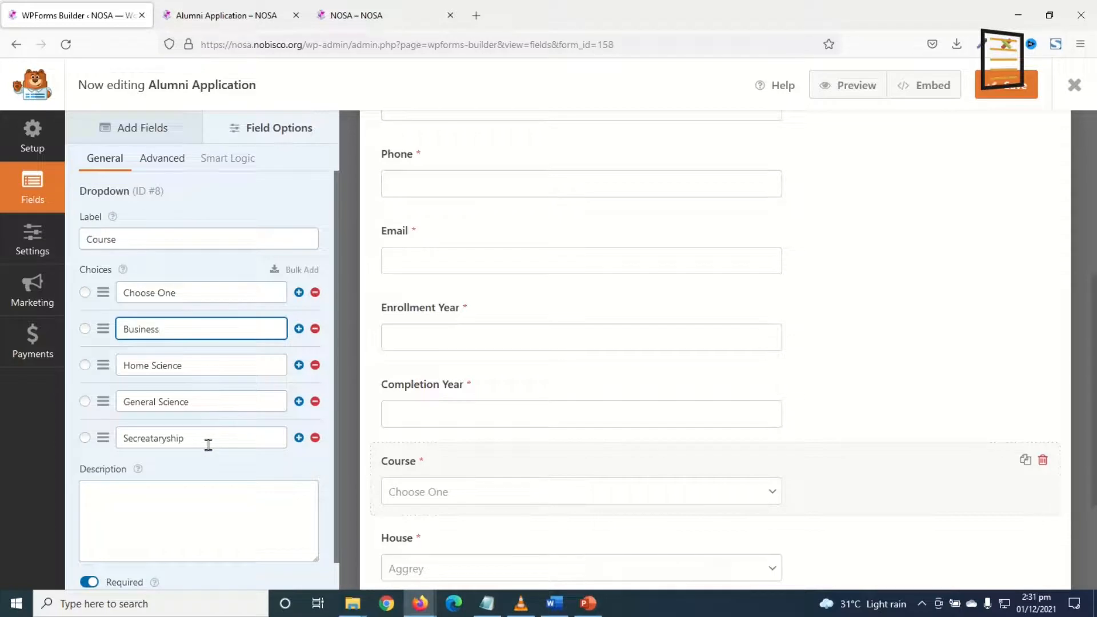
pyautogui.click(314, 294)
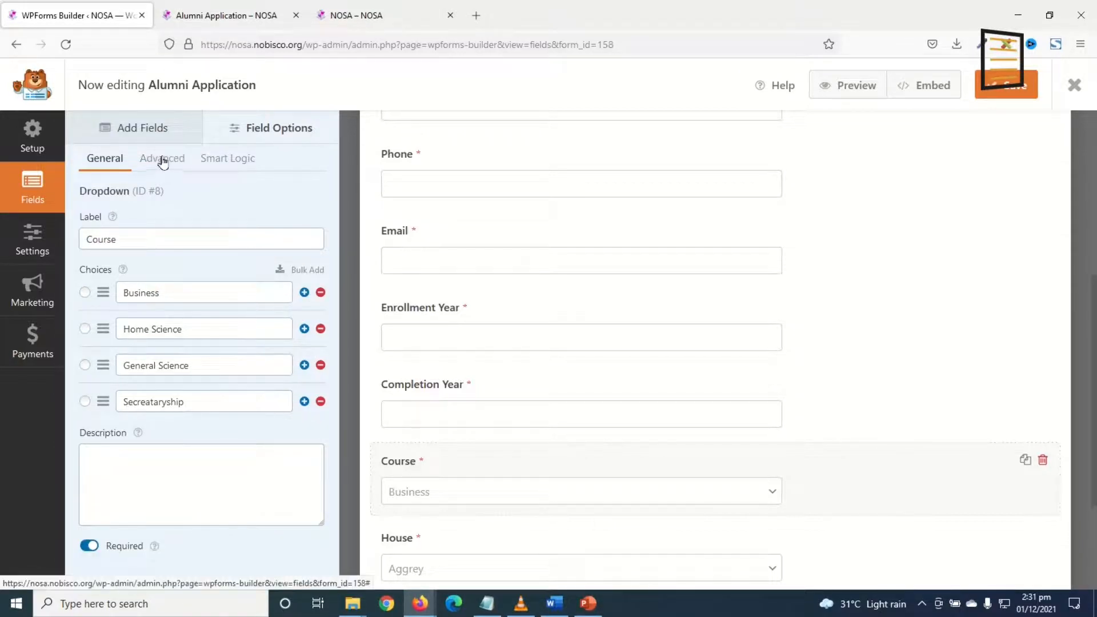
# Set 'Choose One' placeholder text on the Course, House and Association dropdowns, then save and close.
pyautogui.click(163, 161)
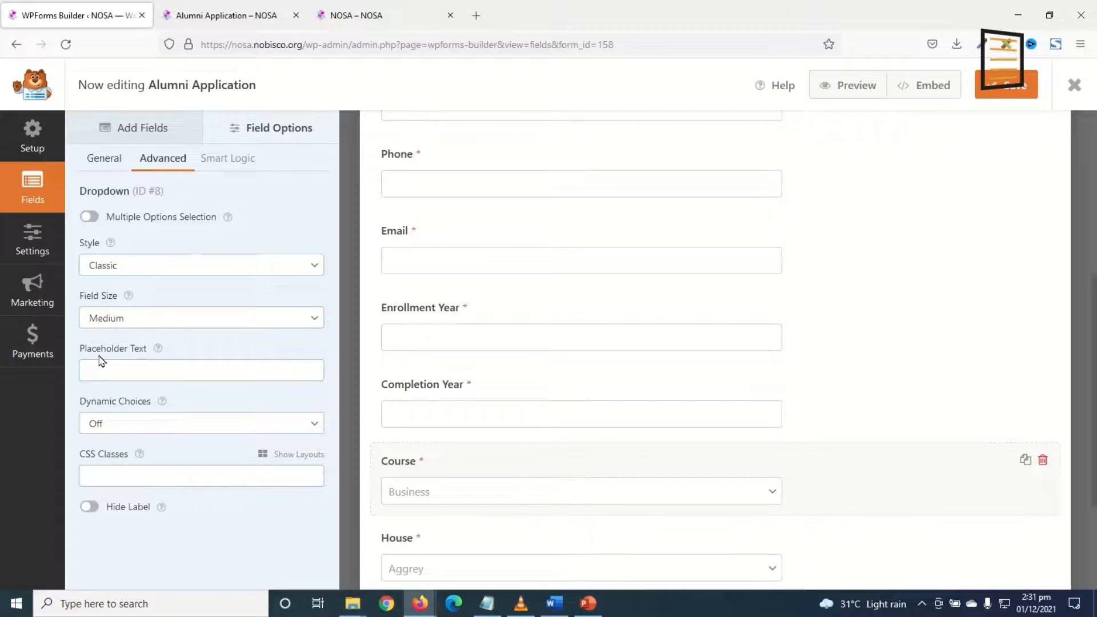
pyautogui.click(114, 375)
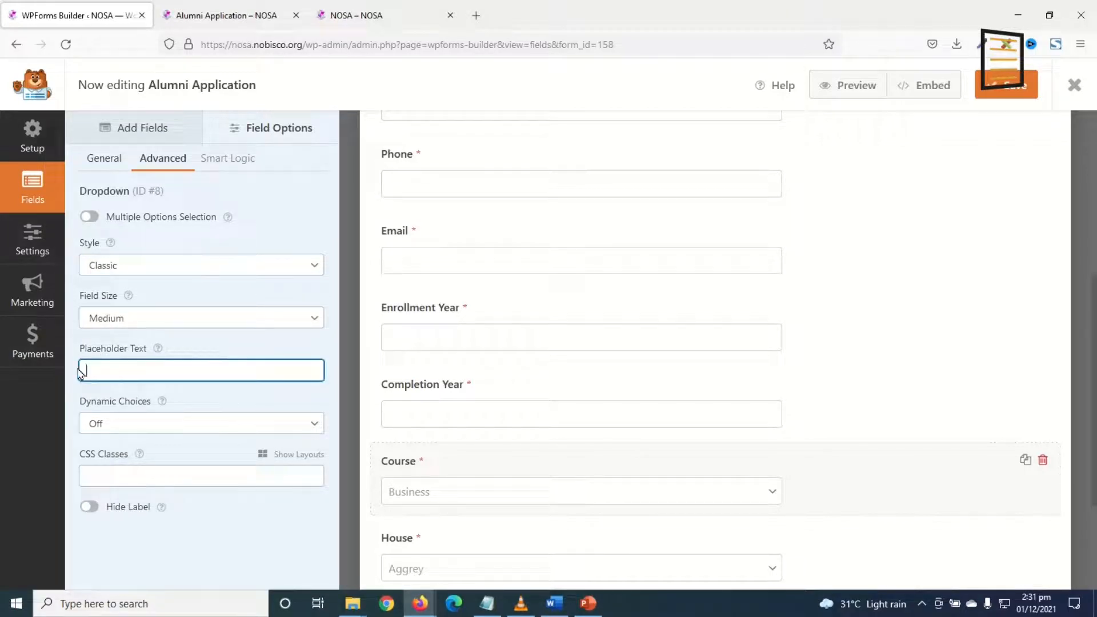
pyautogui.write('Choose One')
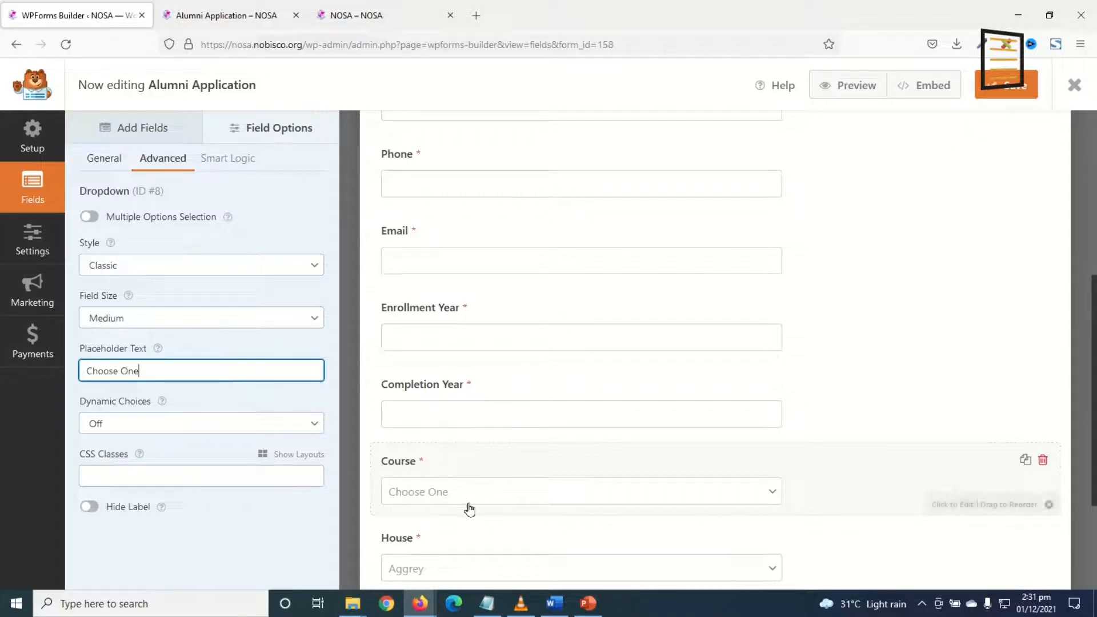
pyautogui.scroll(-3, 469, 509)
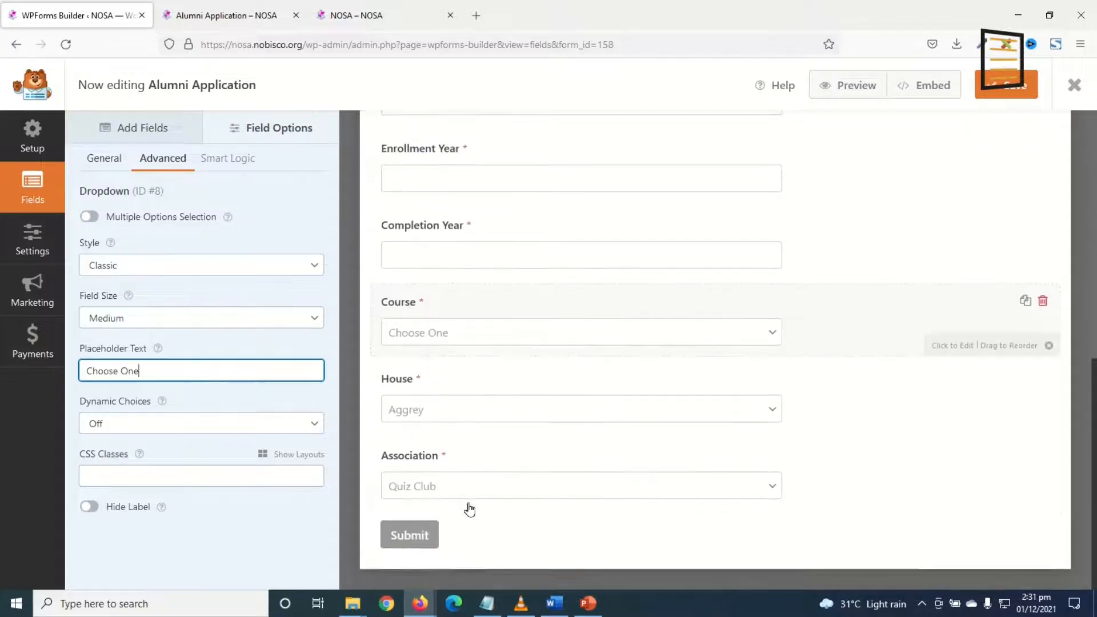
pyautogui.click(436, 486)
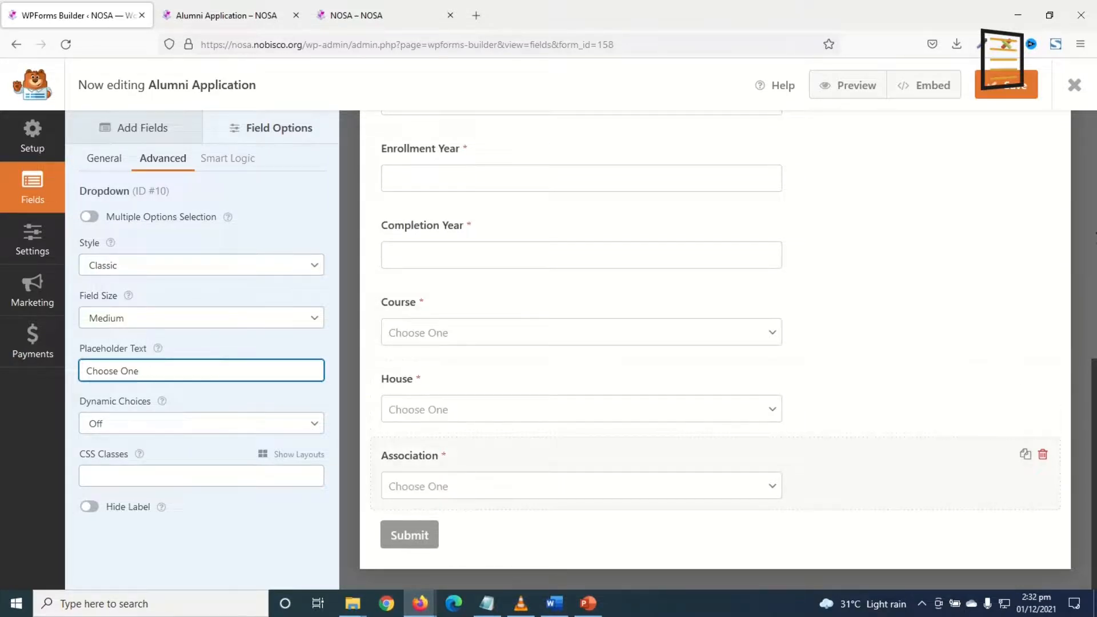
pyautogui.hotkey('ctrl', 's')
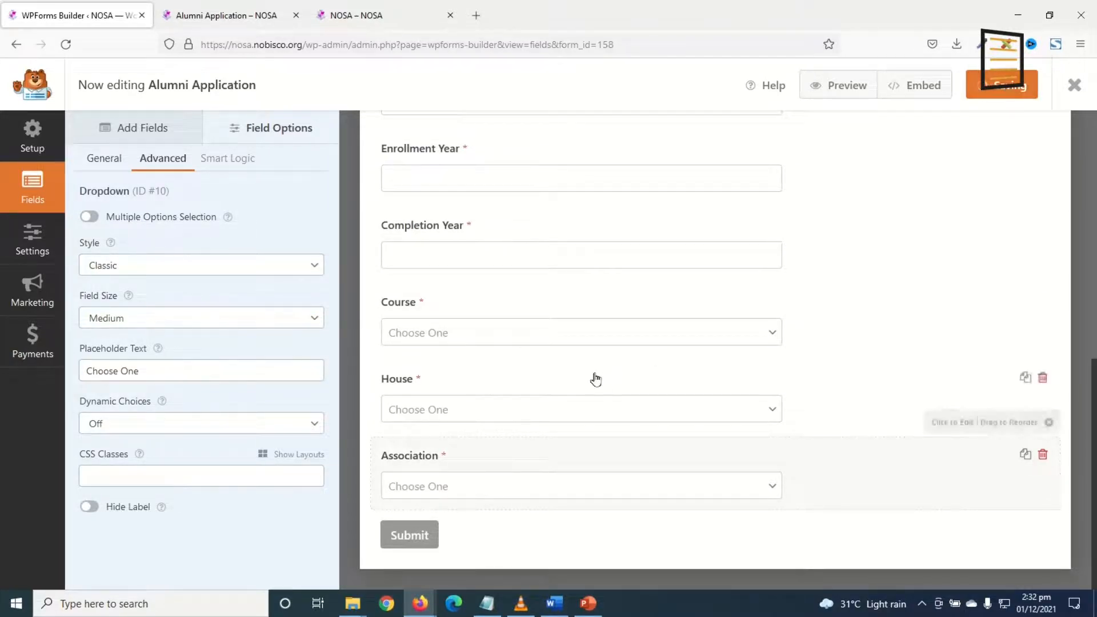
pyautogui.click(1076, 88)
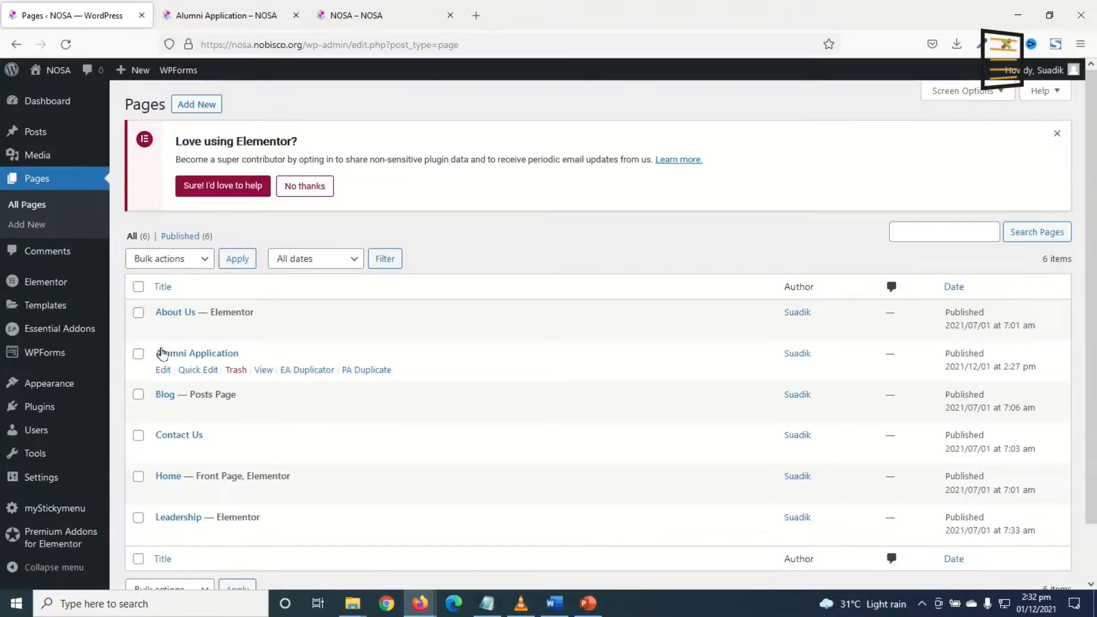
# Open the live Alumni Application page in a new tab and close the extra tabs.
pyautogui.middleClick(264, 370)
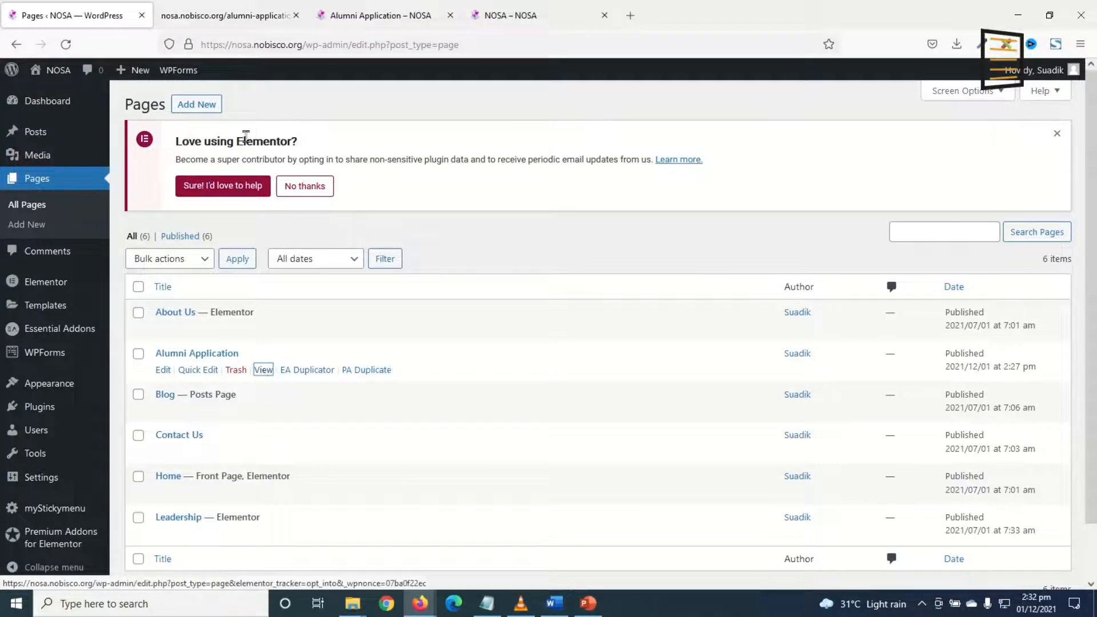
pyautogui.click(228, 15)
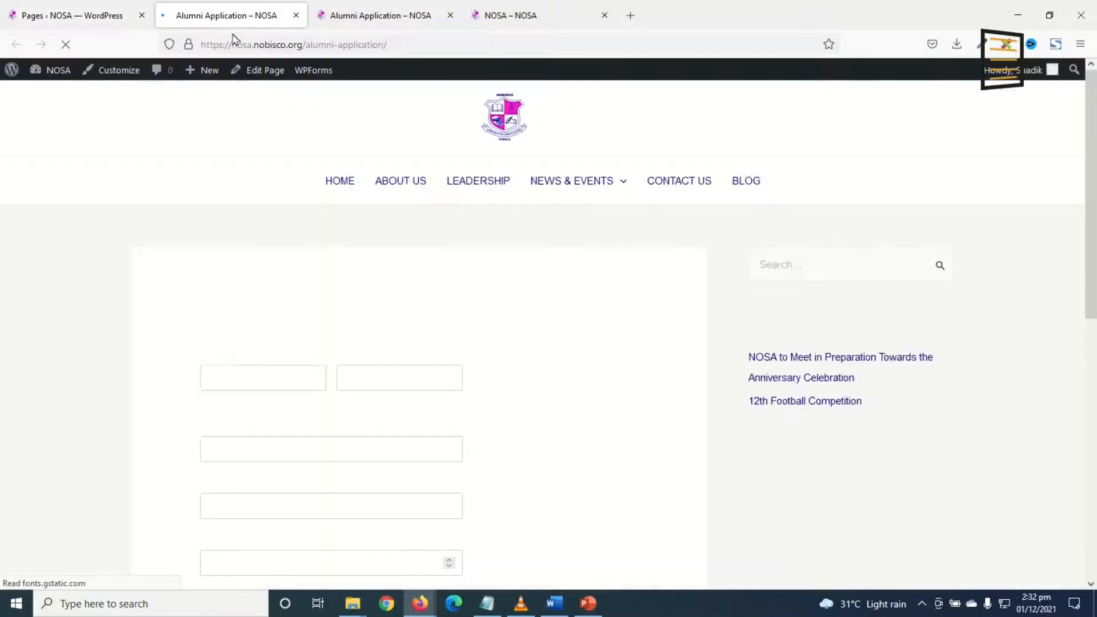
pyautogui.click(450, 16)
pyautogui.click(450, 15)
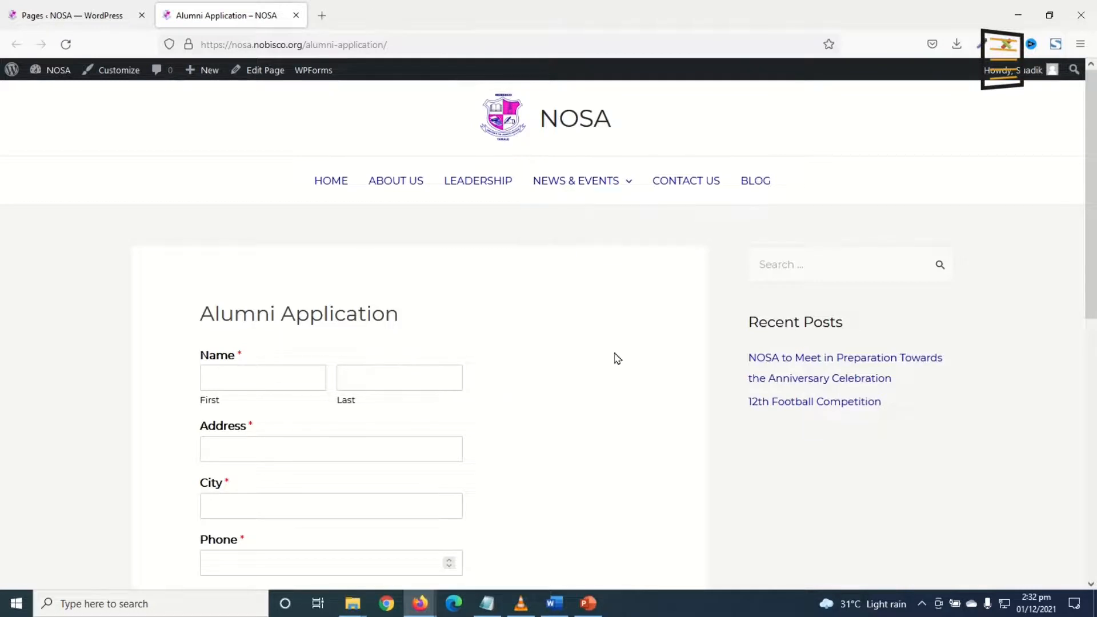
# Submit a test application with Drama Club selected as the association.
pyautogui.scroll(-9, 497, 377)
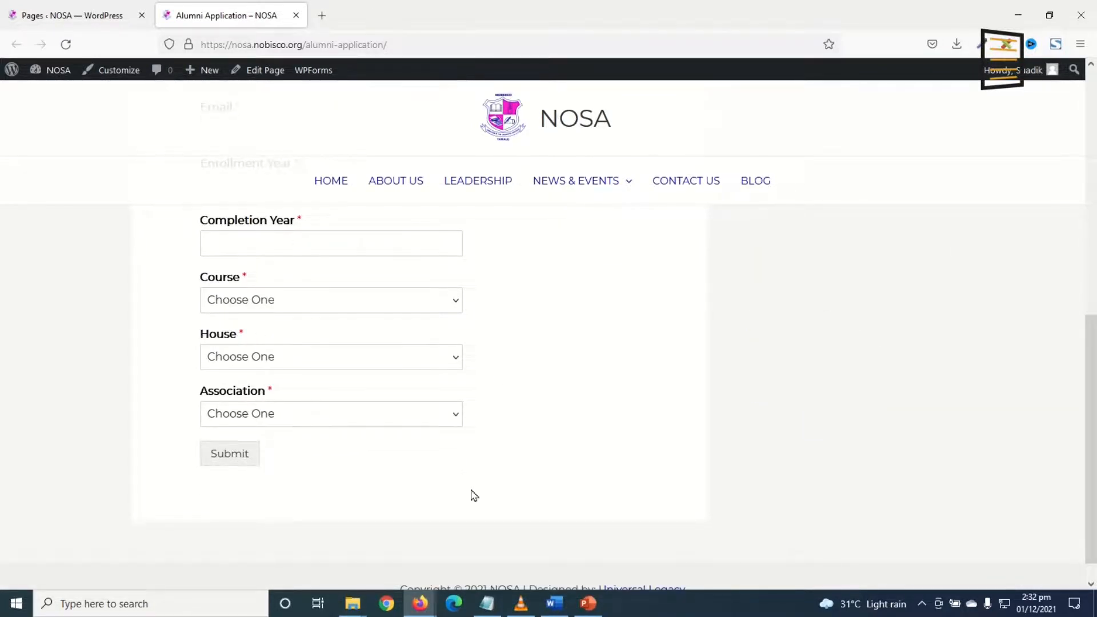
pyautogui.scroll(10, 473, 494)
pyautogui.scroll(-3, 381, 560)
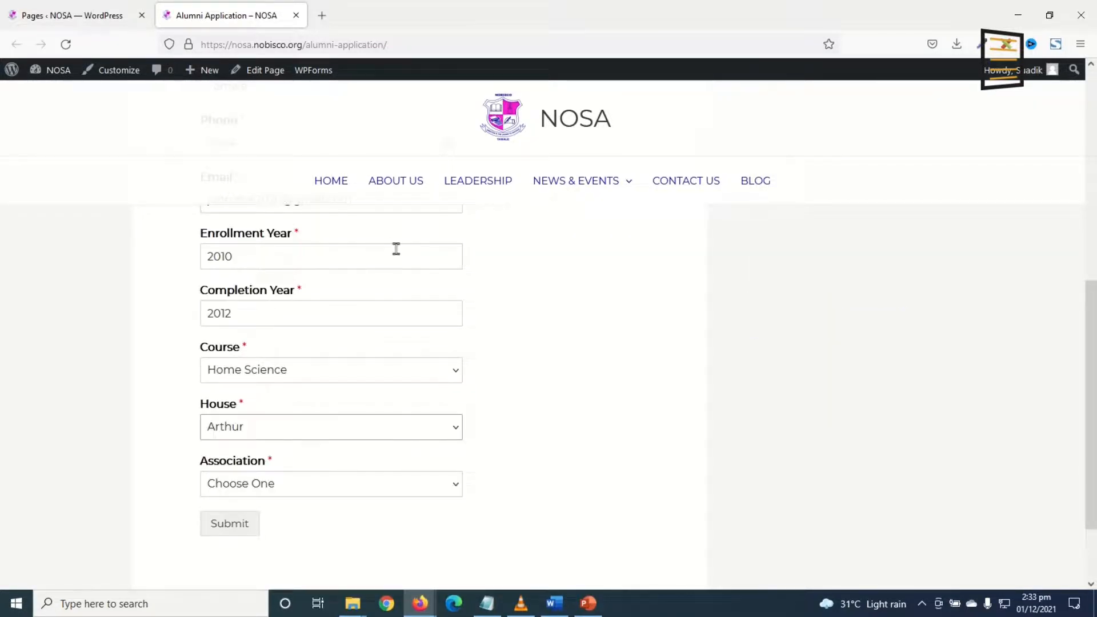
pyautogui.scroll(-1, 394, 257)
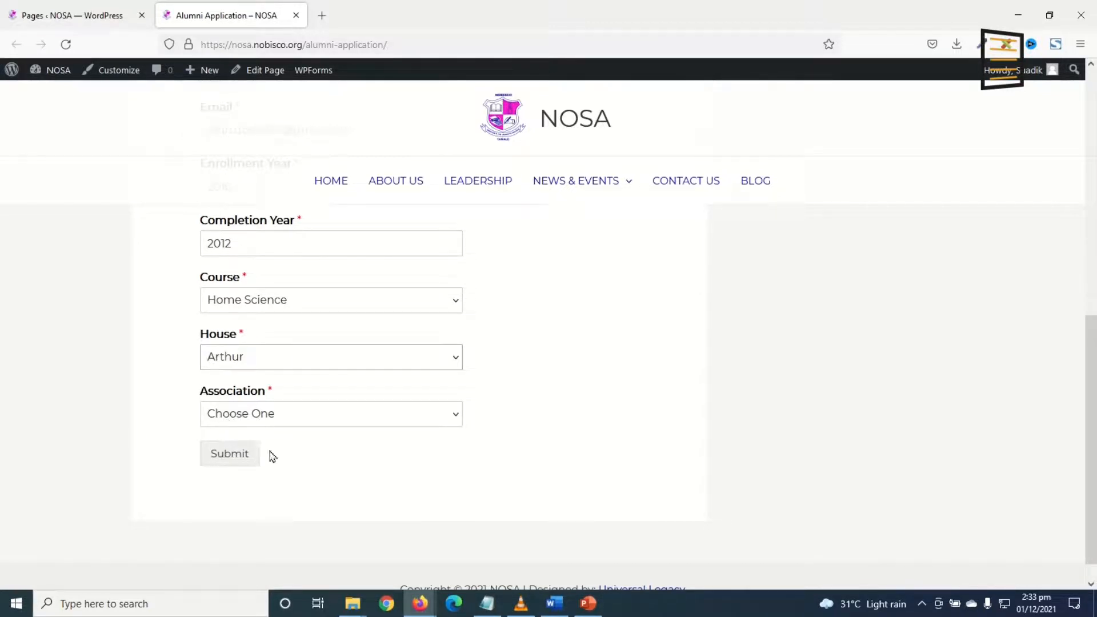
pyautogui.click(227, 460)
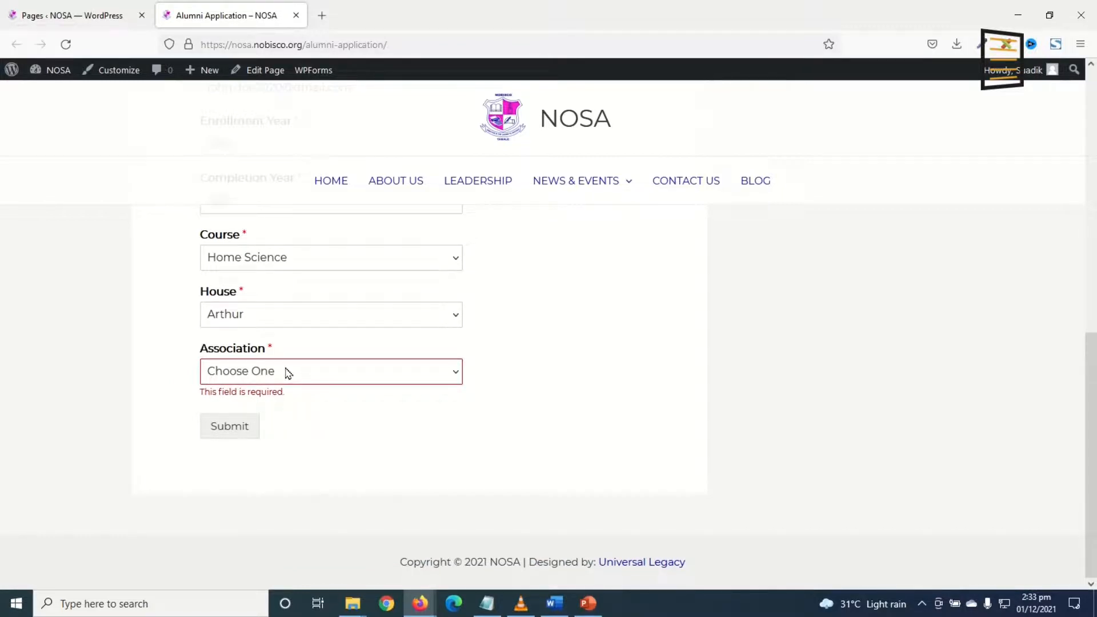
pyautogui.click(289, 372)
pyautogui.click(240, 437)
pyautogui.click(228, 427)
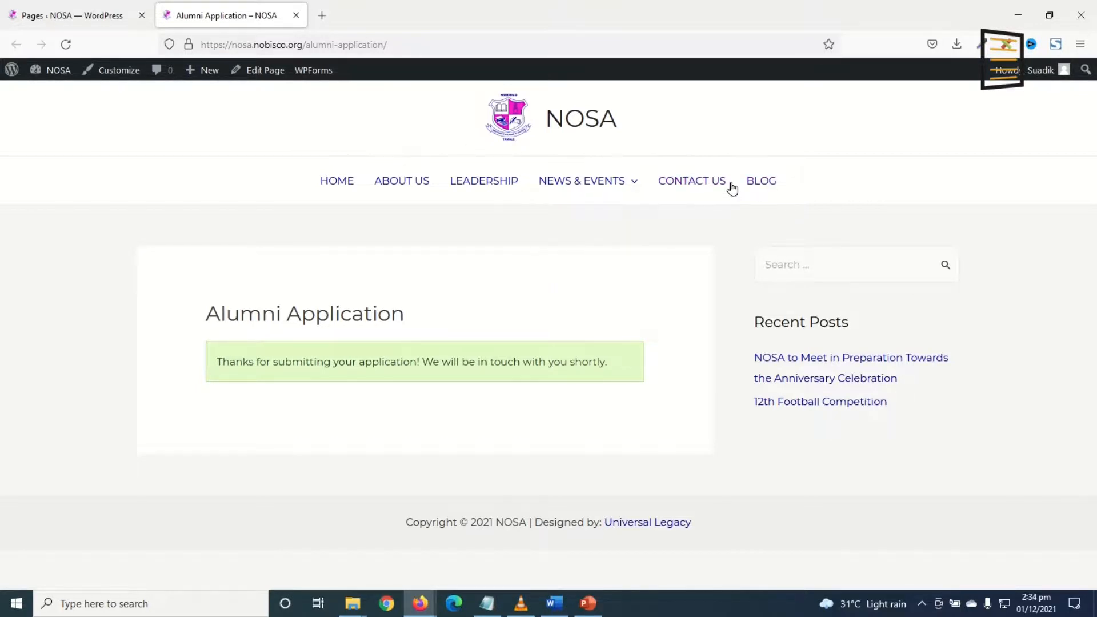
# Visit the NOSA homepage with its Join Us banner, then return to the admin Pages list.
pyautogui.click(548, 122)
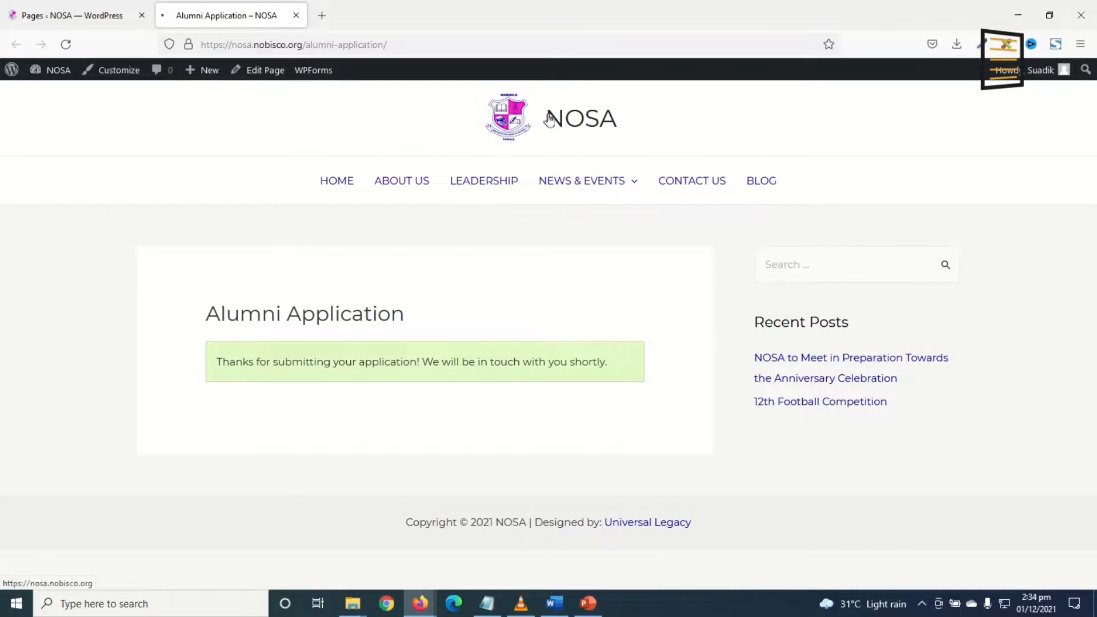
pyautogui.moveTo(537, 253)
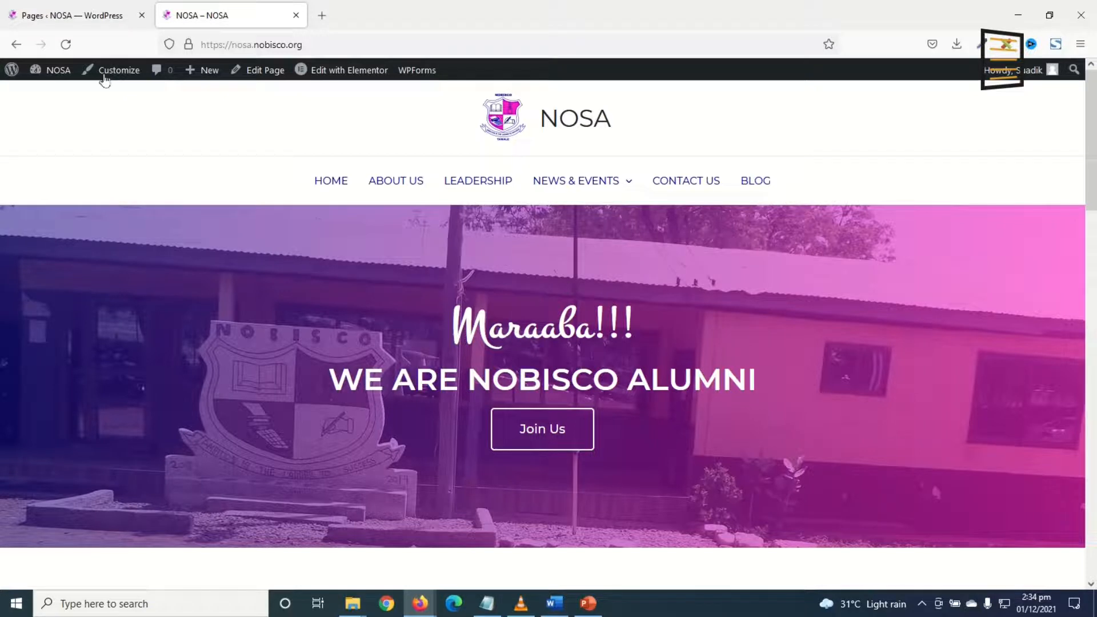
pyautogui.click(76, 17)
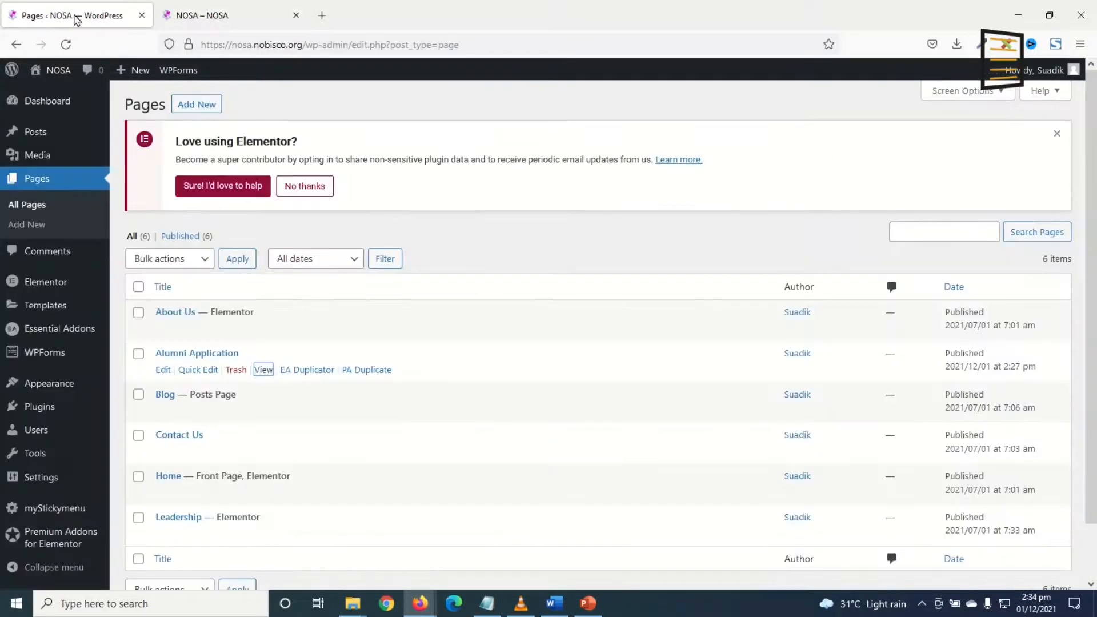
# Add the Alumni Application page to the Main Menu.
pyautogui.moveTo(49, 383)
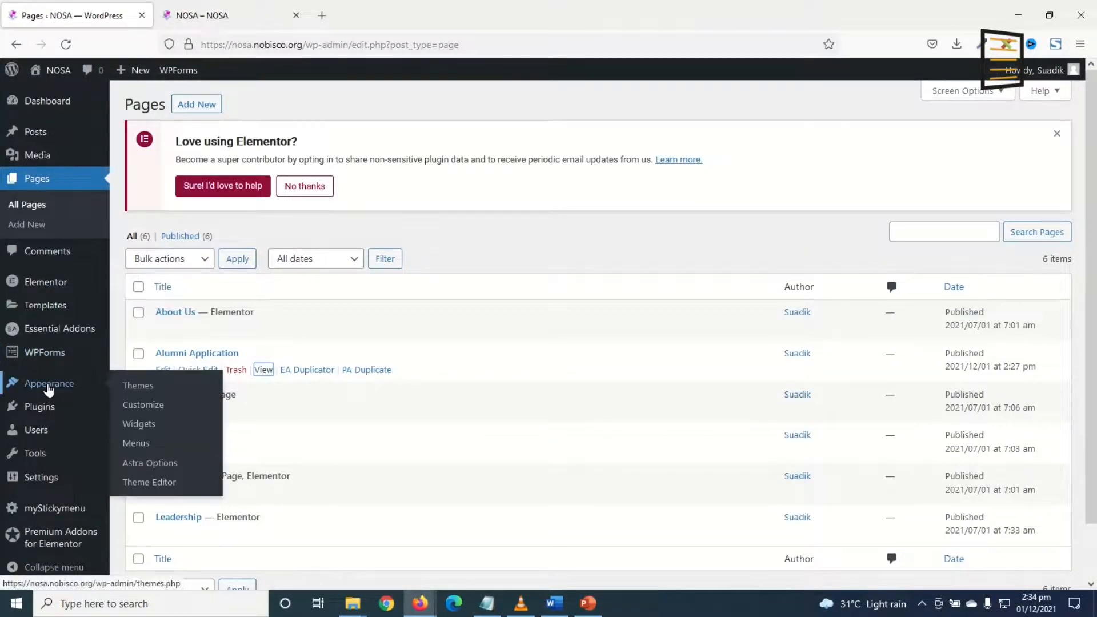
pyautogui.click(152, 447)
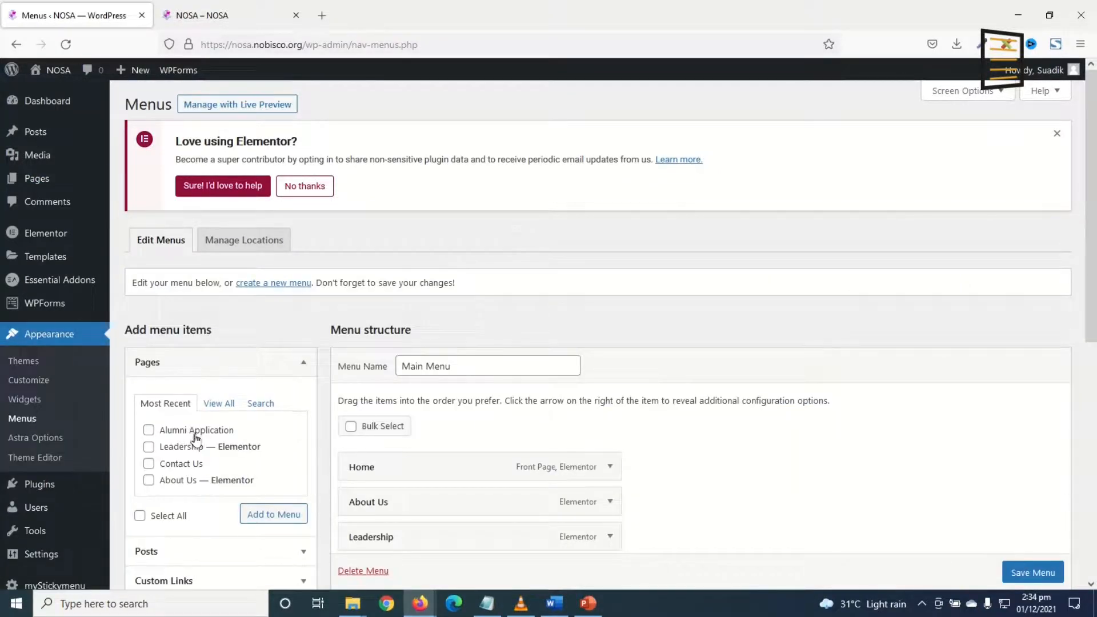
pyautogui.click(274, 515)
pyautogui.scroll(-5, 516, 475)
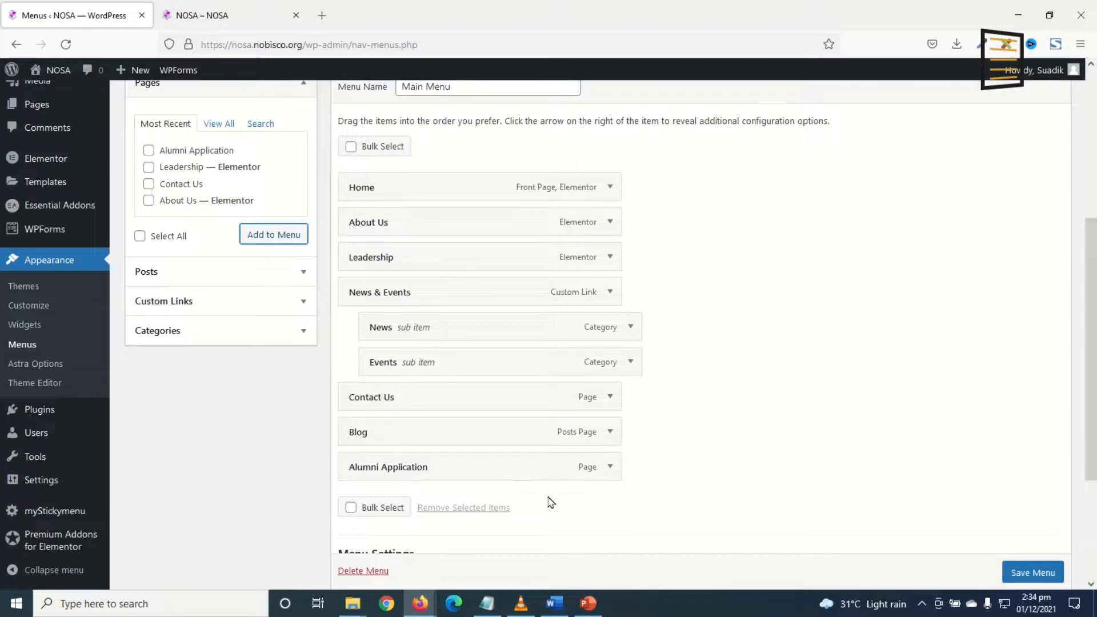
# Change the Alumni Application item's navigation label to 'Join Us' and save the menu.
pyautogui.click(610, 468)
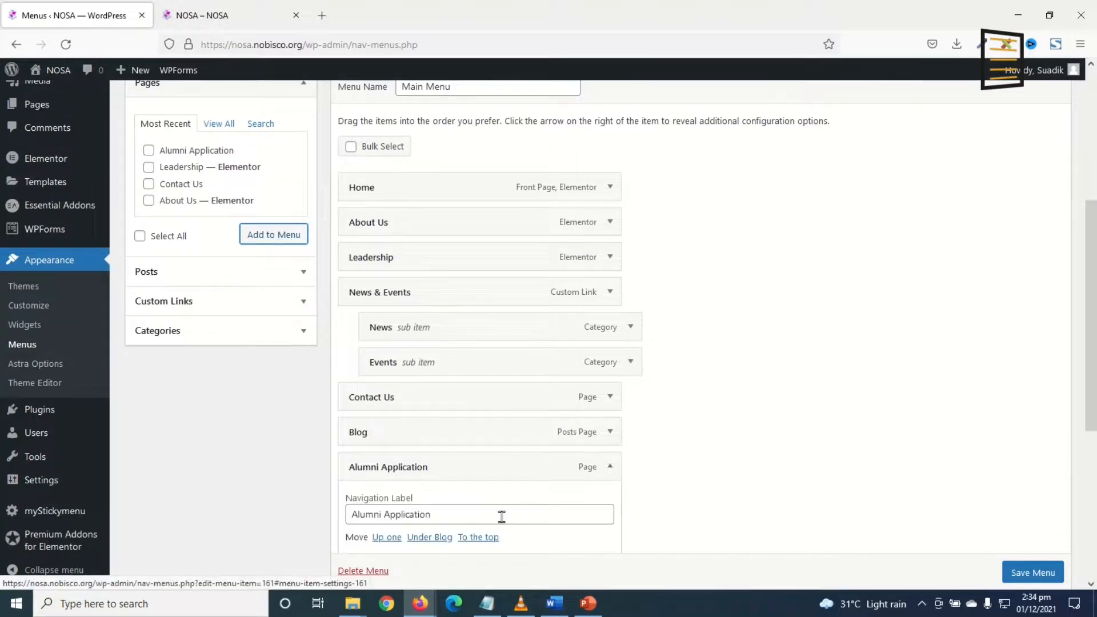
pyautogui.moveTo(472, 516); pyautogui.dragTo(266, 502)
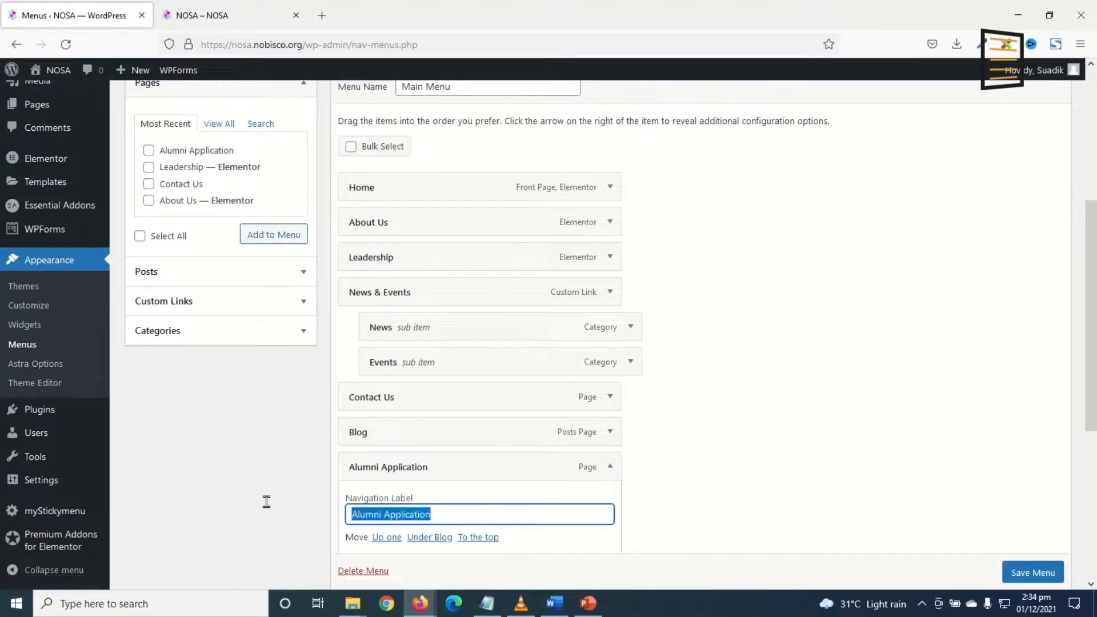
pyautogui.write('Join')
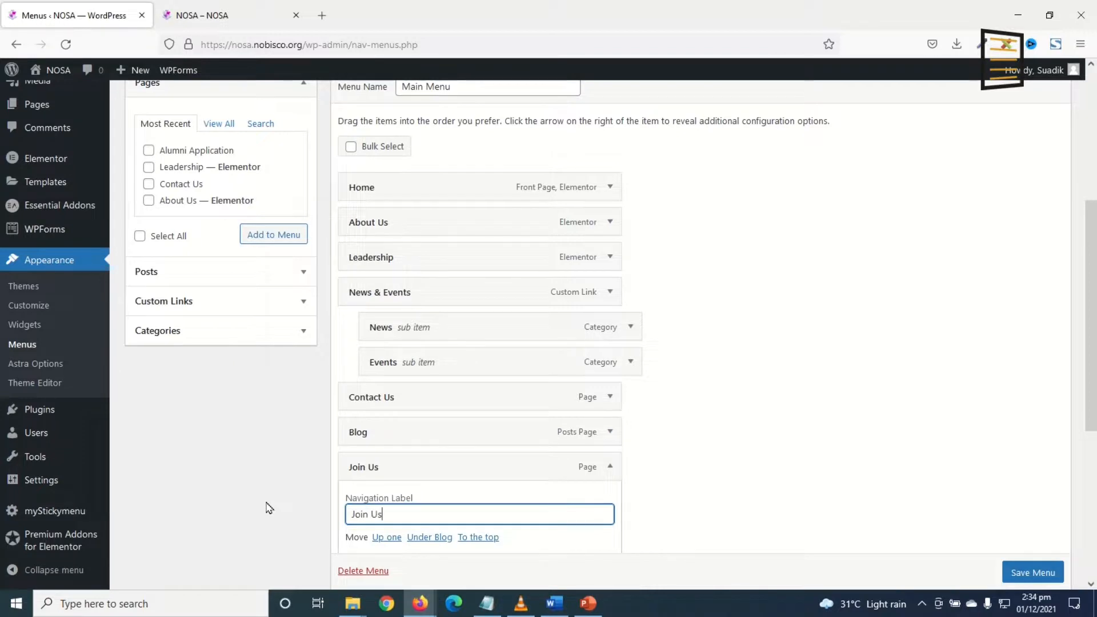
pyautogui.write(' Us')
pyautogui.click(1036, 572)
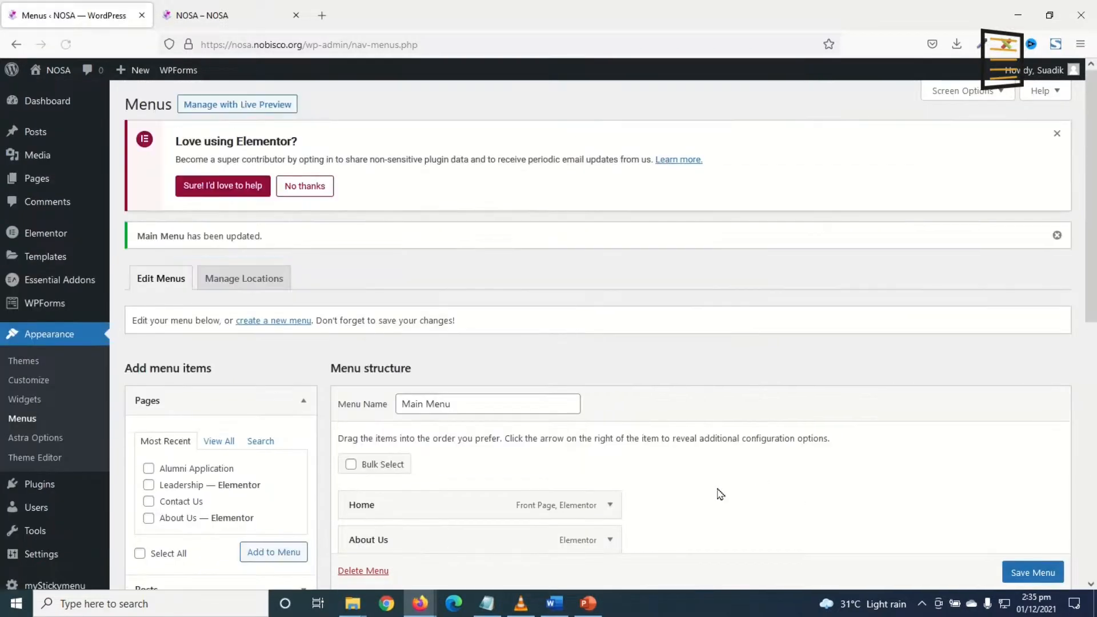
pyautogui.click(204, 13)
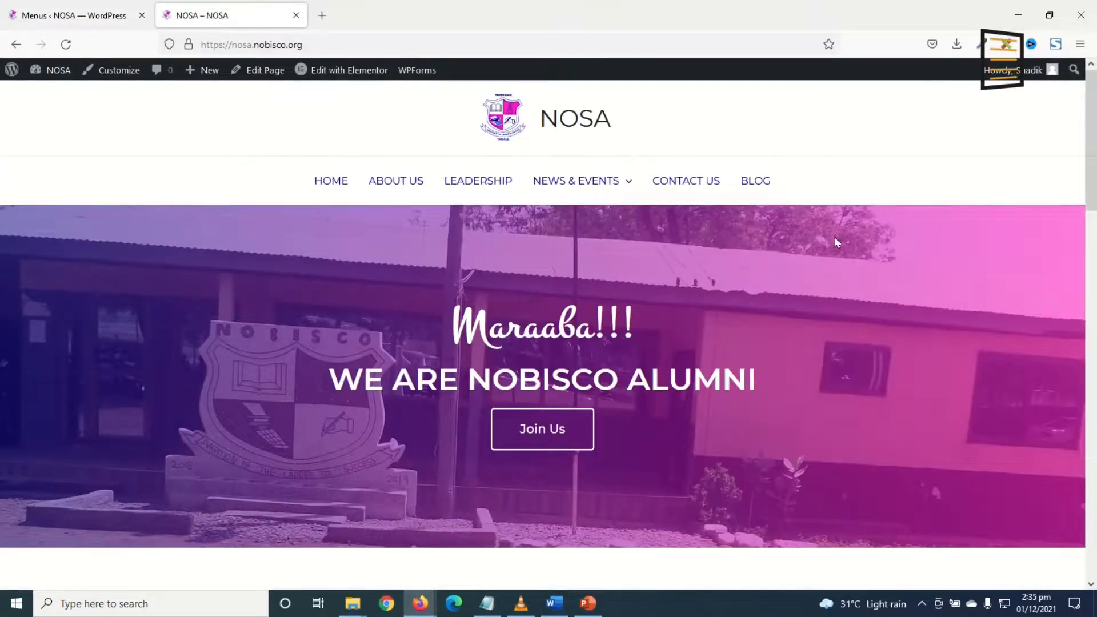
# Reload the homepage to confirm JOIN US appears in the navigation, then edit it in Elementor.
pyautogui.click(65, 44)
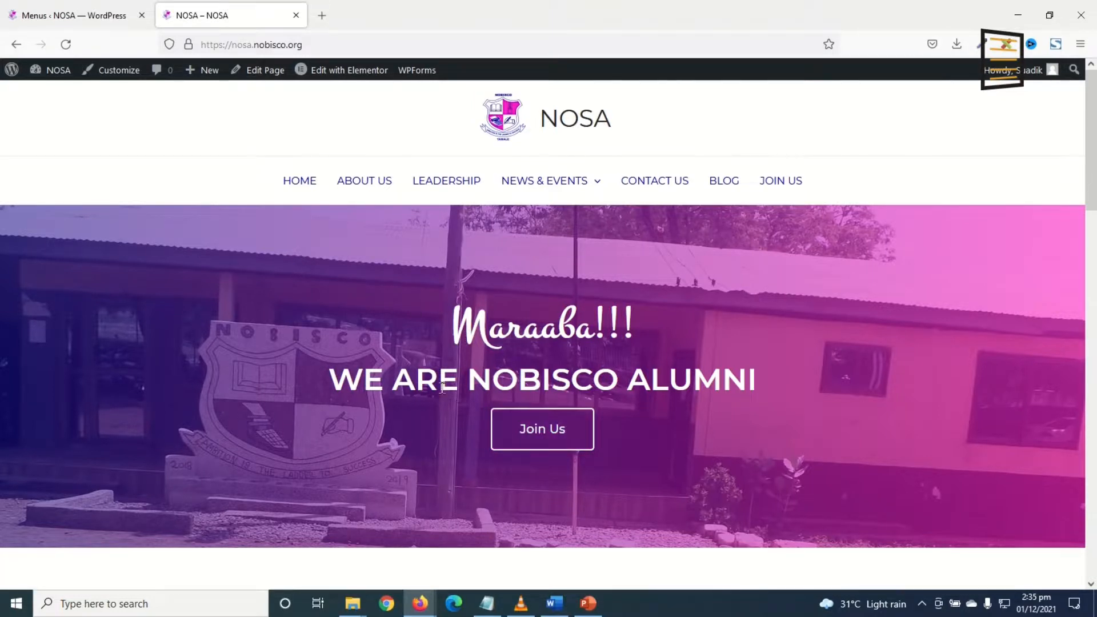
pyautogui.moveTo(343, 79)
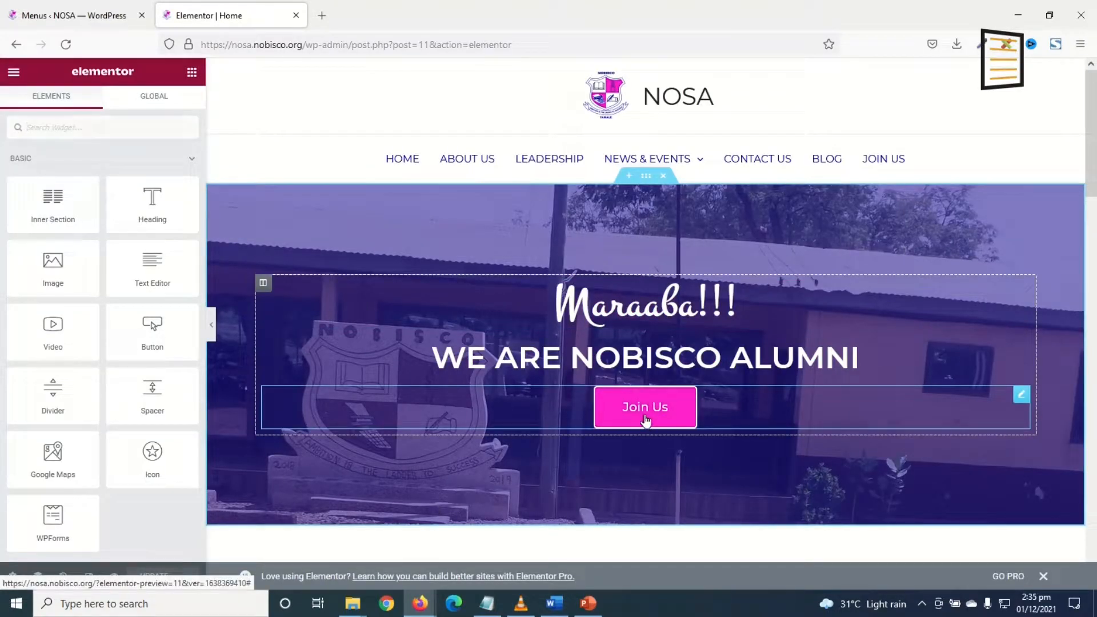
# Replace the Join Us button's '#' link with the Alumni Application page.
pyautogui.click(645, 421)
pyautogui.click(47, 257)
pyautogui.press('BackSpace')
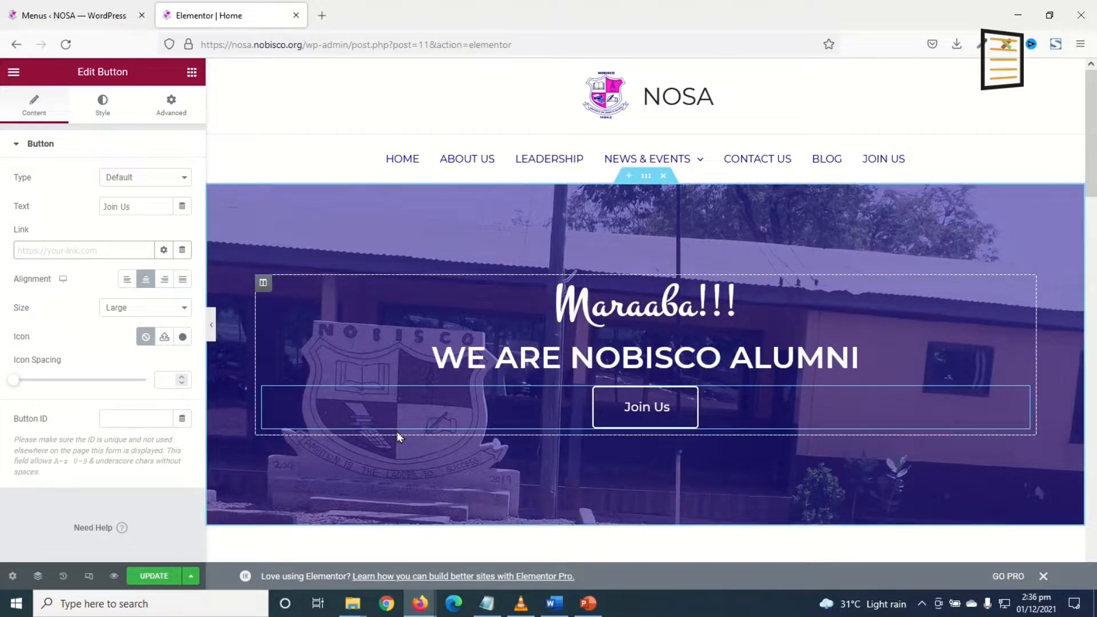
pyautogui.write('al')
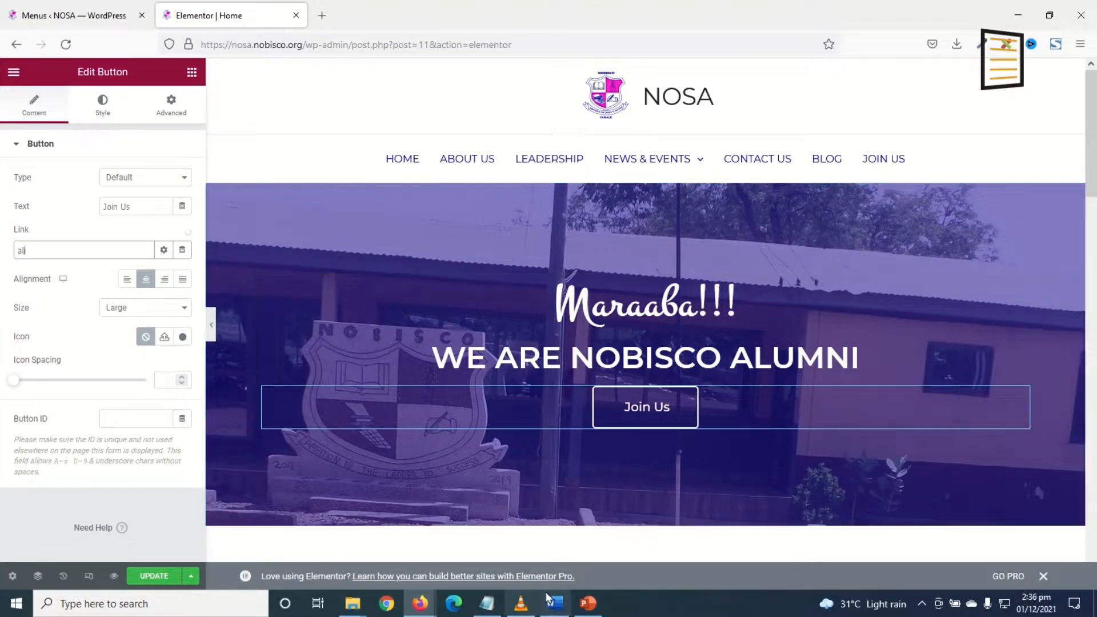
pyautogui.write('umni')
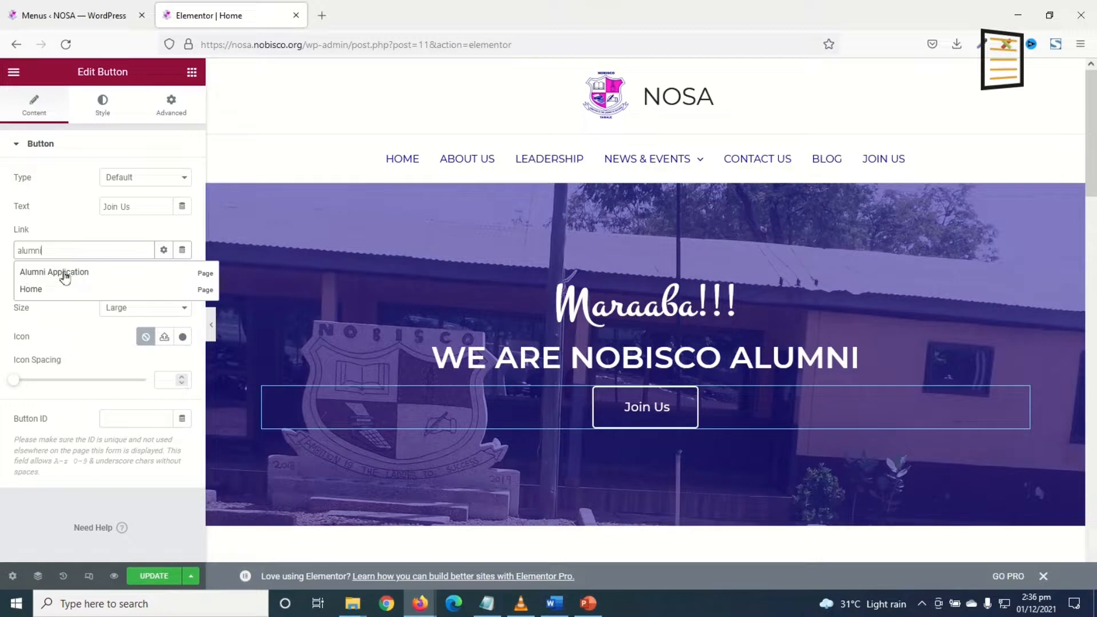
pyautogui.click(61, 272)
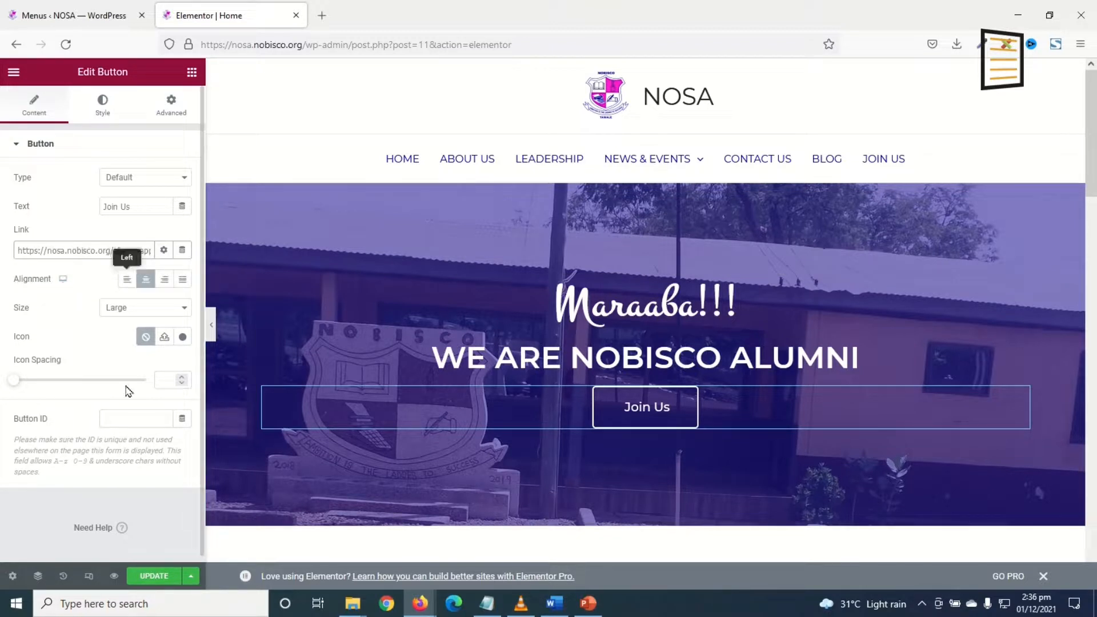
# Save the homepage update and view the live page.
pyautogui.click(156, 577)
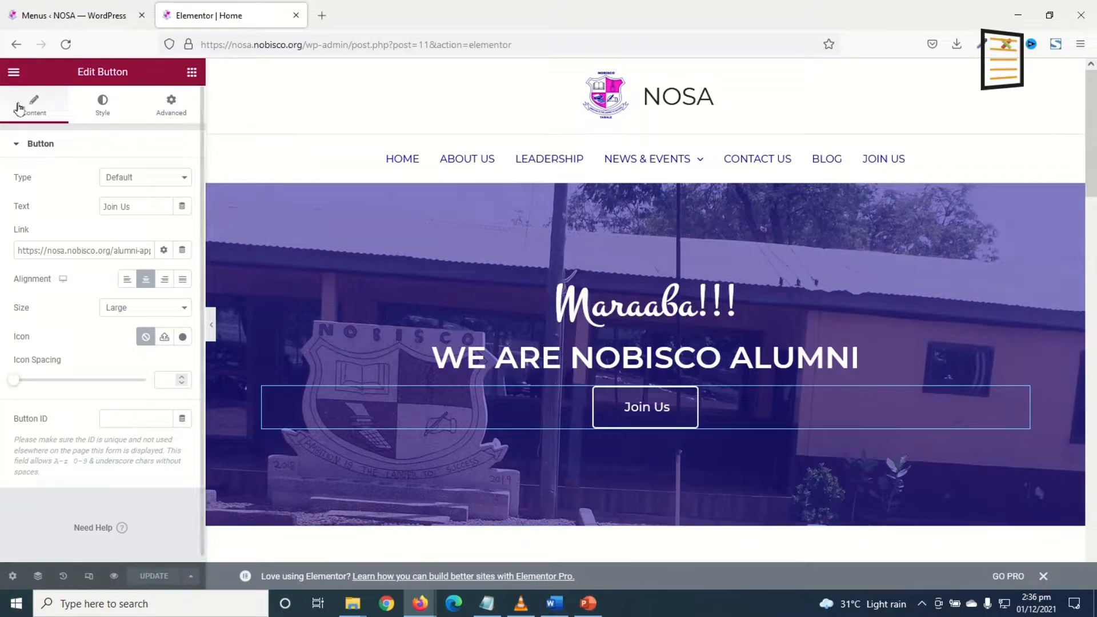
pyautogui.click(13, 73)
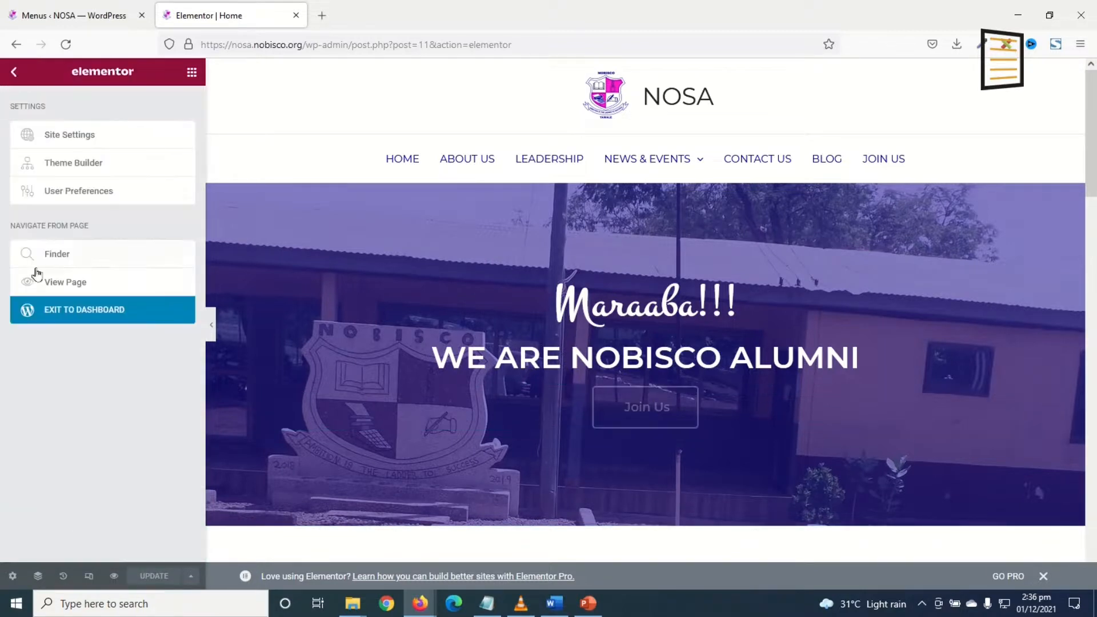
pyautogui.click(77, 282)
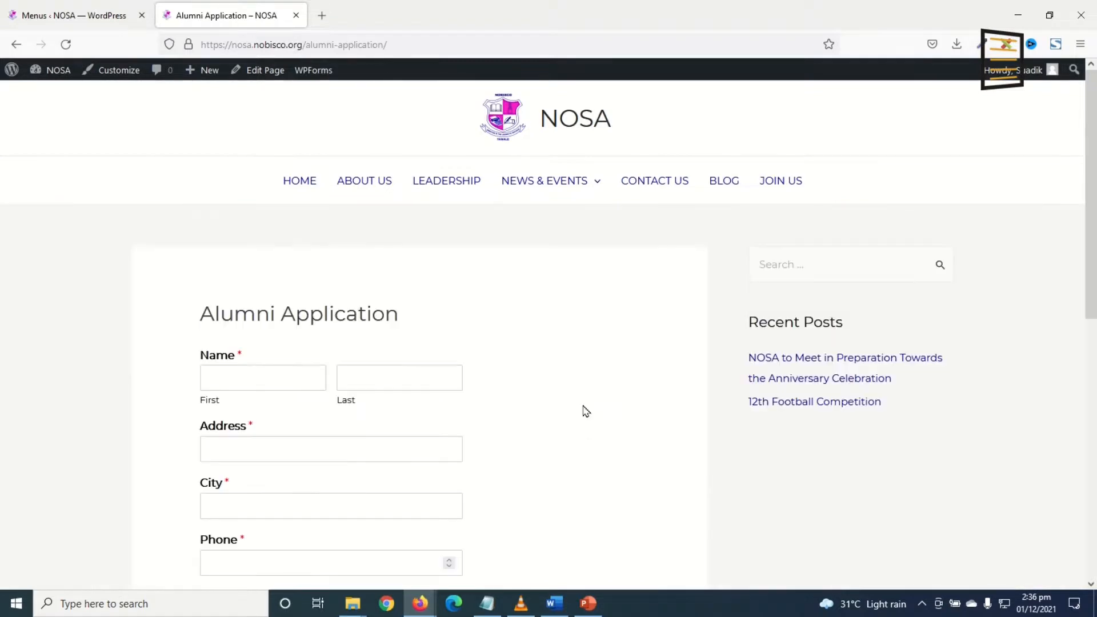
# Scroll through the Alumni Application form reached from the Join Us button.
pyautogui.scroll(-5, 443, 448)
pyautogui.scroll(5, 410, 495)
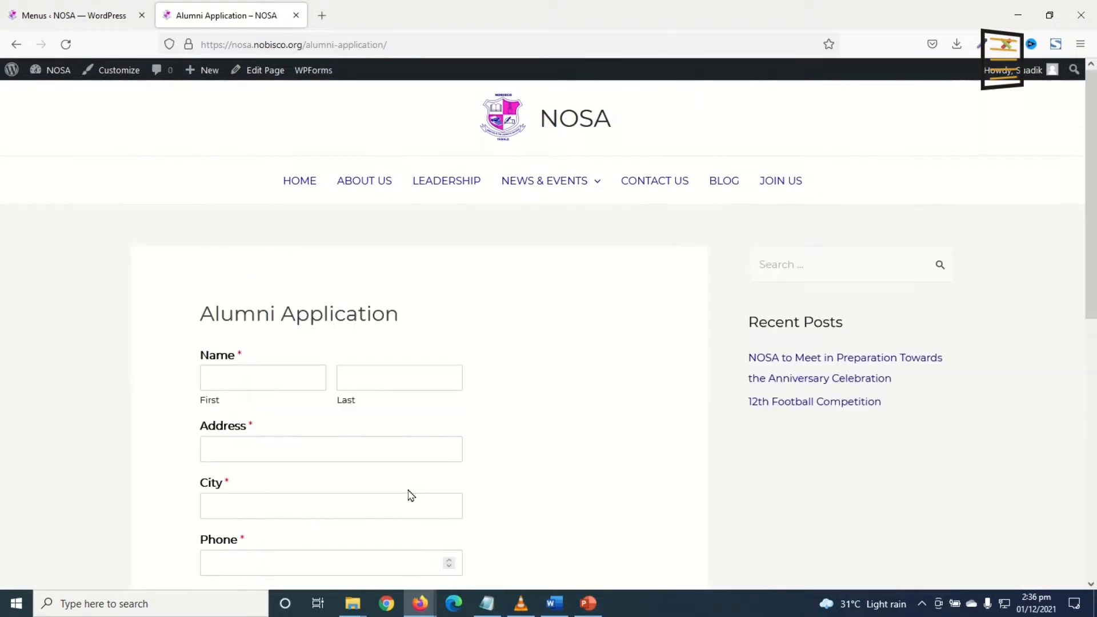